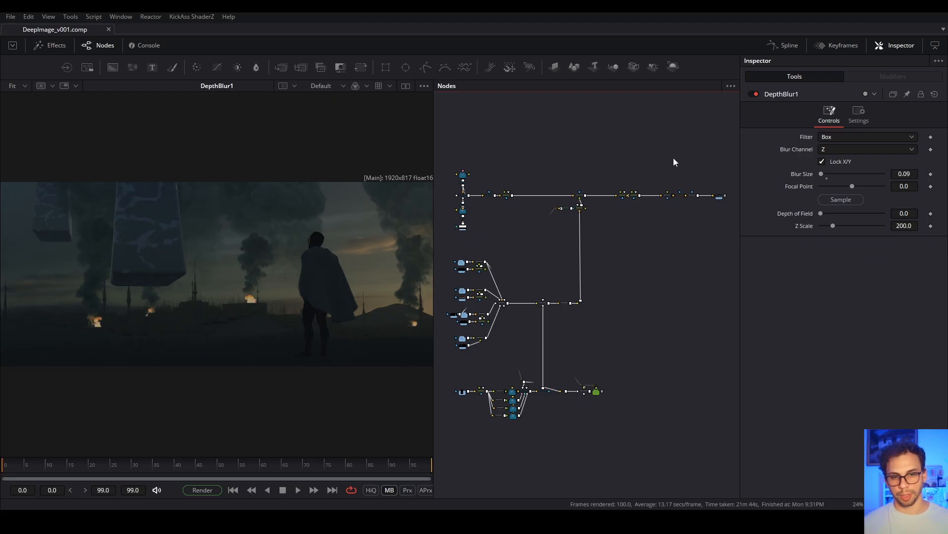
- Select the sky background, deep render and smoke node groups one after another to review the tools each contains
left_click_drag(445, 153, 733, 247)
left_click_drag(518, 161, 447, 238)
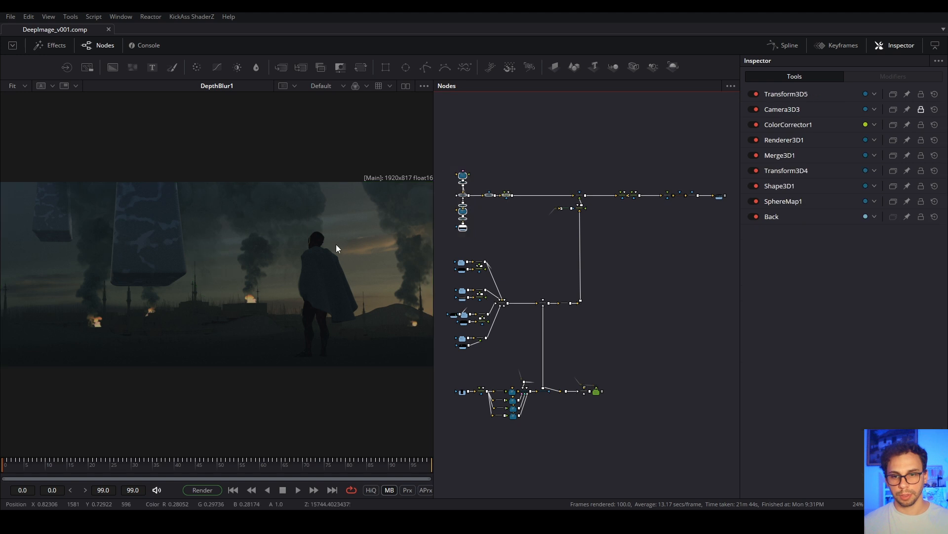
left_click_drag(477, 277, 610, 364)
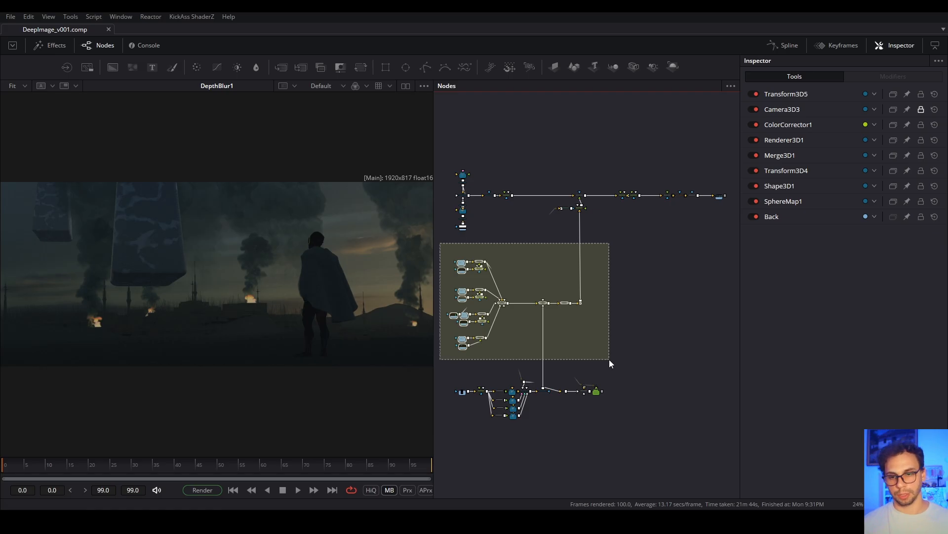
left_click_drag(611, 364, 610, 364)
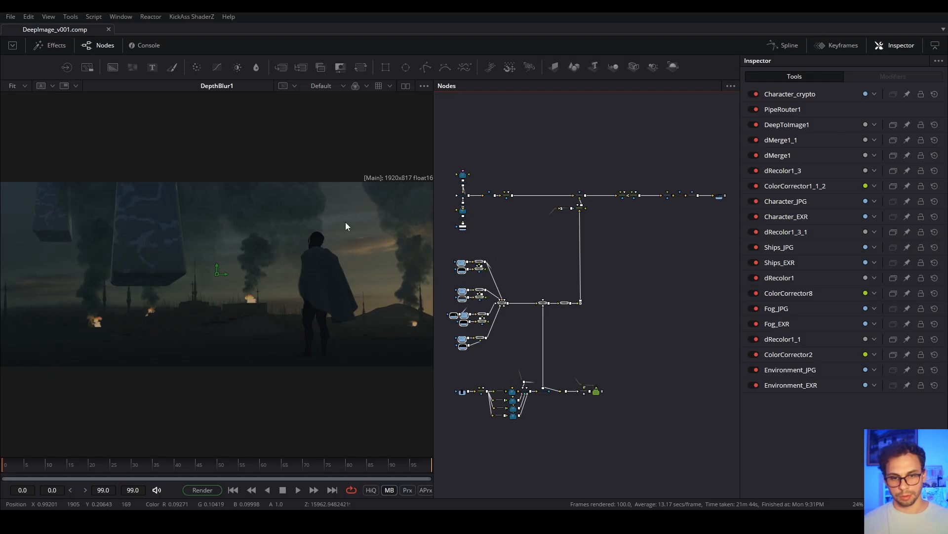
left_click_drag(651, 364, 436, 431)
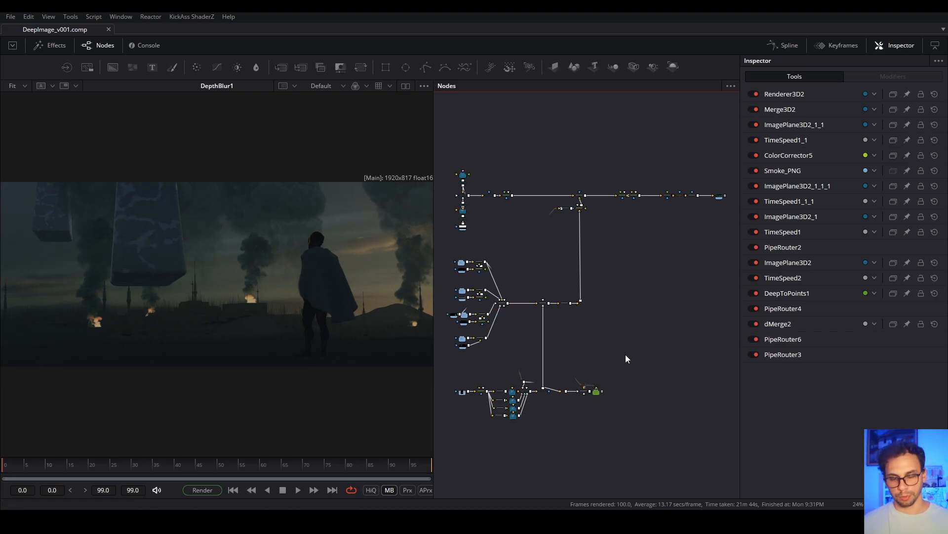
- Show the Back loader's HDRI image from the sky background branch in the viewer
left_click_drag(622, 347, 646, 354)
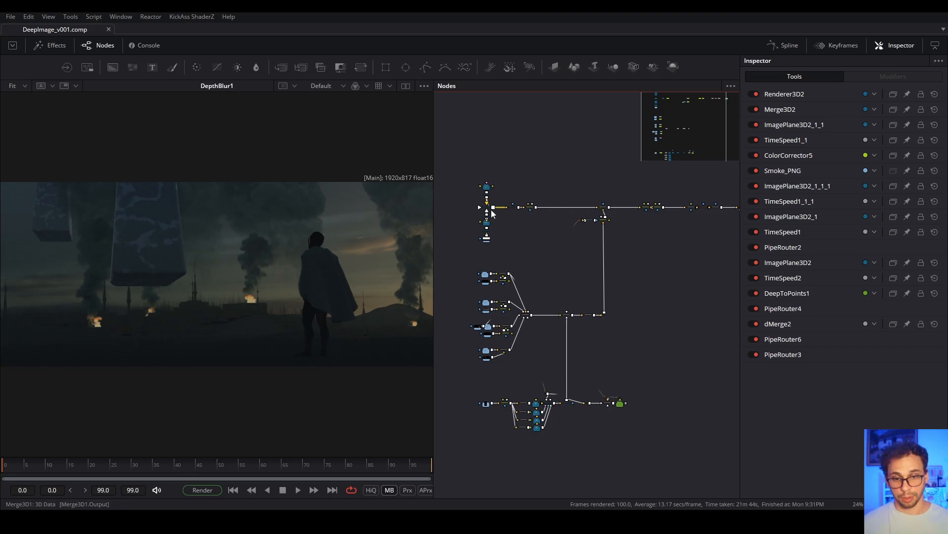
scroll(509, 227, "up", 4)
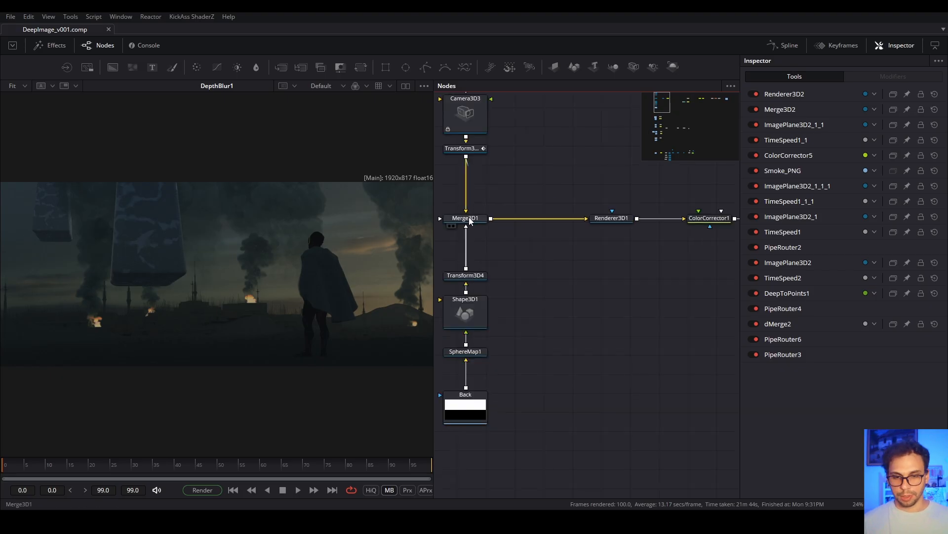
left_click(470, 221)
left_click(522, 368)
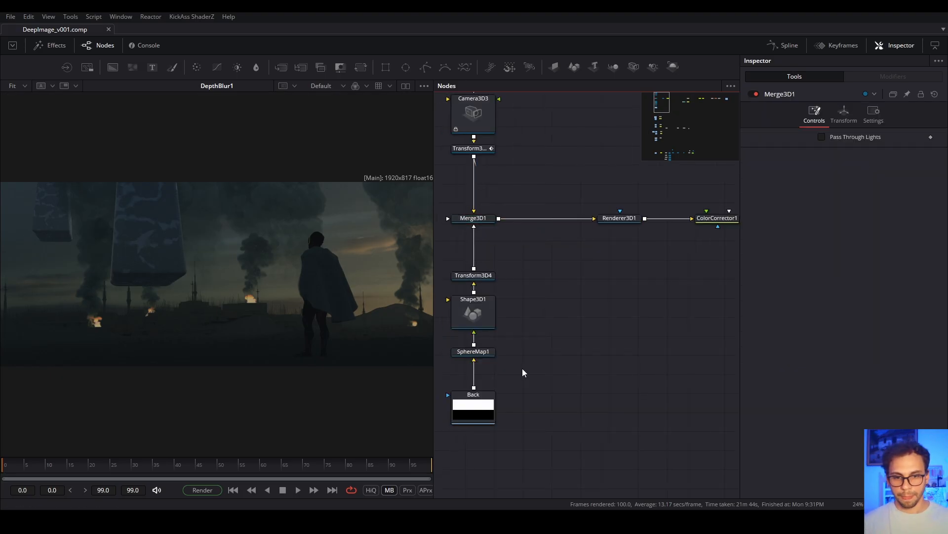
mouse_move(477, 410)
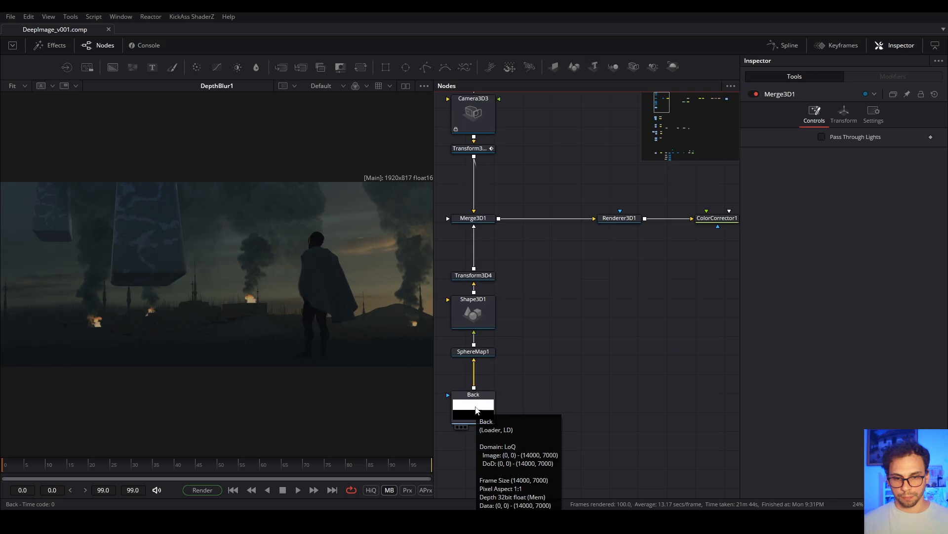
left_click(473, 406)
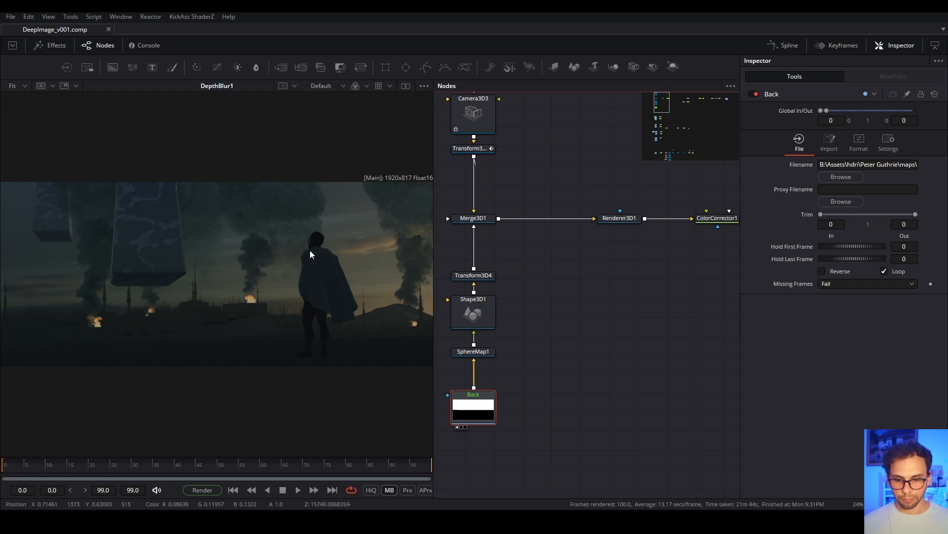
key("1")
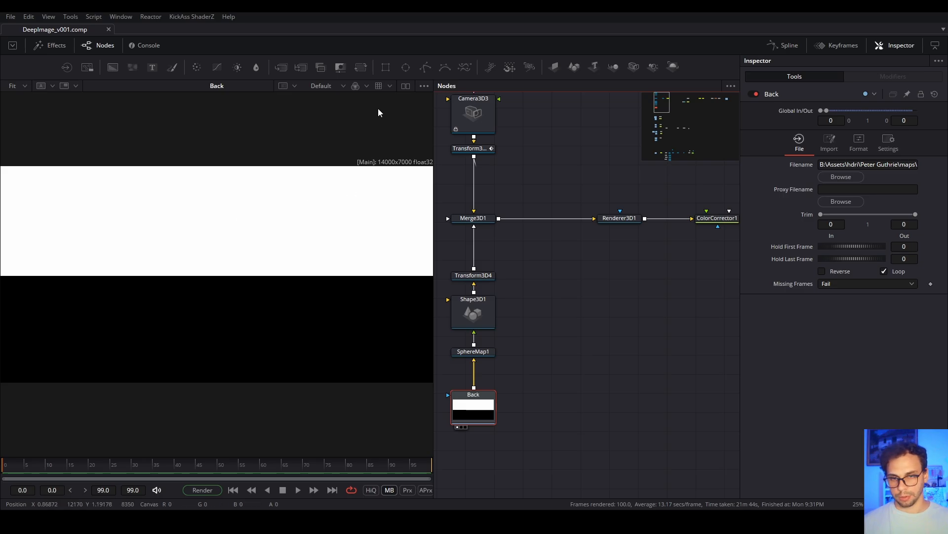
- Enable the viewer's Gain/Gamma controls and lower the gain until the HDRI's sky detail shows
left_click(391, 87)
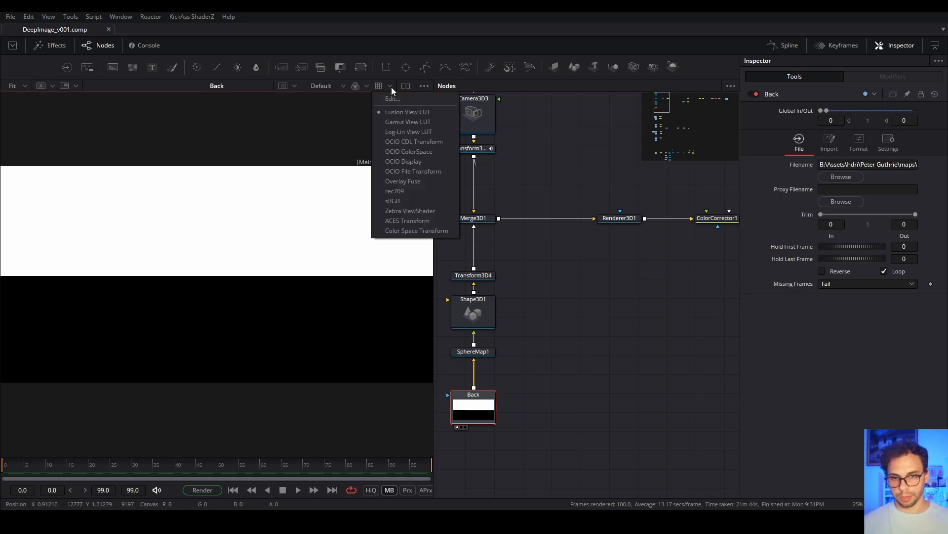
left_click(424, 87)
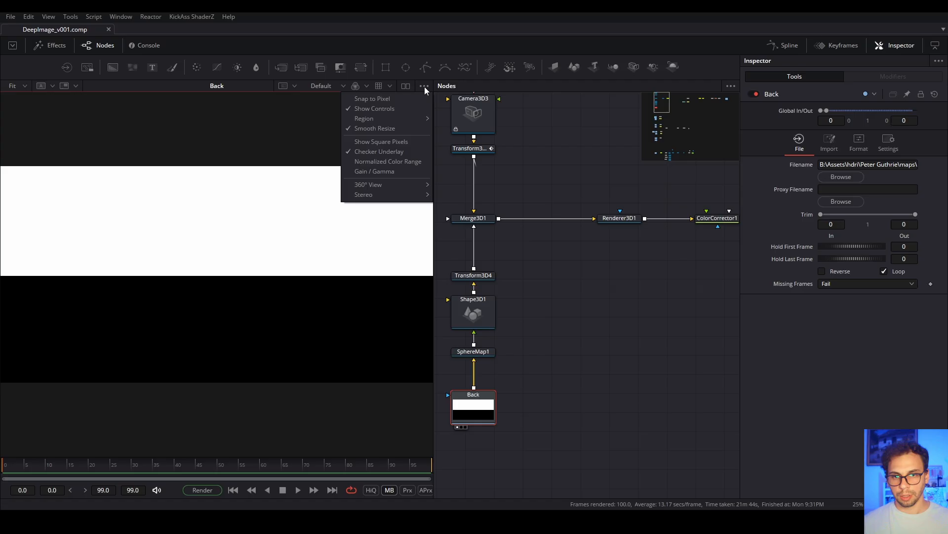
left_click(397, 172)
left_click_drag(377, 420, 349, 420)
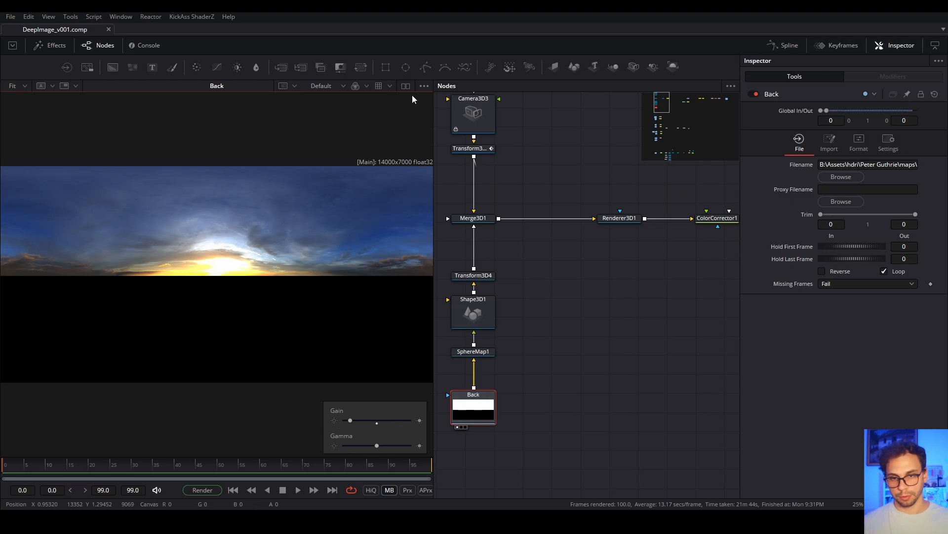
- Compare the Back image with the viewer's Gain/Gamma adjustment turned off and on again
left_click(424, 85)
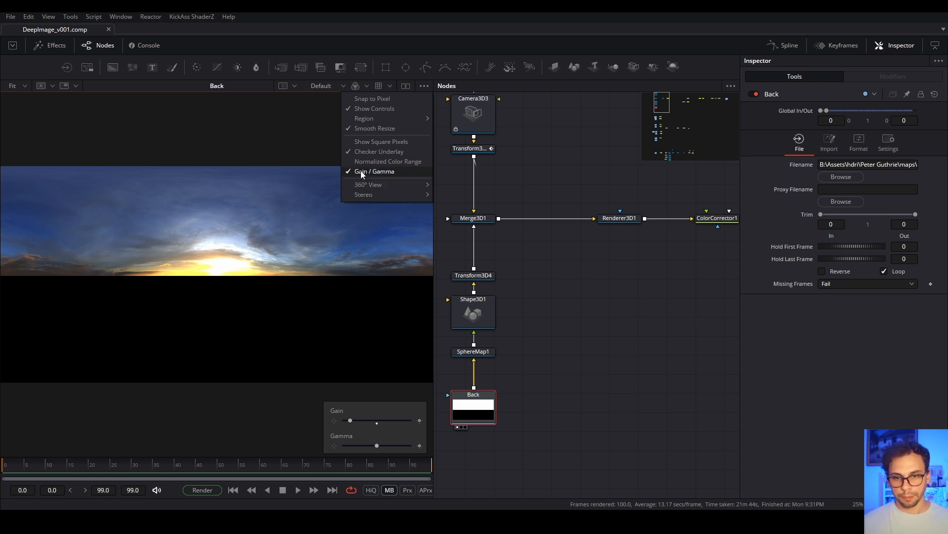
left_click(375, 171)
left_click(515, 346)
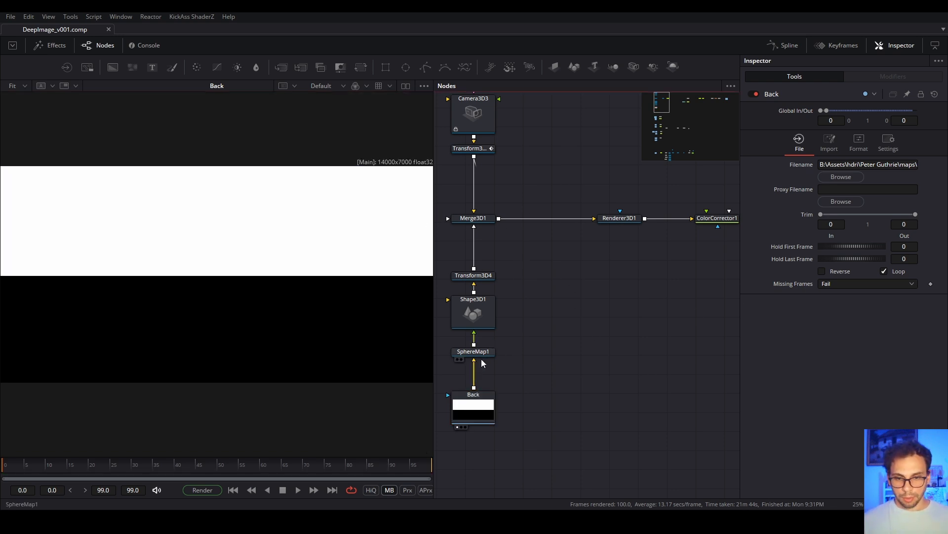
left_click(423, 85)
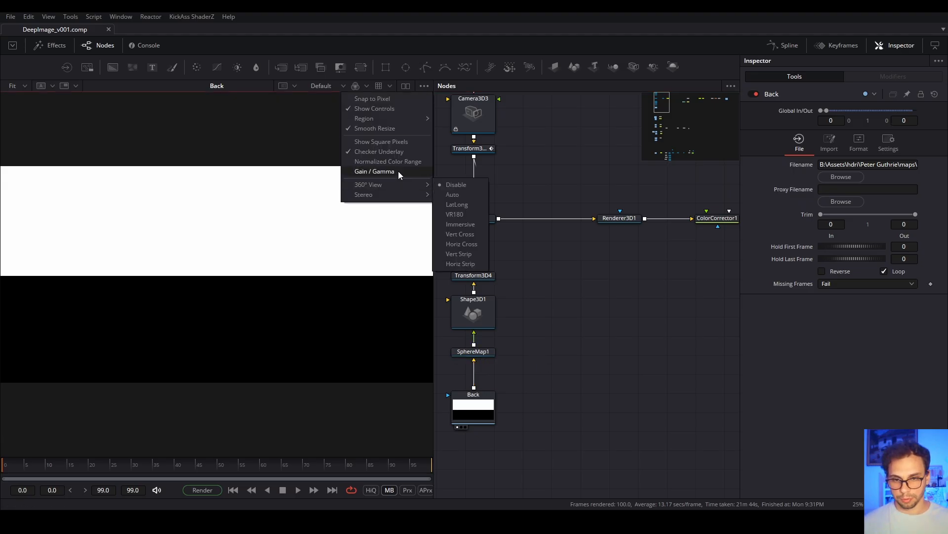
left_click(398, 171)
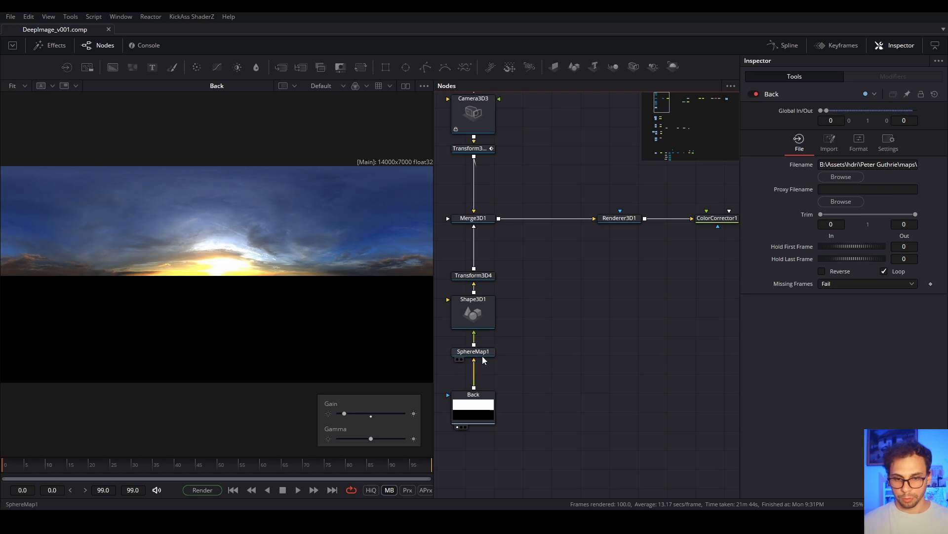
- Move the SphereMap1 node slightly closer to the Back loader and show its material preview in the viewer
left_click_drag(475, 351, 474, 360)
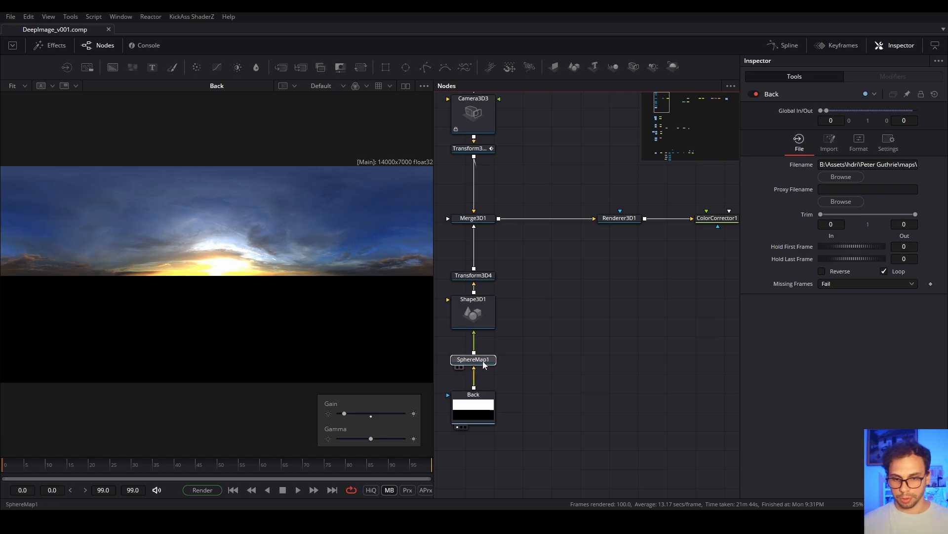
left_click(476, 415)
left_click(481, 361)
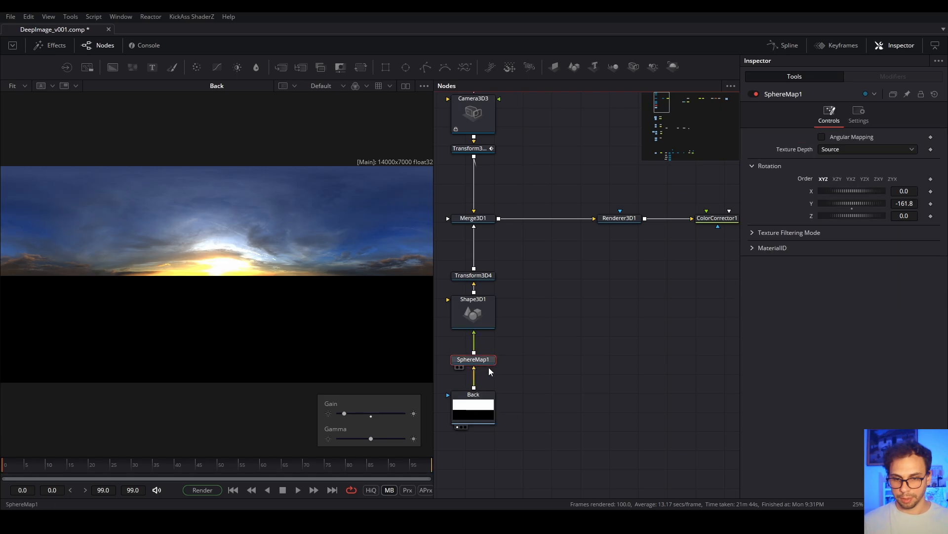
key("1")
left_click_drag(277, 275, 296, 267)
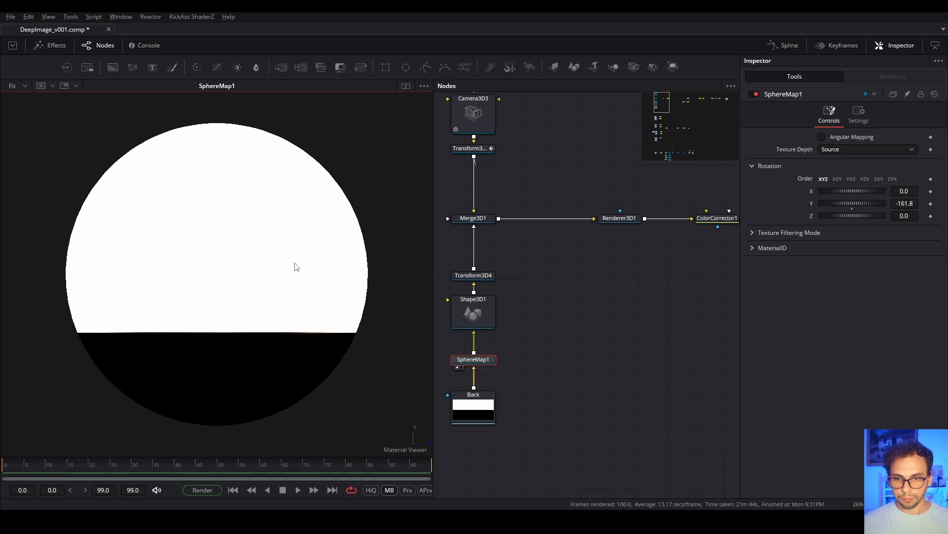
- Show Shape3D1 in the viewer and frame the whole sphere
left_click(473, 312)
key("1")
left_click(455, 360)
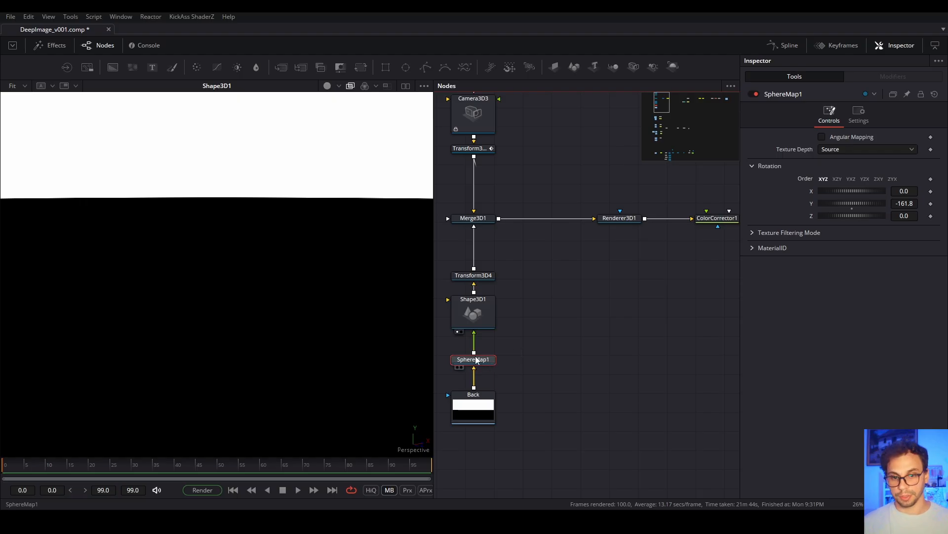
left_click(472, 314)
left_click(340, 295)
key("1")
key("1")
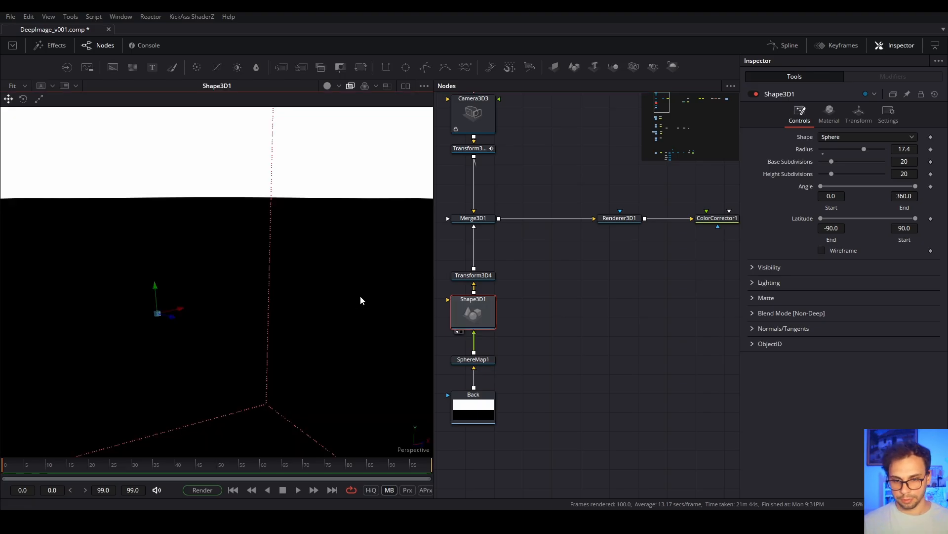
key("f")
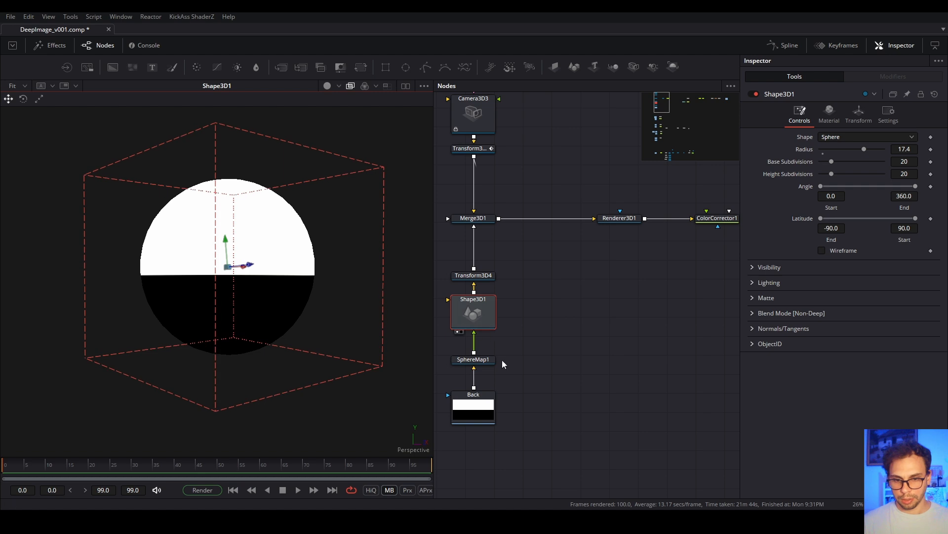
- Insert a ColorCorrector node between the Back loader and SphereMap1 and set its gain to 0.03
key("c")
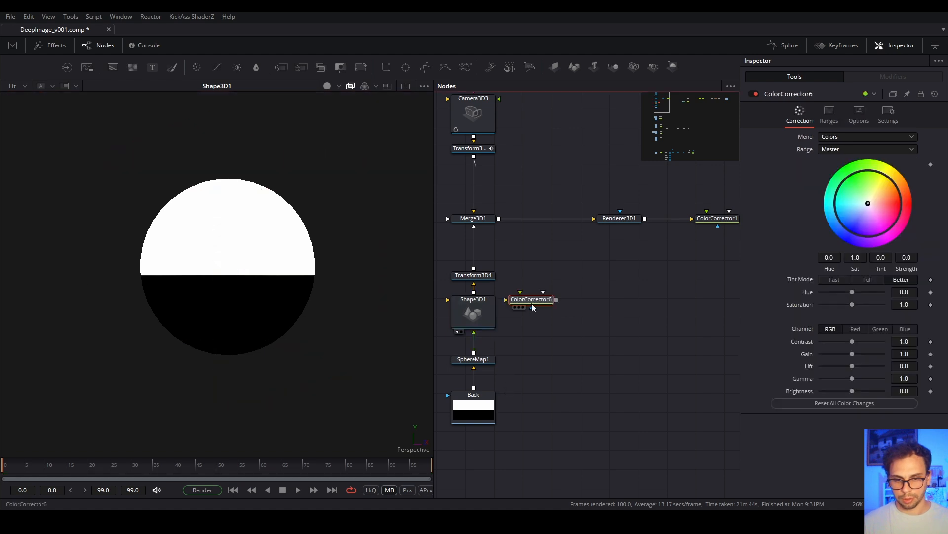
left_click_drag(532, 304, 542, 388)
left_click_drag(475, 410, 476, 445)
left_click_drag(538, 387, 490, 397)
left_click_drag(853, 353, 828, 353)
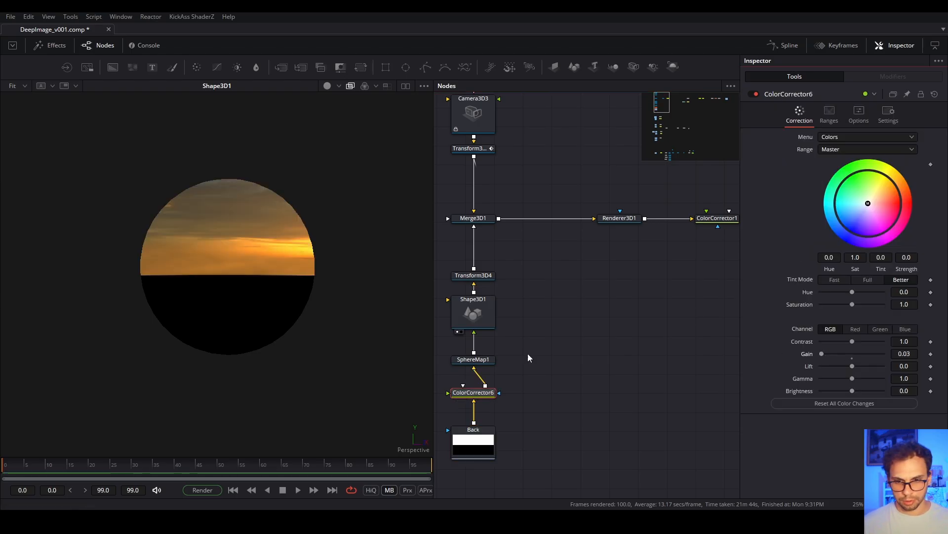
- Examine the sky texture mapped onto the Shape3D1 sphere from several angles
left_click_drag(352, 316, 316, 321)
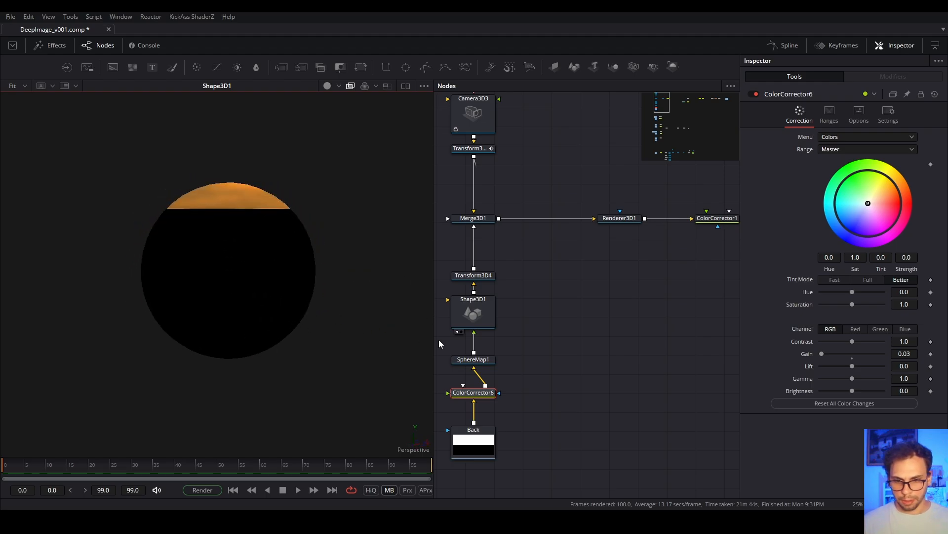
left_click(480, 311)
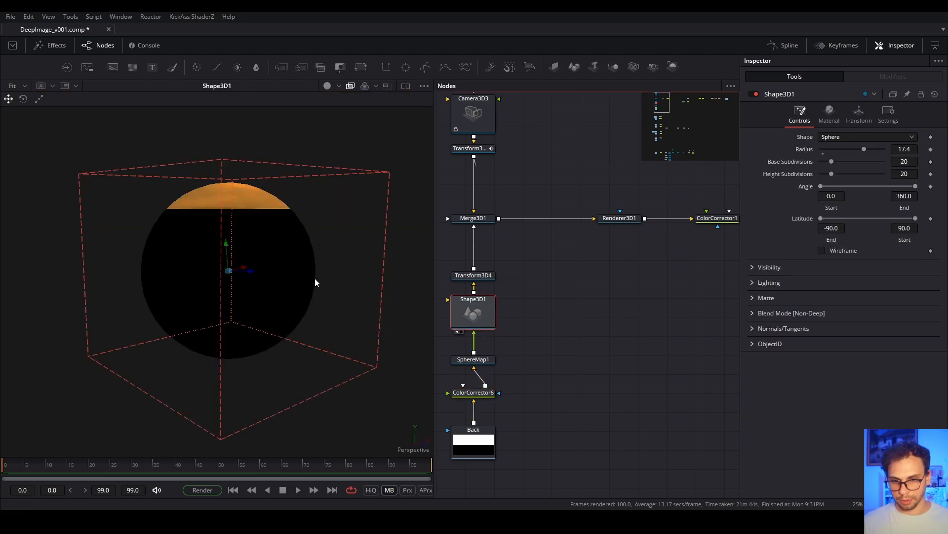
left_click_drag(281, 271, 333, 304)
left_click_drag(280, 261, 235, 240)
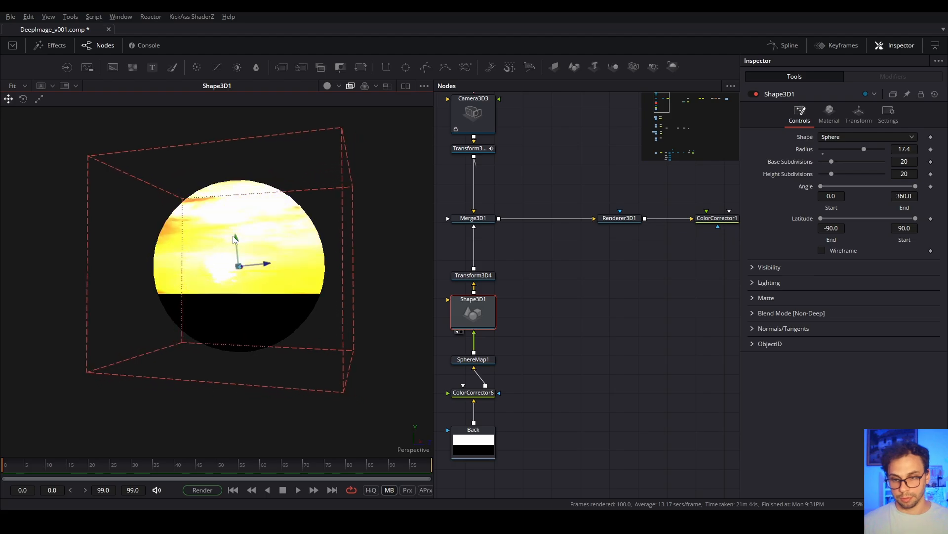
left_click_drag(246, 276, 163, 276)
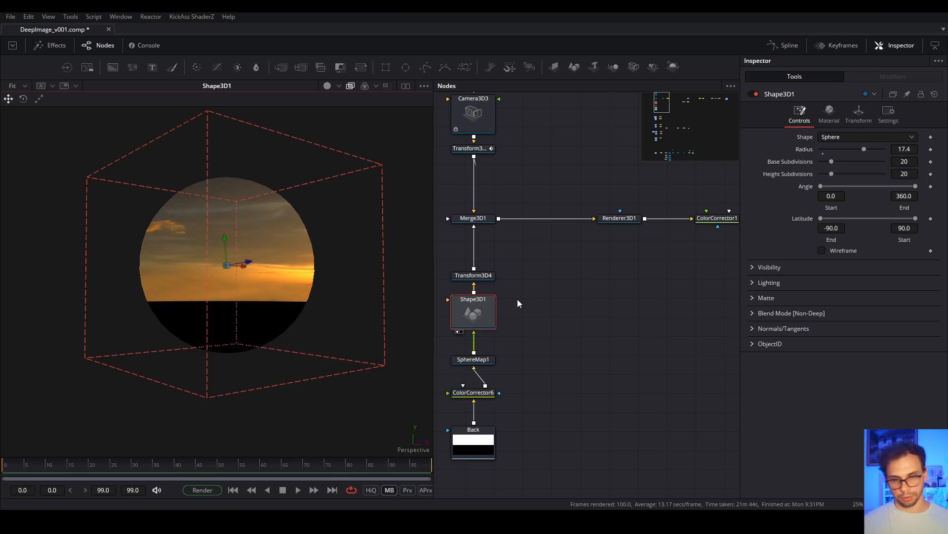
- Show Merge3D1 in the viewer and examine how the camera sits inside the sky sphere
left_click(489, 218)
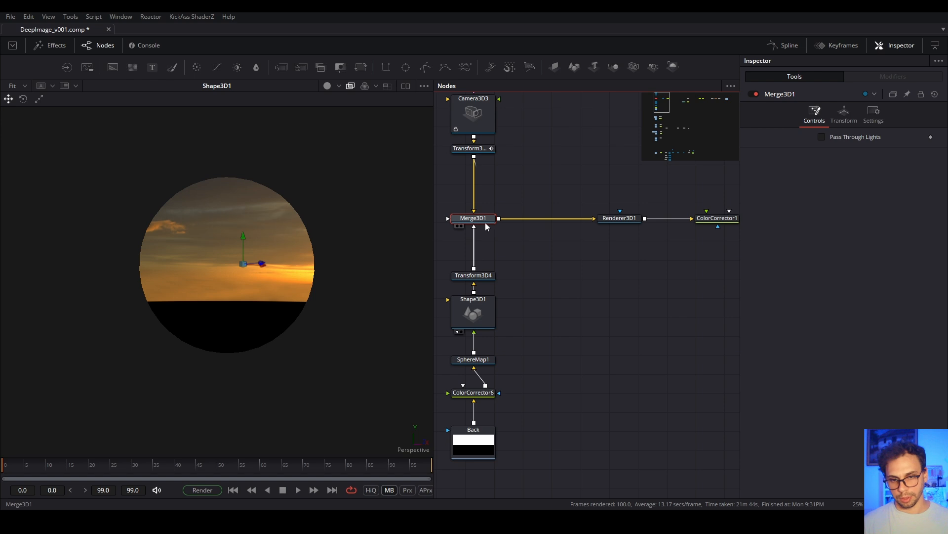
key("1")
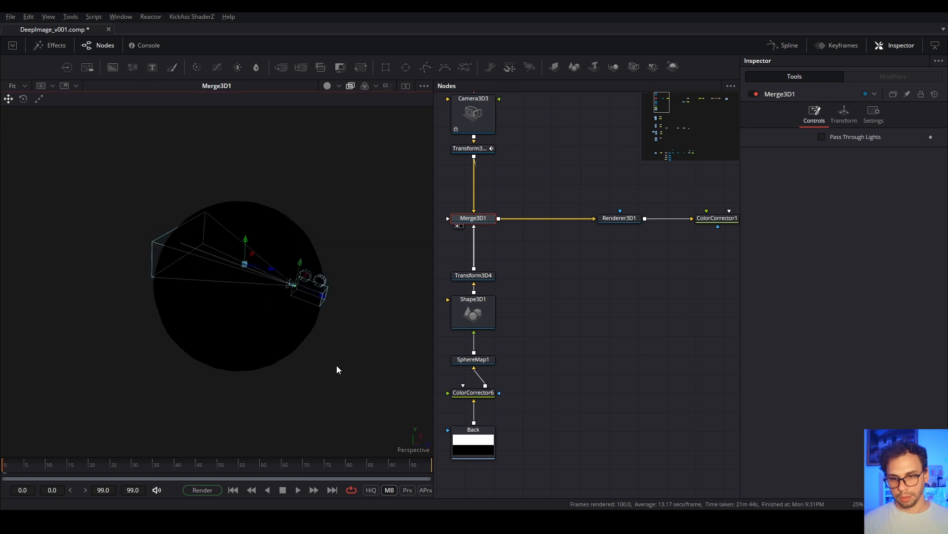
left_click_drag(320, 298, 289, 292)
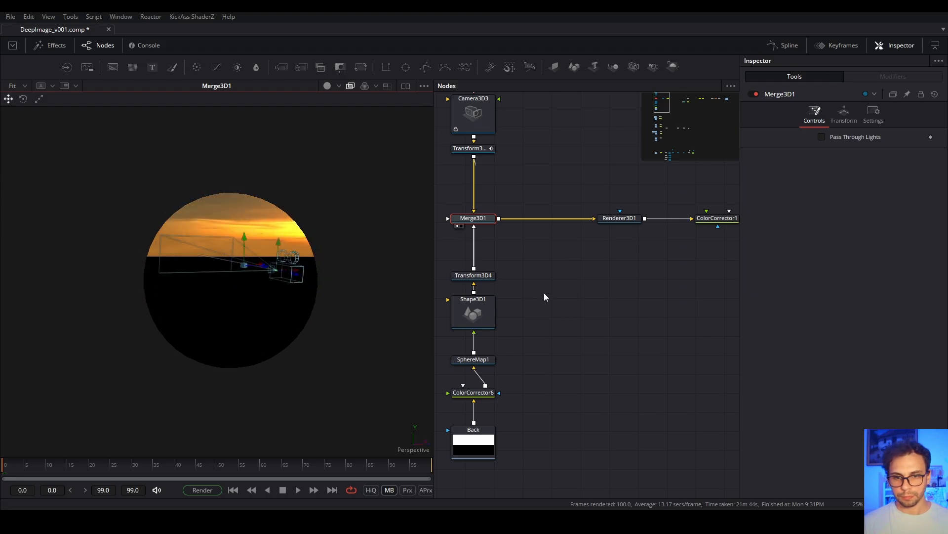
- Check the Transform3D4 settings and examine SphereMap1's rotation settings and material preview in the viewer
left_click(492, 276)
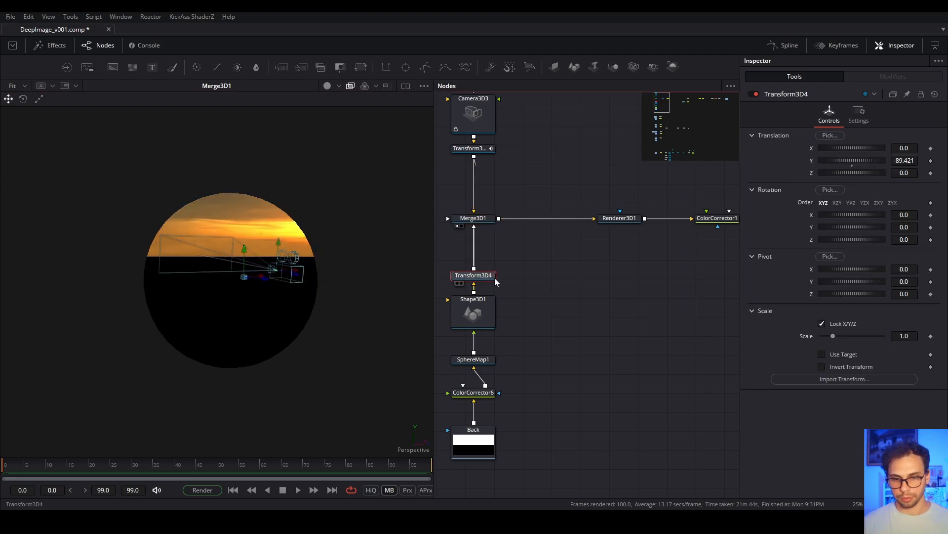
left_click(482, 360)
key("1")
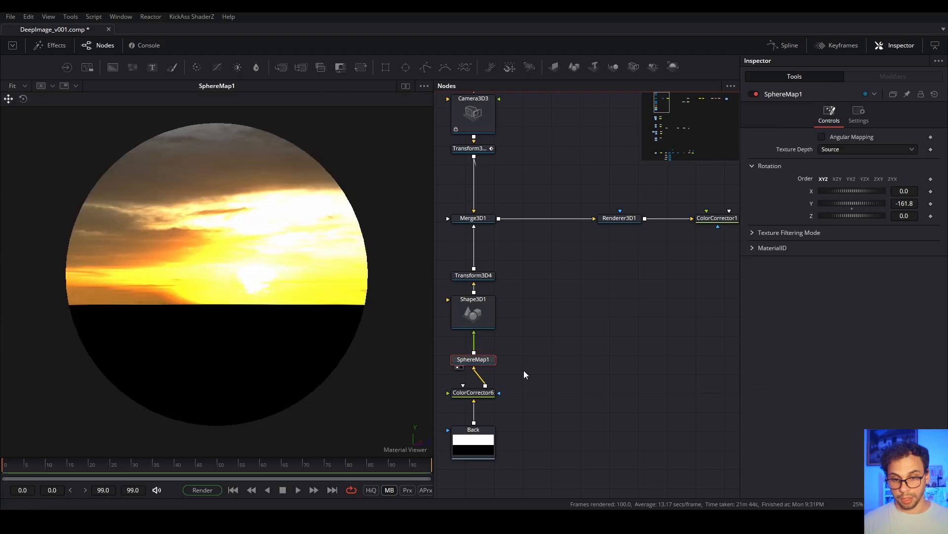
left_click_drag(206, 271, 376, 304)
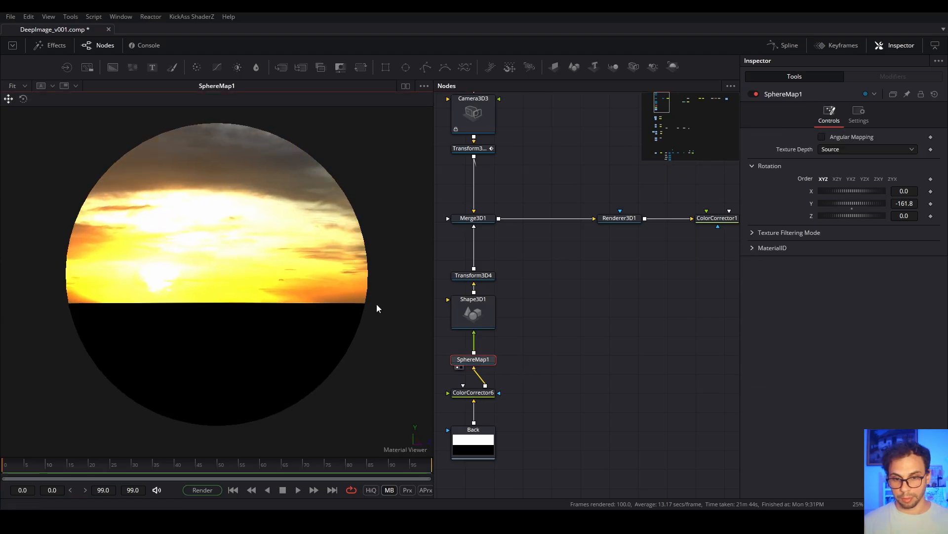
- Show Shape3D1 in the viewer and select Camera3D3 with its transform to examine the camera's placement inside the sphere
left_click_drag(474, 352, 466, 217)
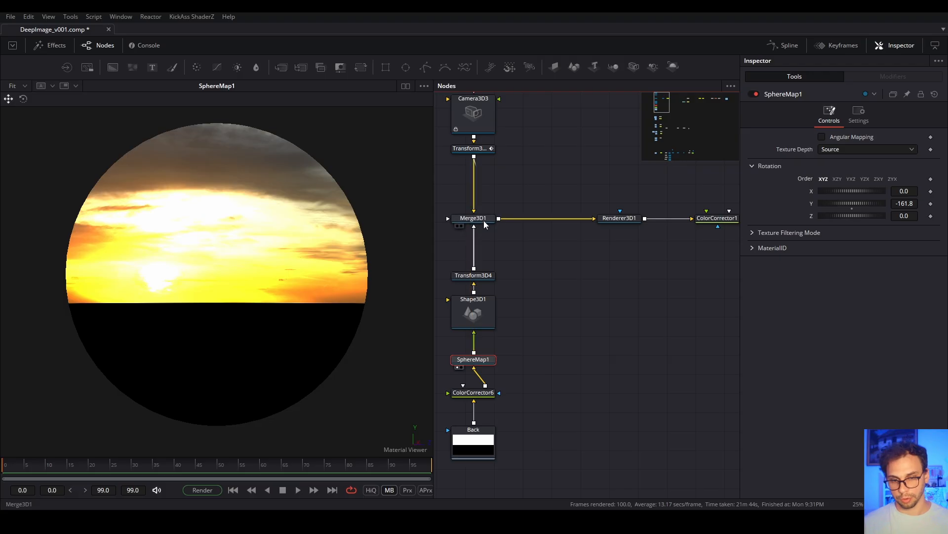
left_click(474, 306)
key("1")
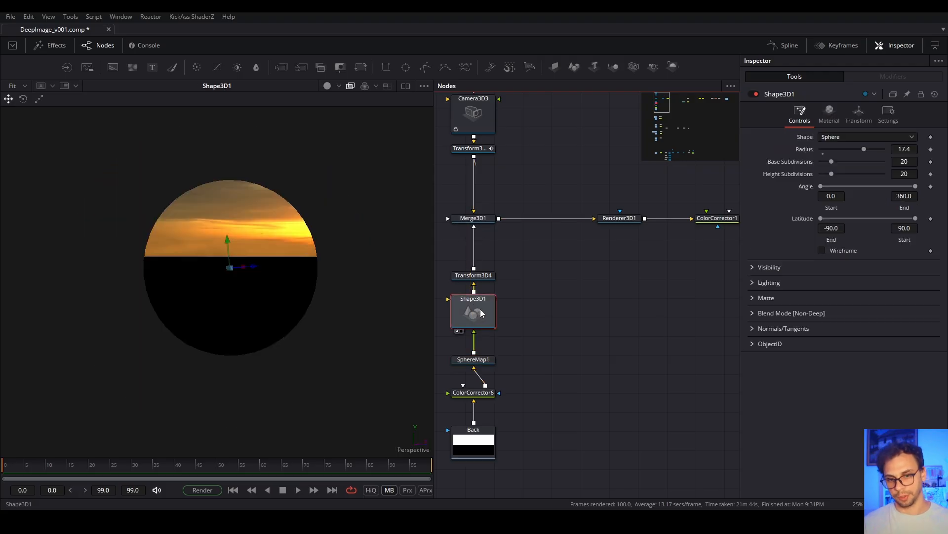
left_click_drag(590, 340, 609, 371)
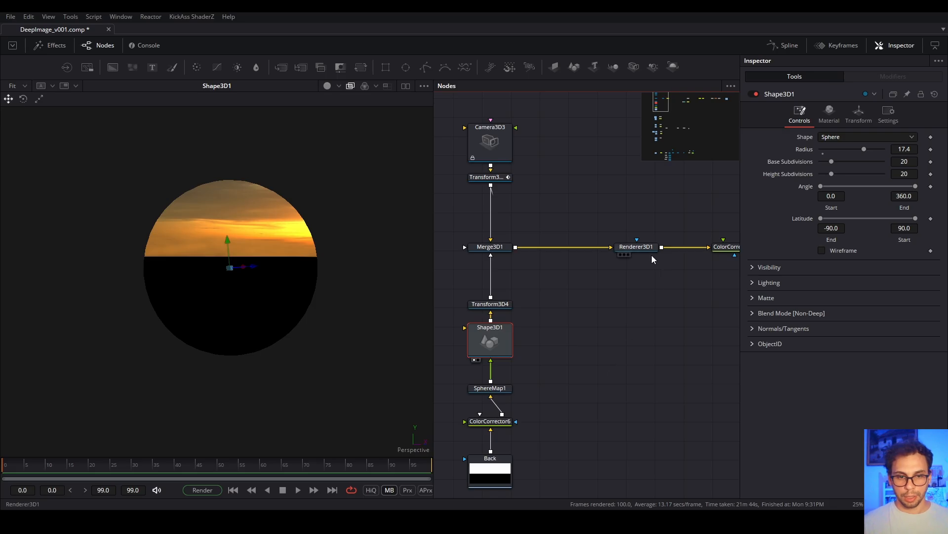
left_click_drag(565, 105, 466, 176)
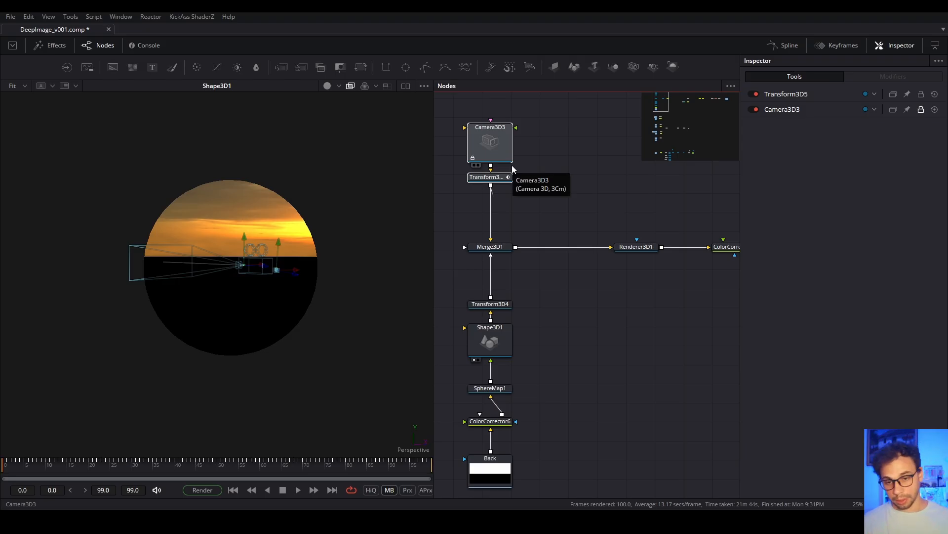
left_click_drag(631, 299, 556, 310)
left_click(556, 309)
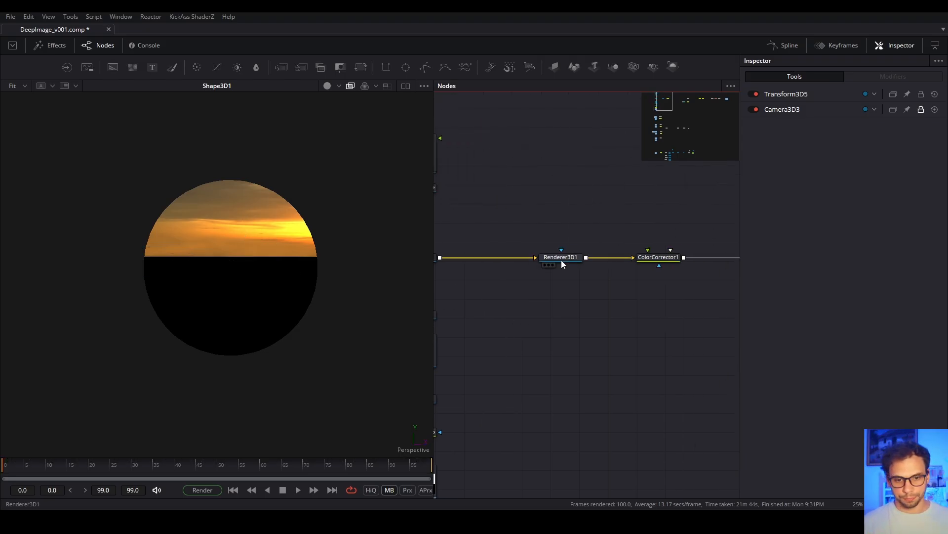
- View the Renderer3D1 sky, play and scrub its camera move to about frame 65, and compare it with ColorCorrector1
left_click(561, 258)
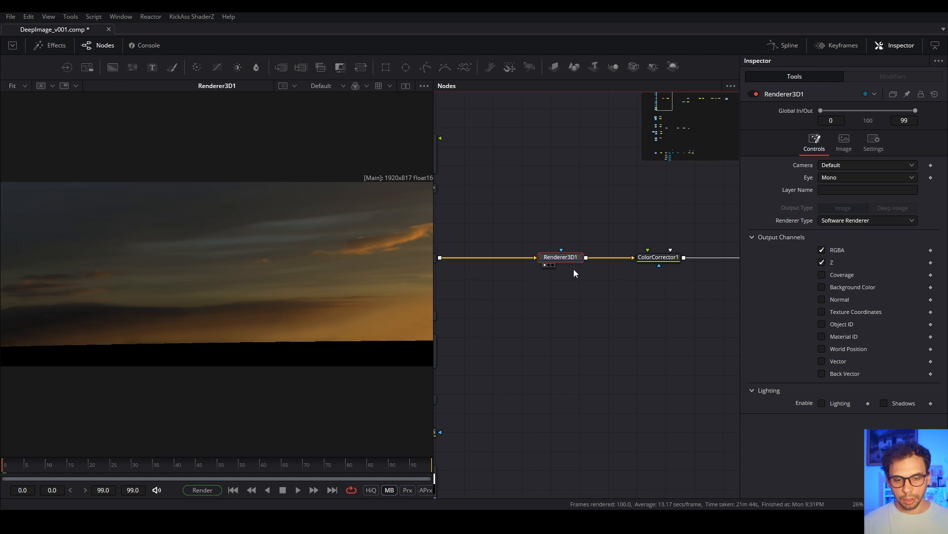
left_click_drag(531, 305, 585, 322)
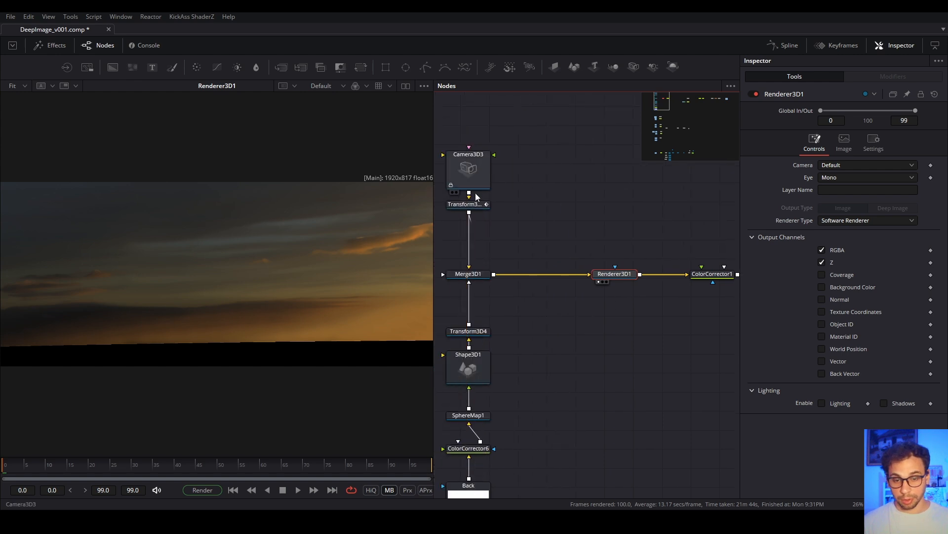
key("space")
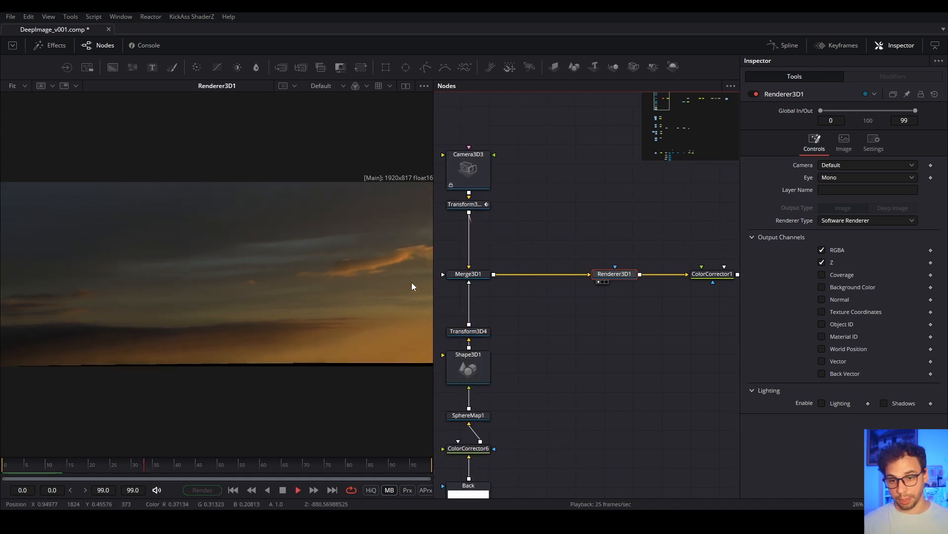
key("space")
left_click_drag(101, 466, 283, 467)
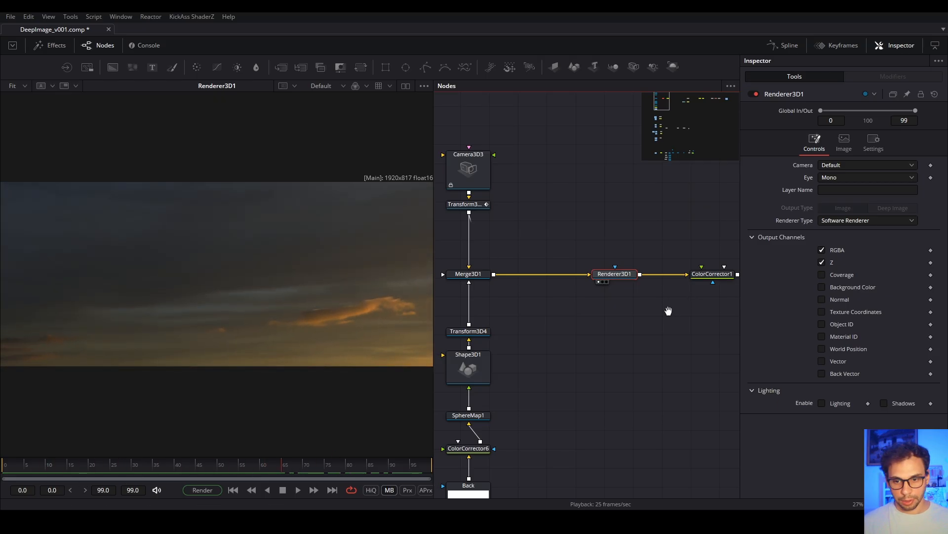
left_click_drag(668, 310, 604, 310)
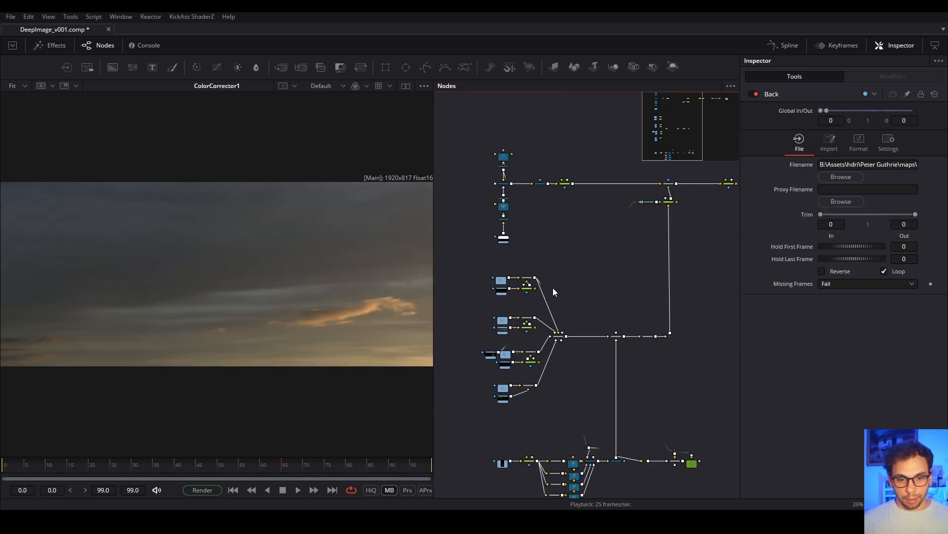
- Compare the Environment_JPG color pass with the deep Environment_EXR pass in the viewer
scroll(555, 285, "down", 2)
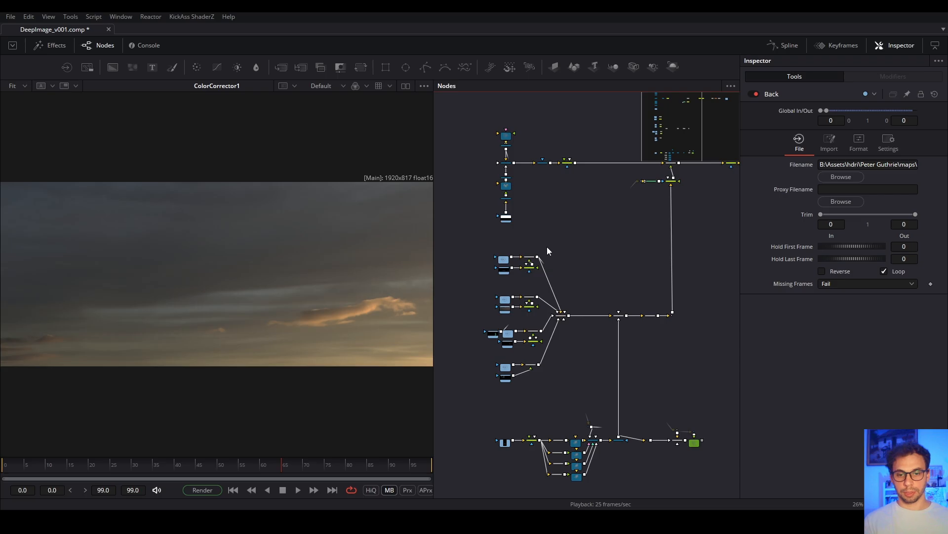
scroll(500, 266, "up", 6)
left_click(528, 294)
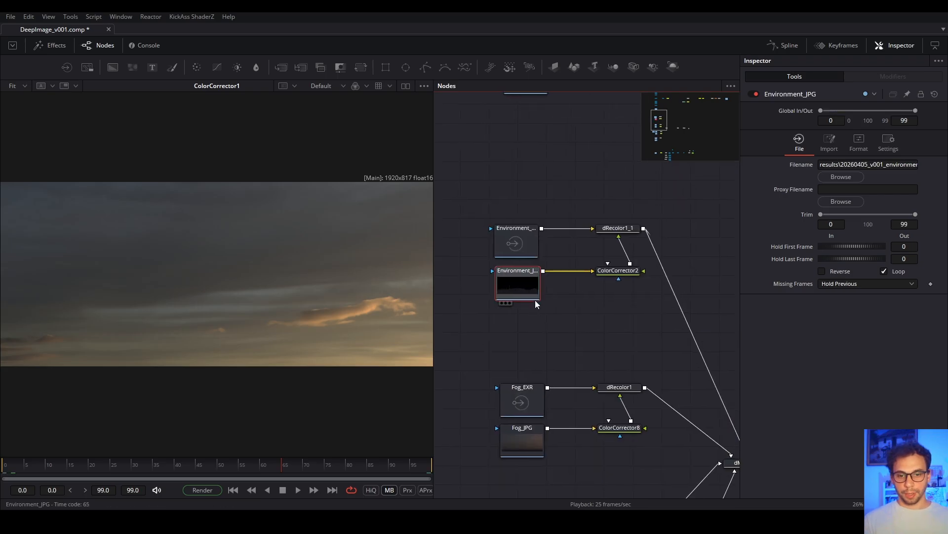
key("1")
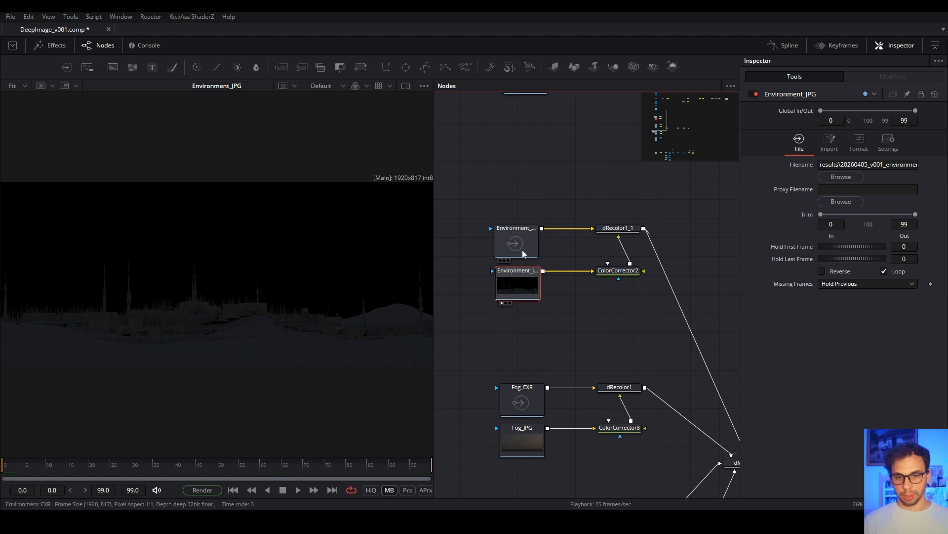
scroll(513, 260, "up", 6)
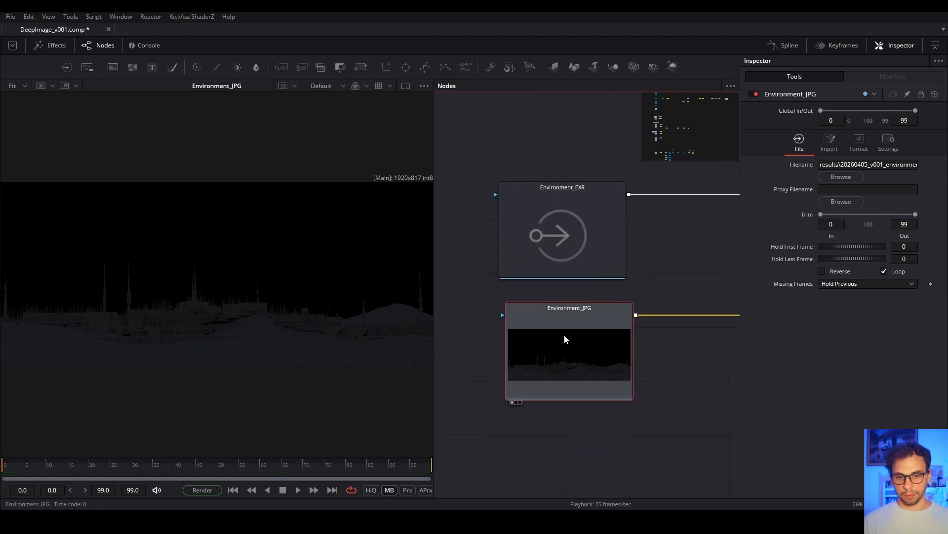
left_click(567, 245)
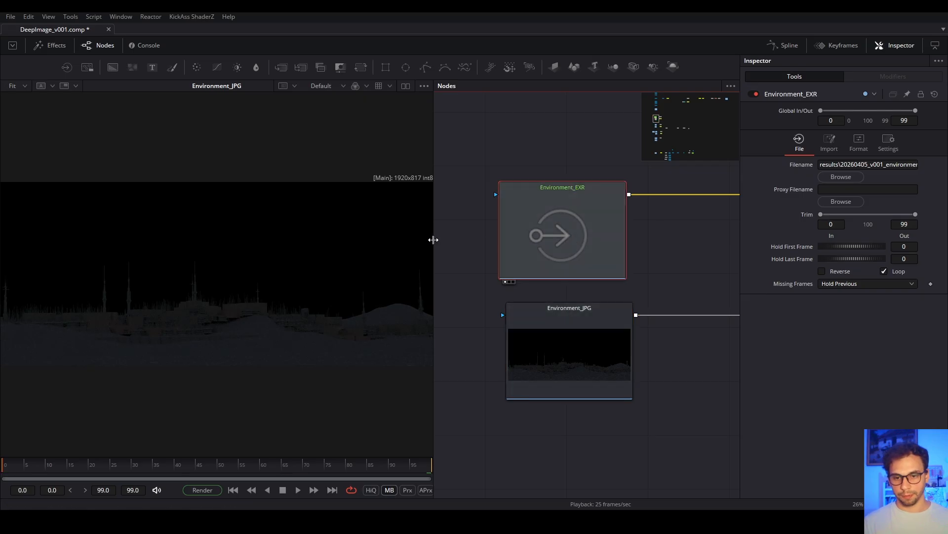
key("1")
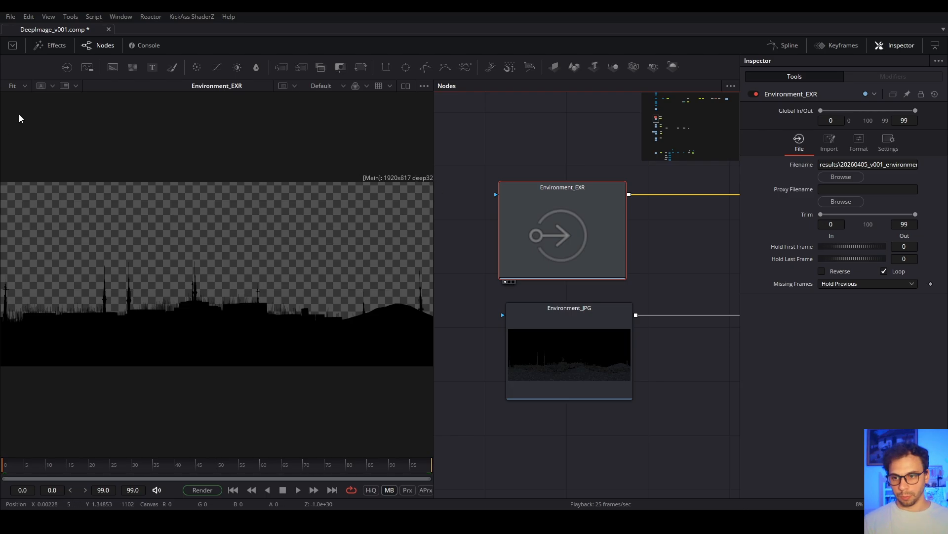
- Examine the deep sample data of Environment_EXR with the Color Inspector subview and hide the subview
left_click(76, 87)
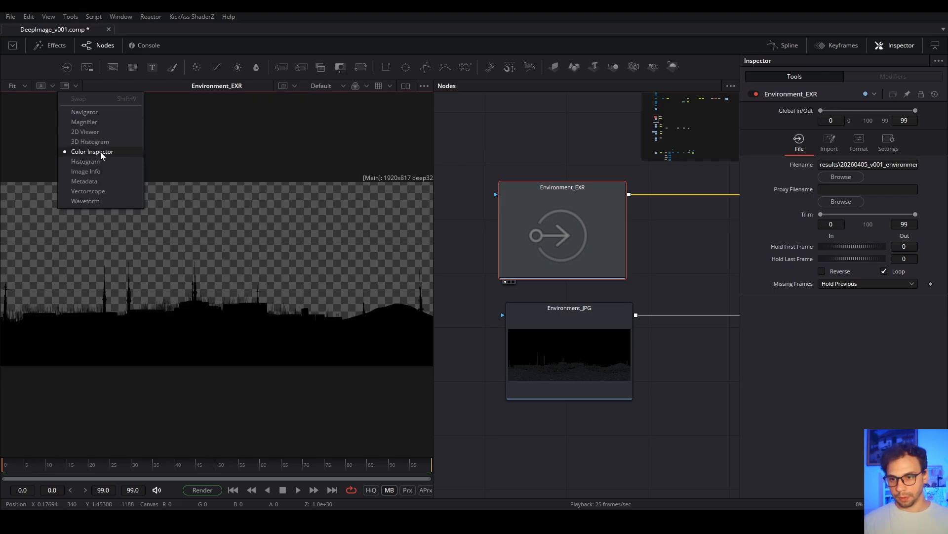
left_click(92, 152)
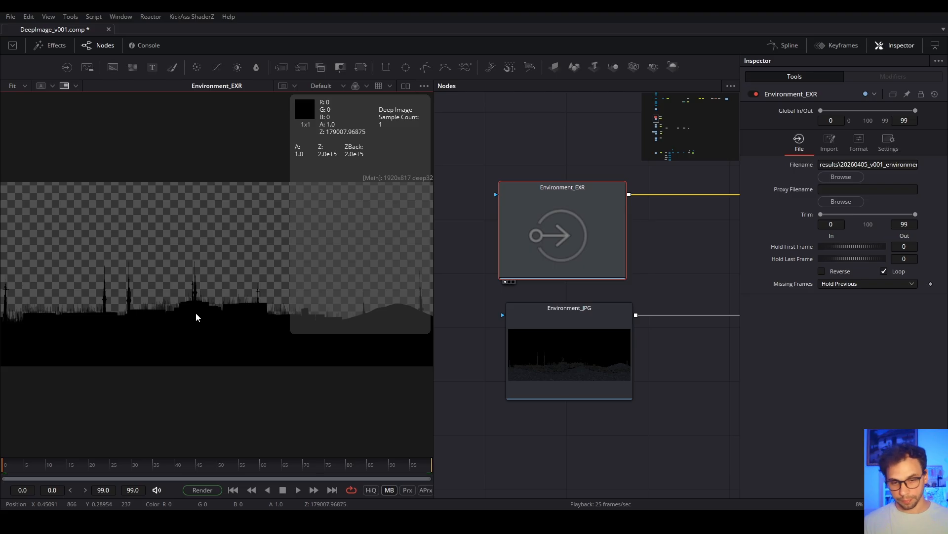
scroll(614, 381, "down", 4)
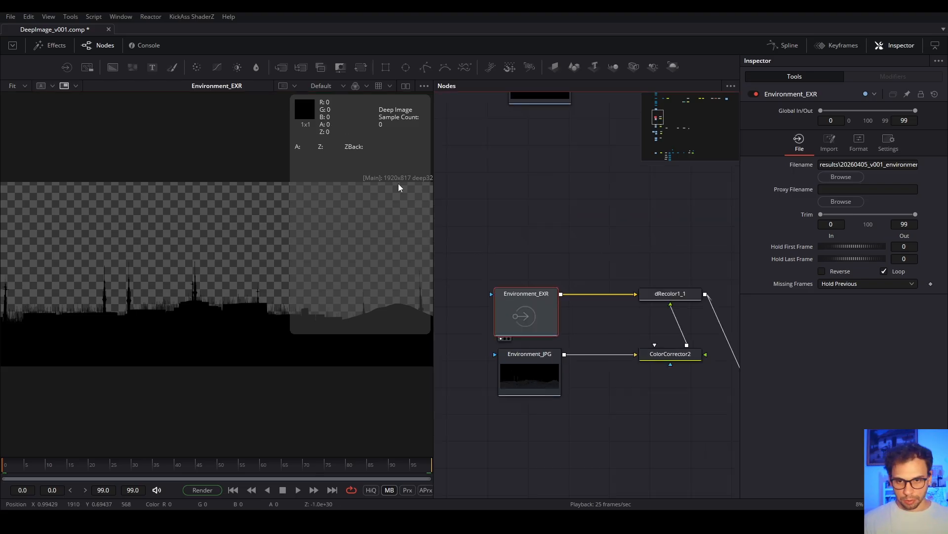
left_click(64, 85)
key("1")
key("1")
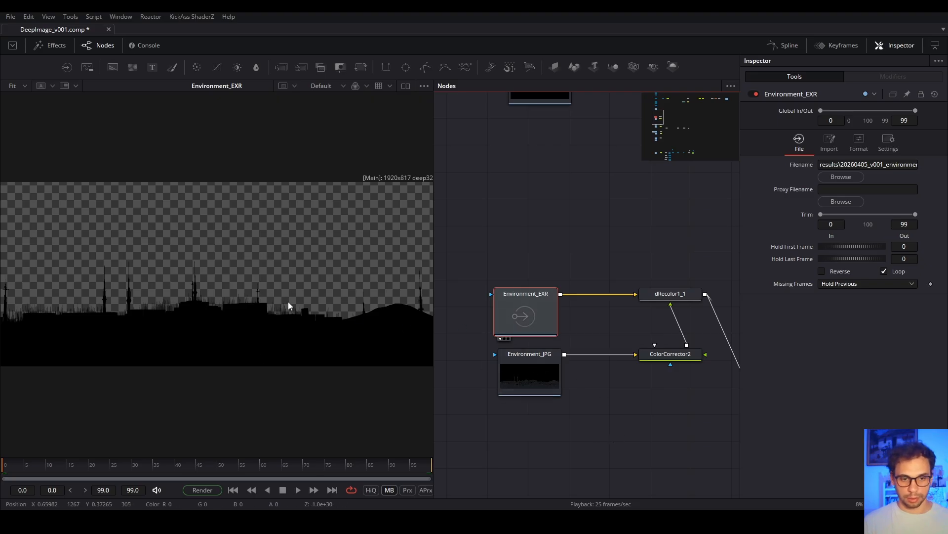
- Trace Environment_JPG through ColorCorrector2 and view the recolored deep environment at dRecolor1_1
left_click_drag(545, 379, 534, 375)
key("1")
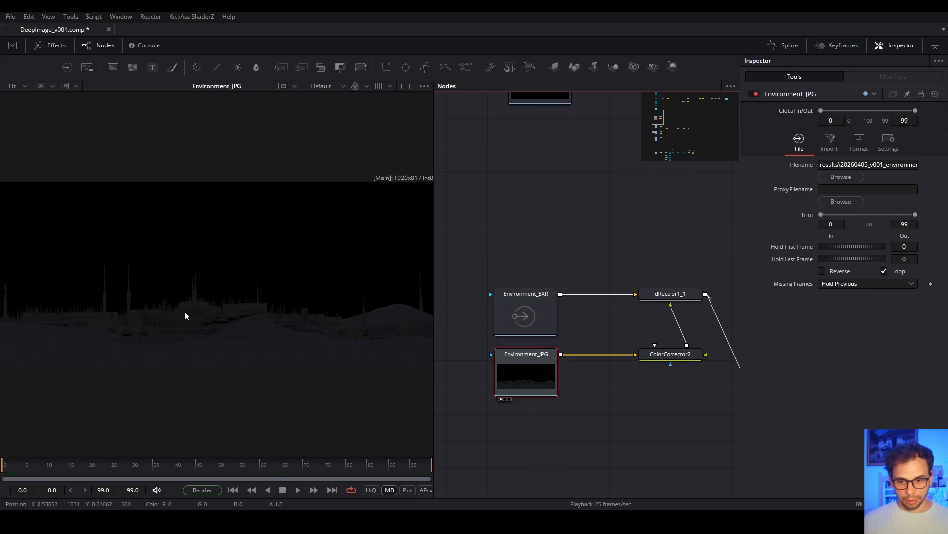
left_click_drag(672, 360, 660, 360)
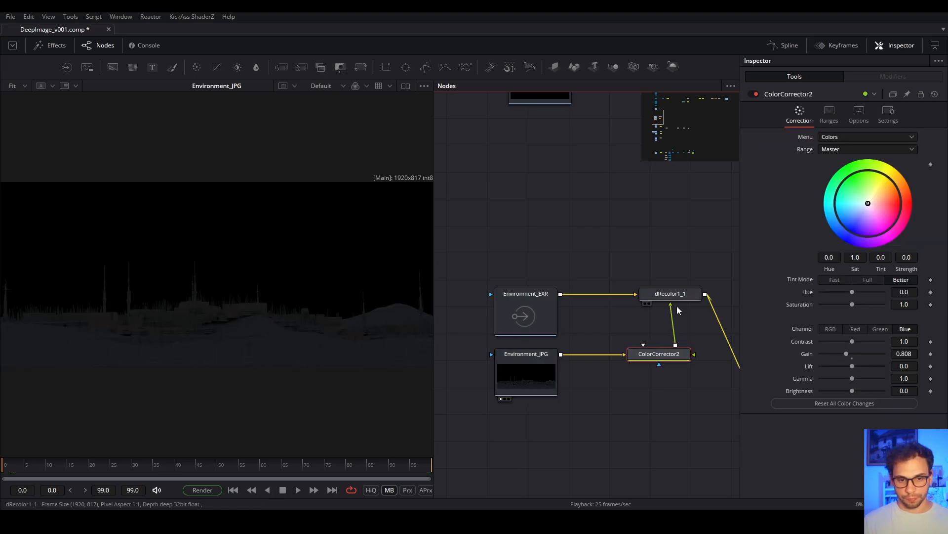
left_click(680, 295)
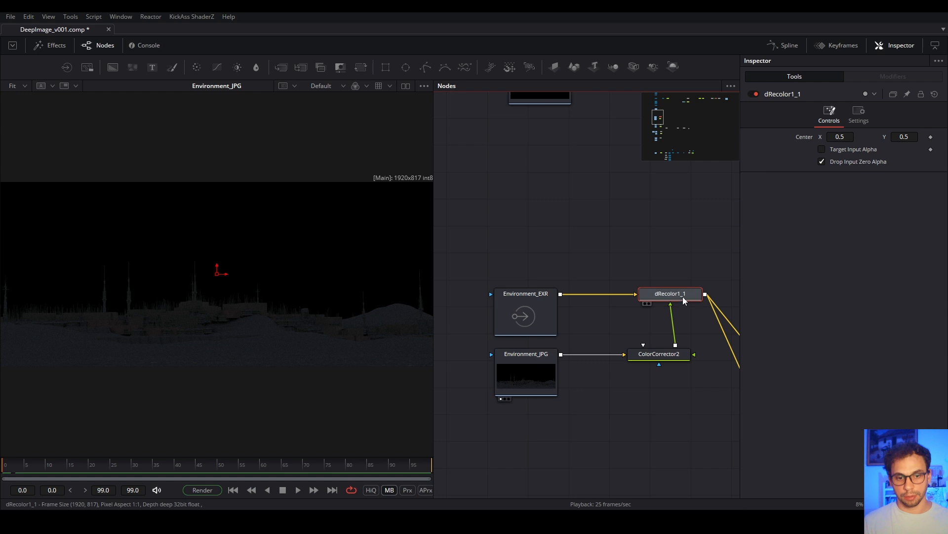
key("1")
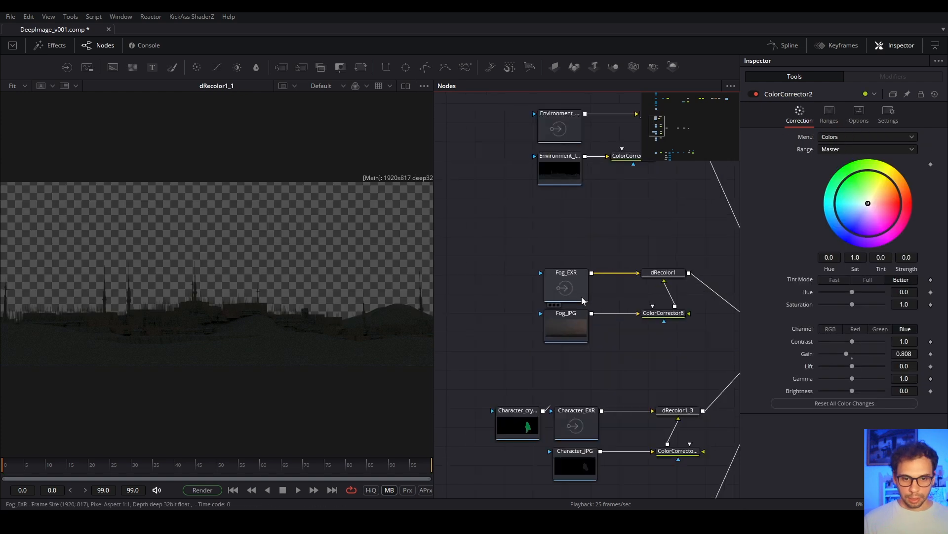
- Compare Fog_EXR with Fog_JPG in the viewer, playing the fog animation and returning to frame 0
scroll(582, 299, "up", 2)
left_click(564, 264)
key("1")
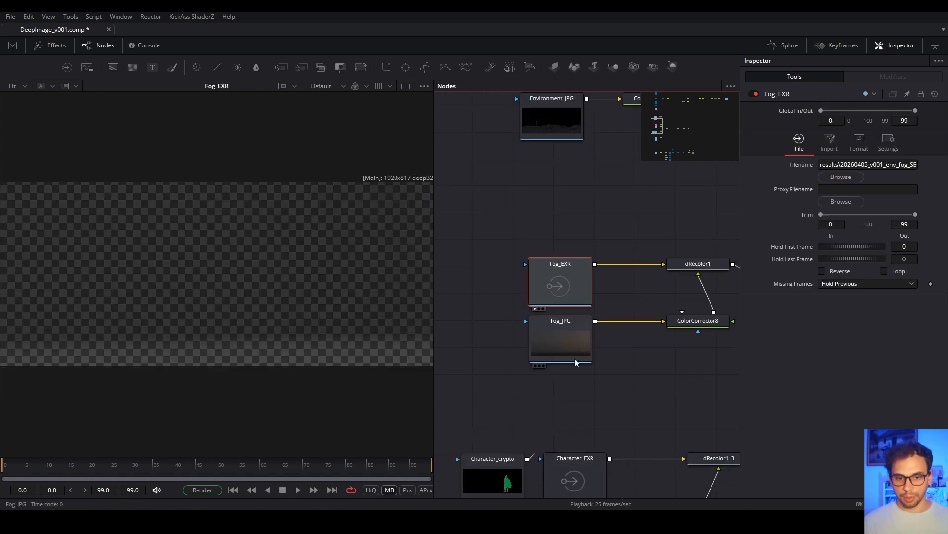
key("1")
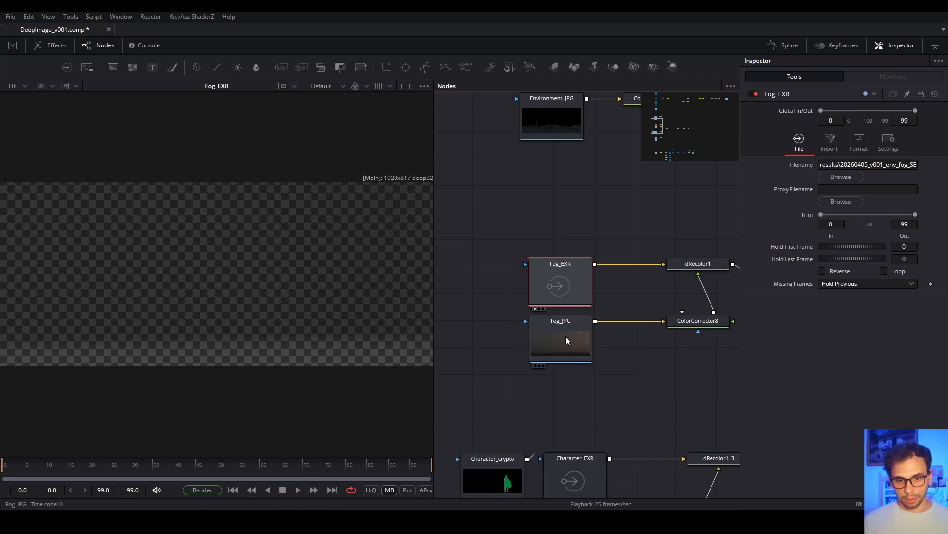
left_click(565, 341)
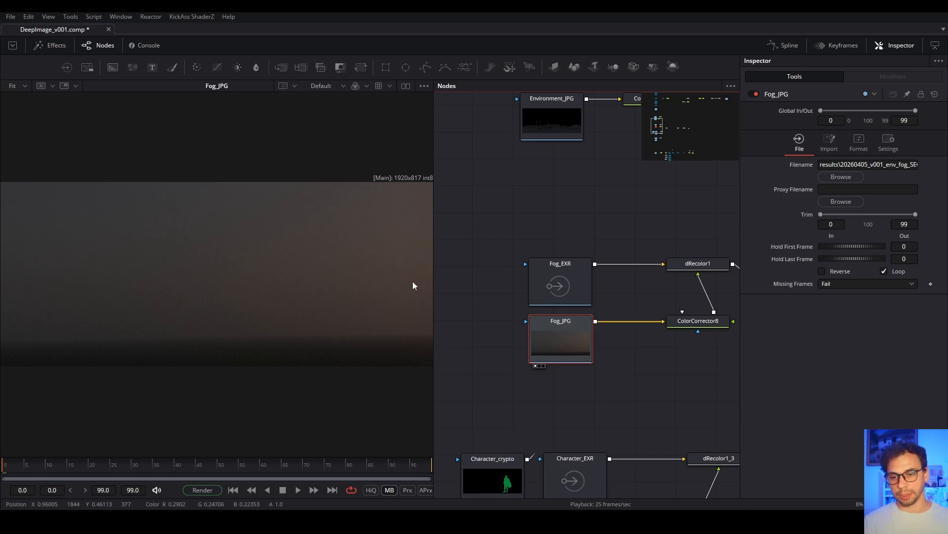
key("space")
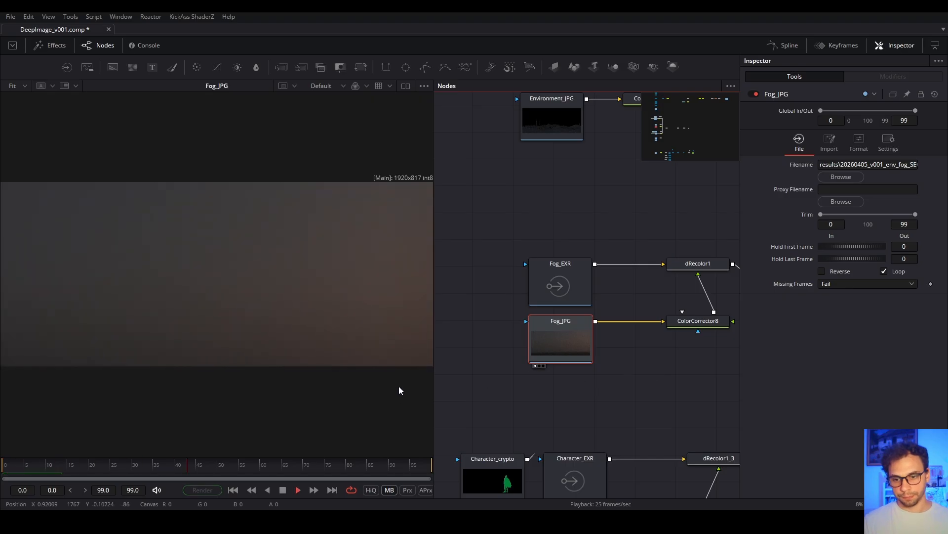
left_click_drag(188, 469, 4, 472)
- View the recolored deep fog at dRecolor1 and follow its branch from Fog_EXR to dMerge1
left_click(711, 265)
key("1")
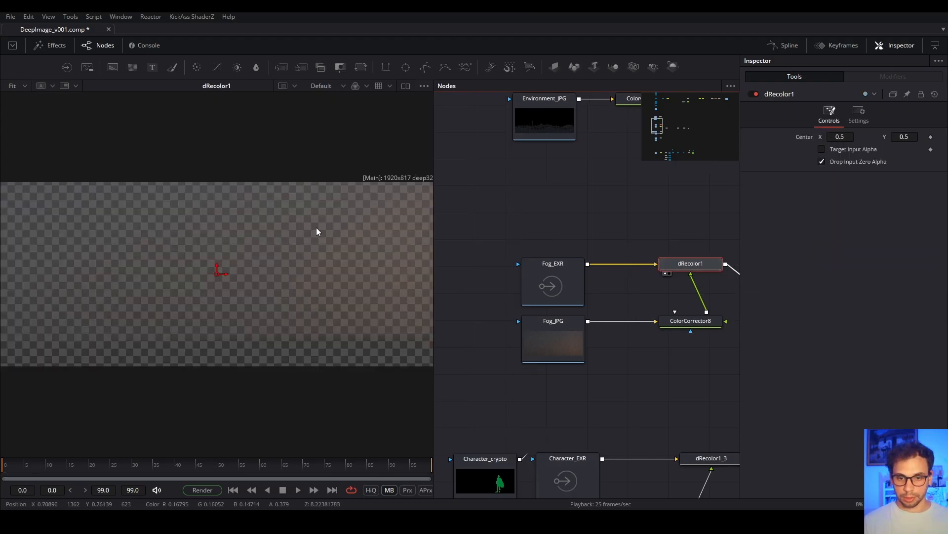
left_click(532, 286)
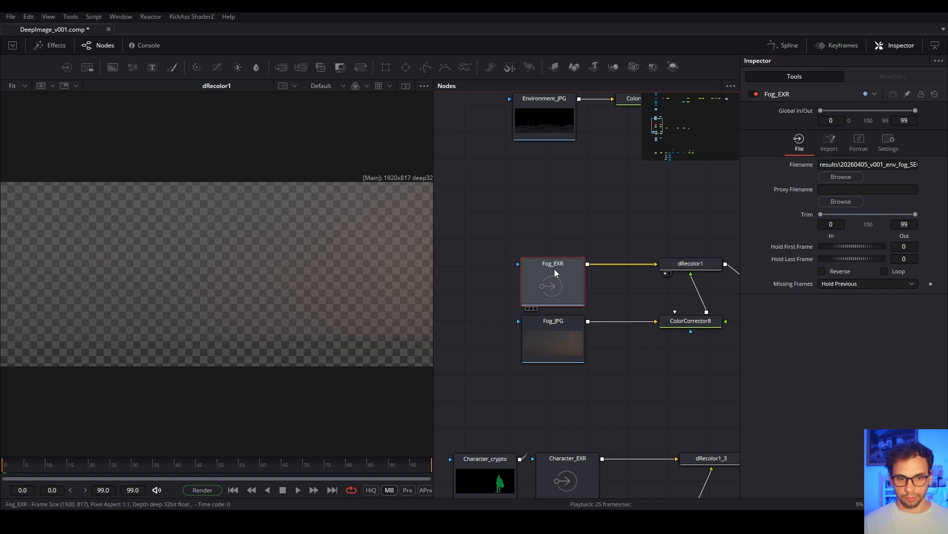
left_click_drag(611, 315, 491, 285)
scroll(551, 273, "down", 2)
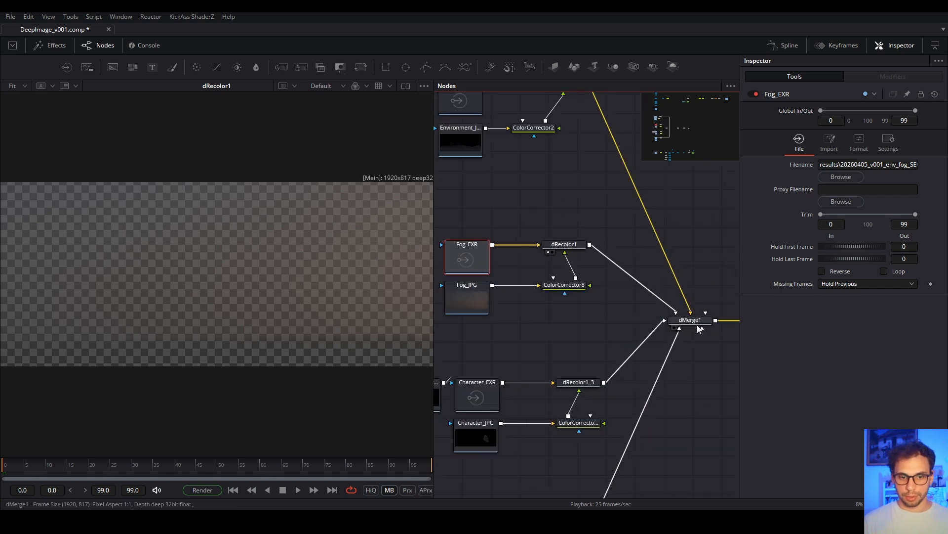
- Show Character_JPG in the viewer and examine the cloaked character up close
left_click_drag(509, 348, 594, 302)
scroll(591, 317, "down", 2)
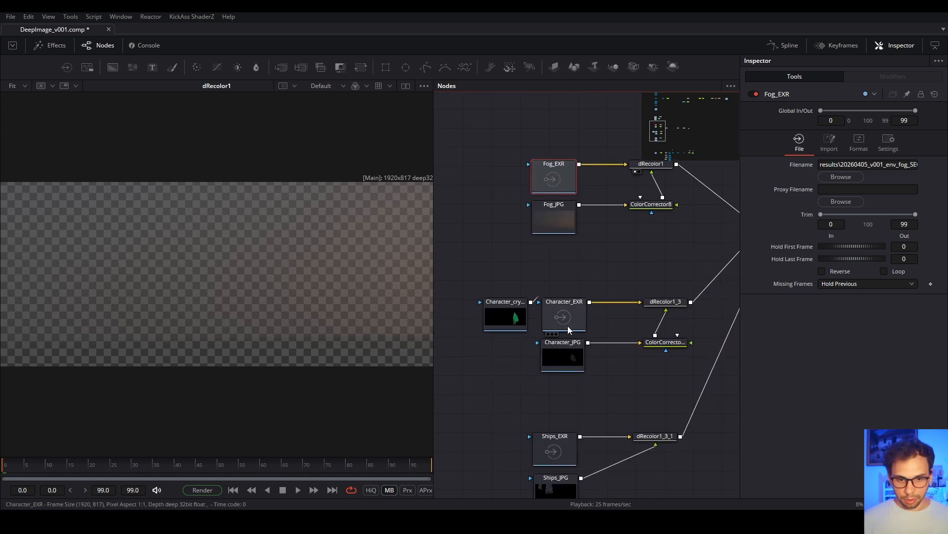
left_click(566, 356)
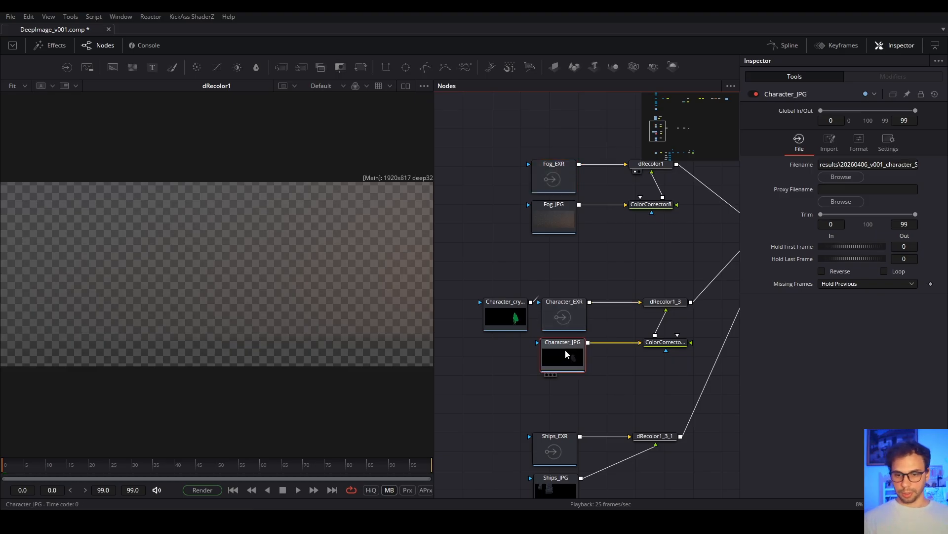
key("1")
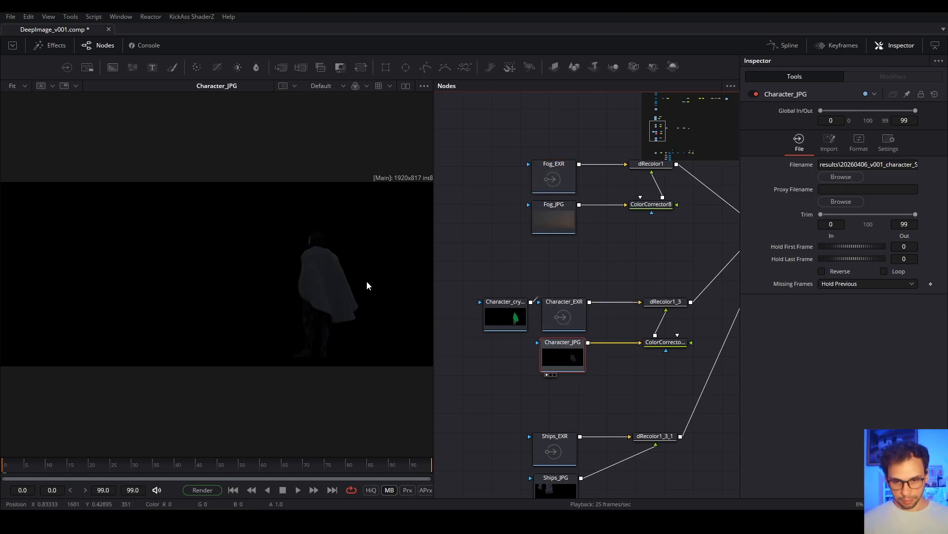
scroll(536, 339, "down", 1)
scroll(328, 280, "up", 2)
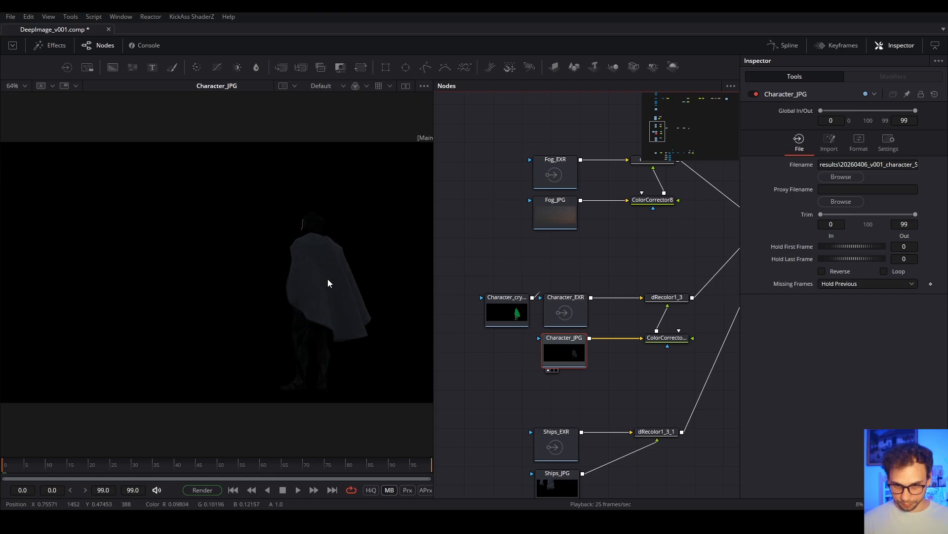
- Fit the character image in the viewer and compare it with the Character_EXR and Character_crypto passes
key("ctrl+f")
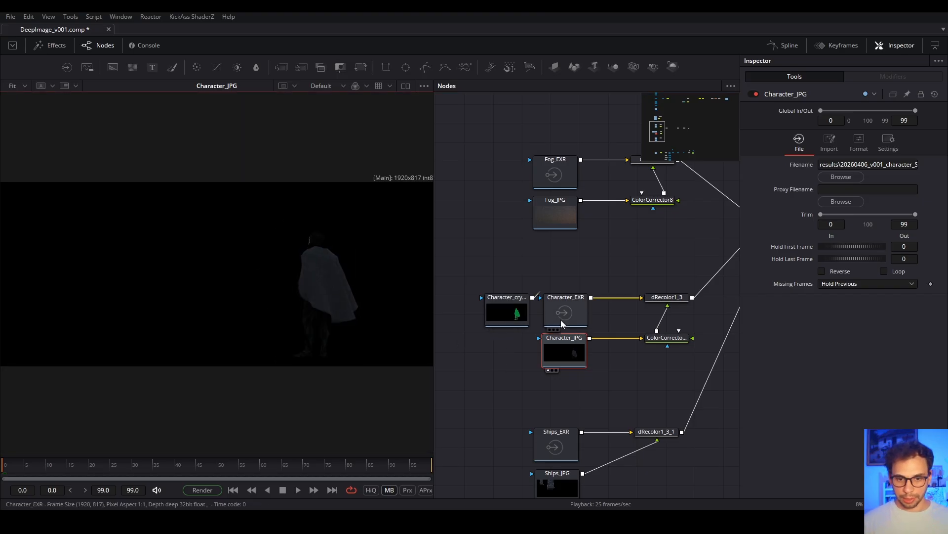
mouse_move(561, 349)
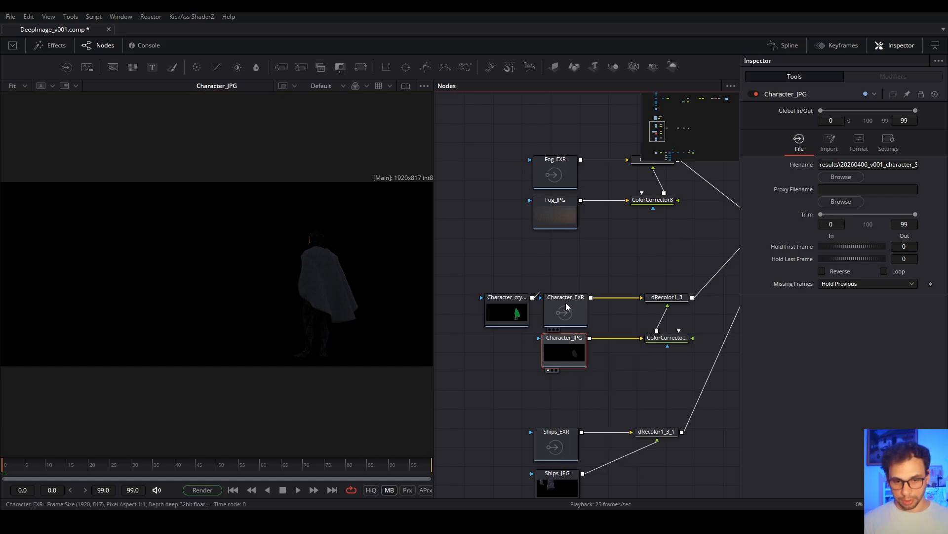
left_click(564, 323)
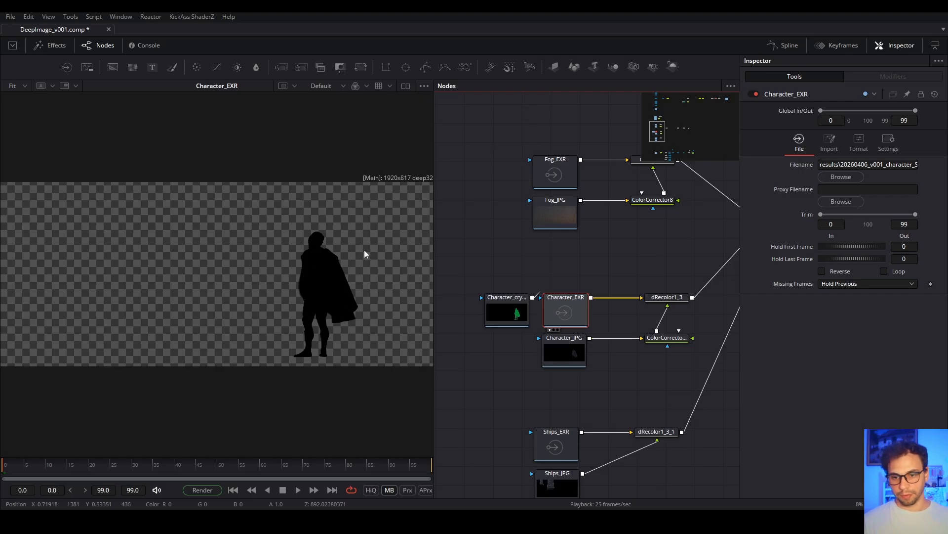
left_click(510, 312)
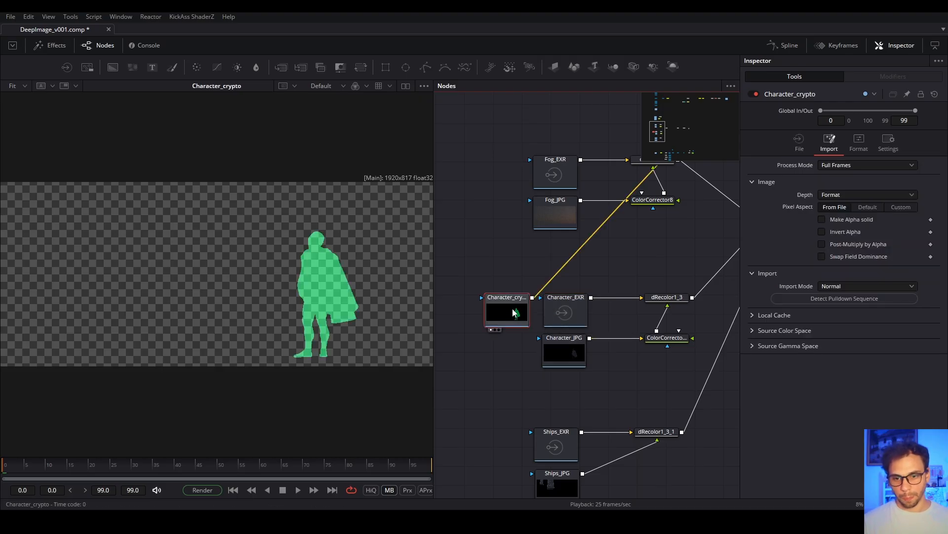
- Trace the Character_crypto connection through the node tree and return to the pass branches feeding dMerge1
scroll(514, 312, "up", 5)
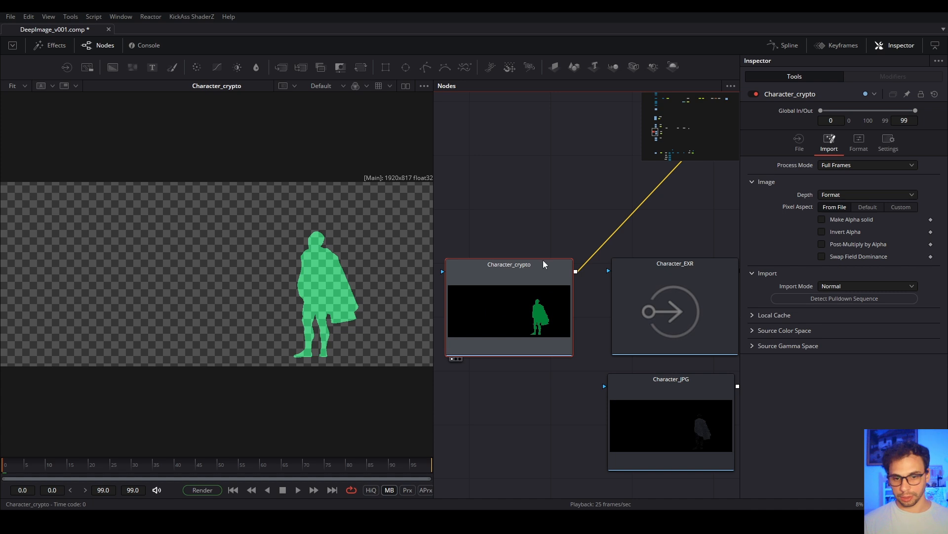
scroll(519, 304, "down", 5)
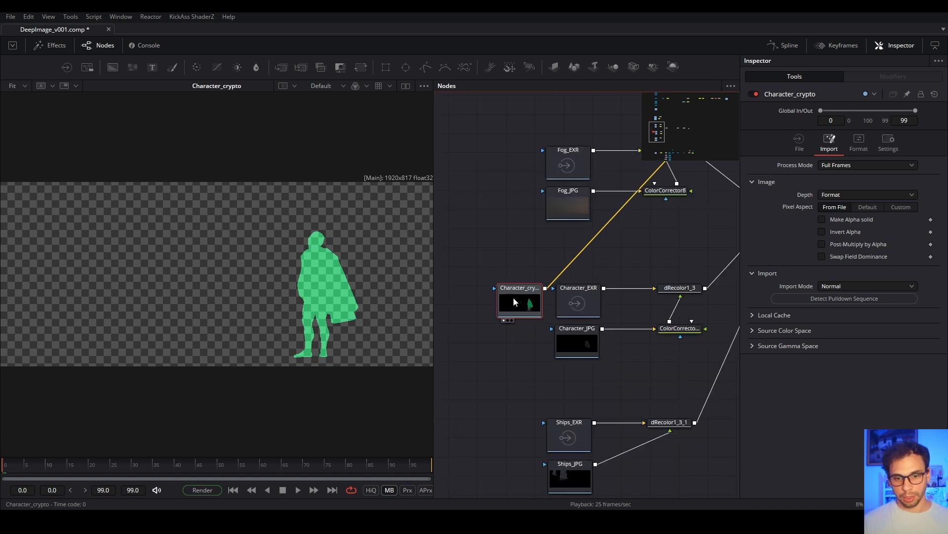
scroll(520, 319, "down", 5)
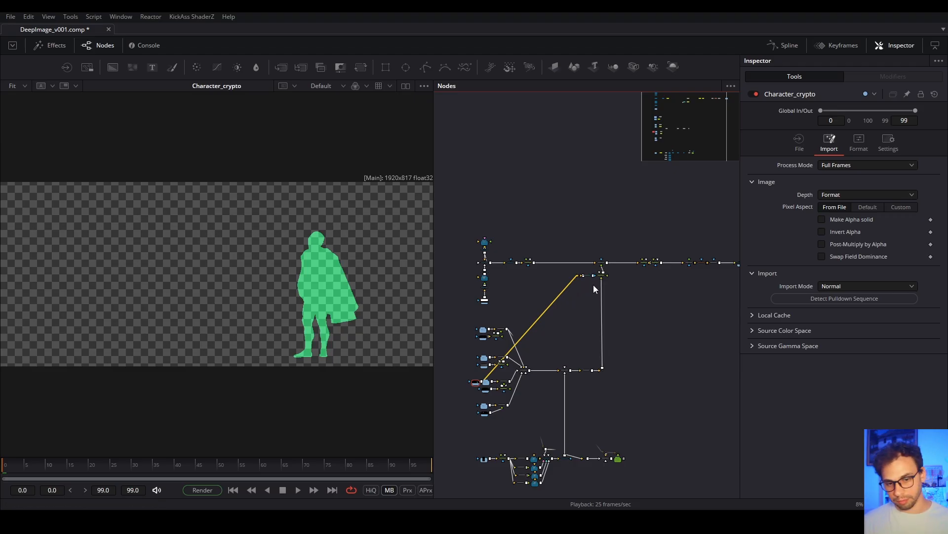
scroll(514, 377, "up", 5)
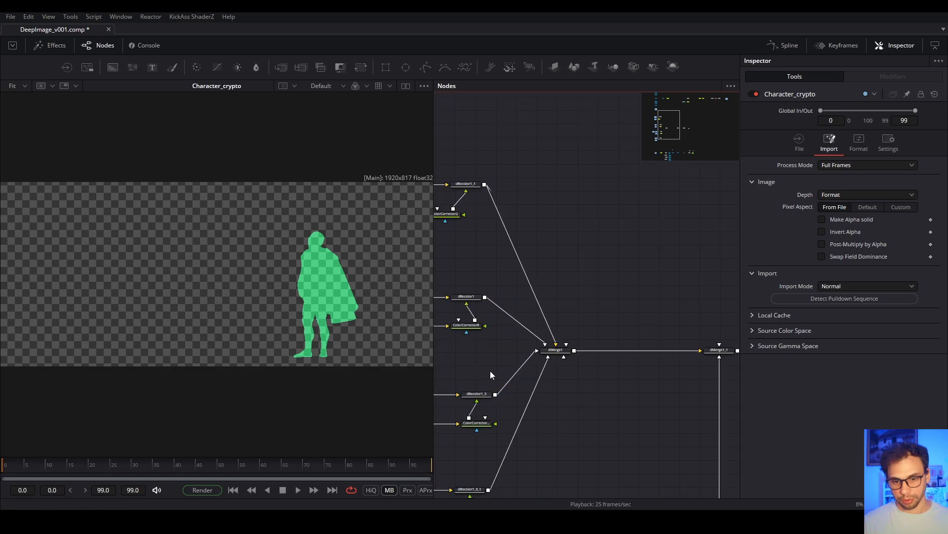
left_click_drag(490, 370, 577, 308)
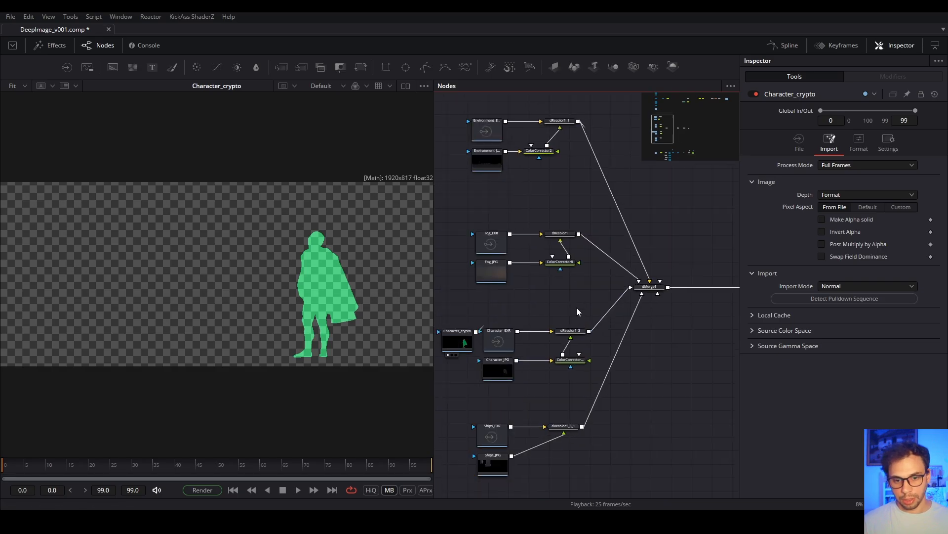
- View the recolored deep character at dRecolor1_3 and inspect the settings of its color corrector, ColorCorrector1_1_2
left_click(558, 337)
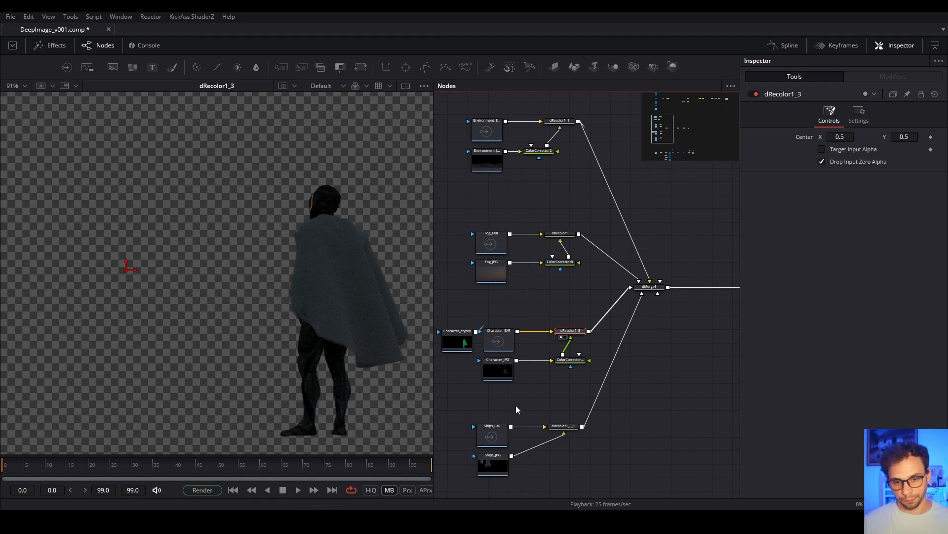
scroll(516, 409, "down", 3)
left_click(573, 278)
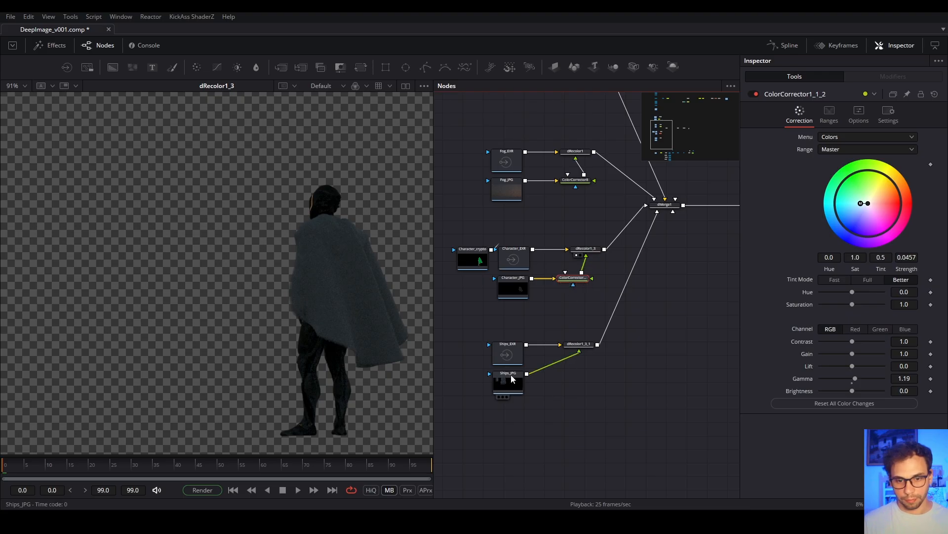
- View the recolored deep ships at dRecolor1_3_1 and examine them in the viewer
scroll(549, 400, "up", 3)
left_click(608, 285)
scroll(603, 338, "down", 5)
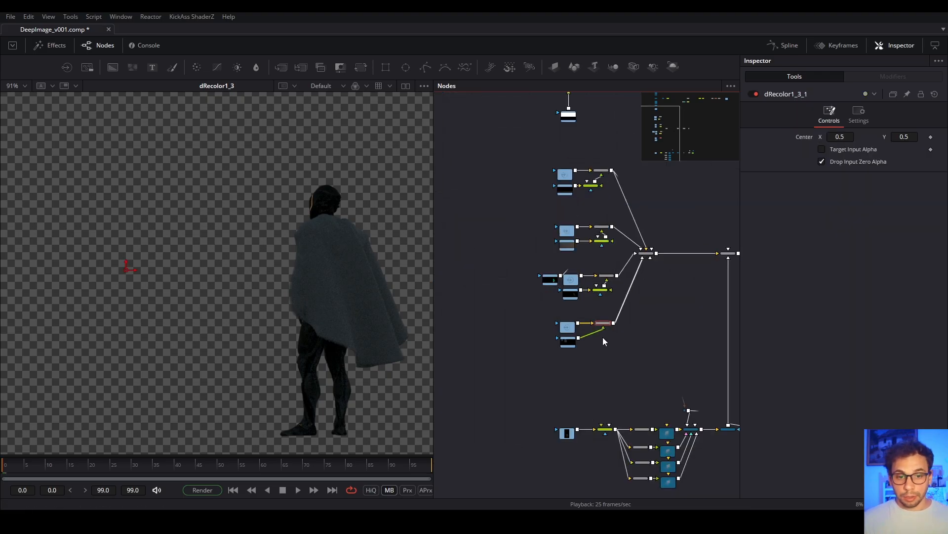
scroll(602, 339, "up", 5)
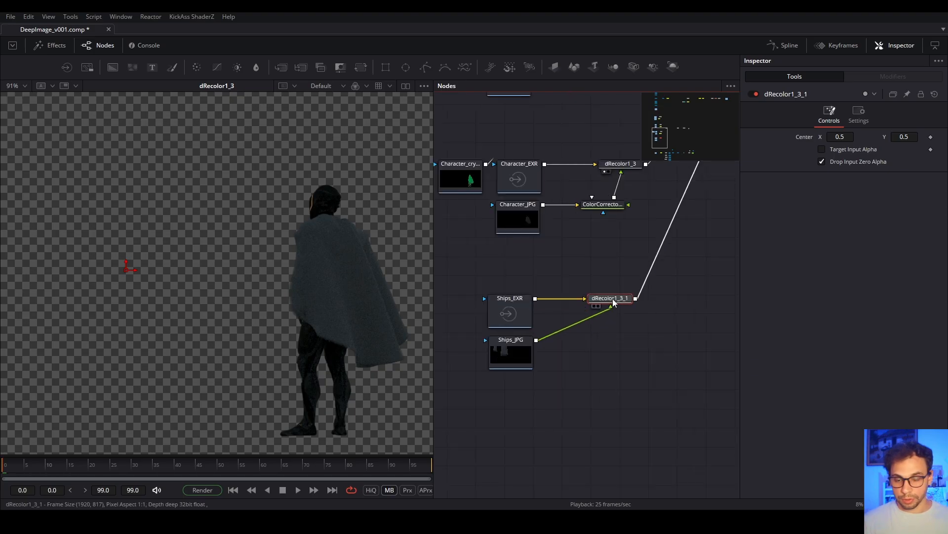
key("1")
scroll(178, 258, "down", 3)
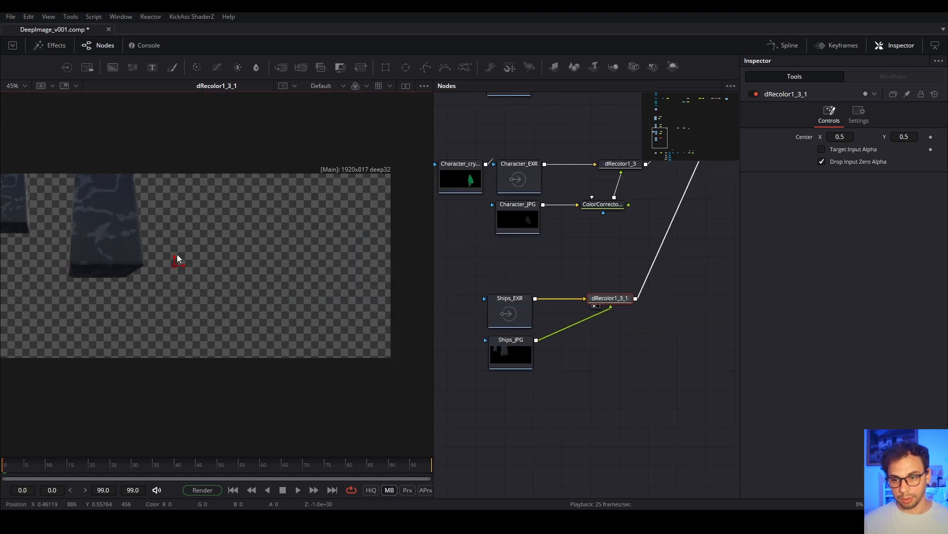
scroll(170, 249, "up", 2)
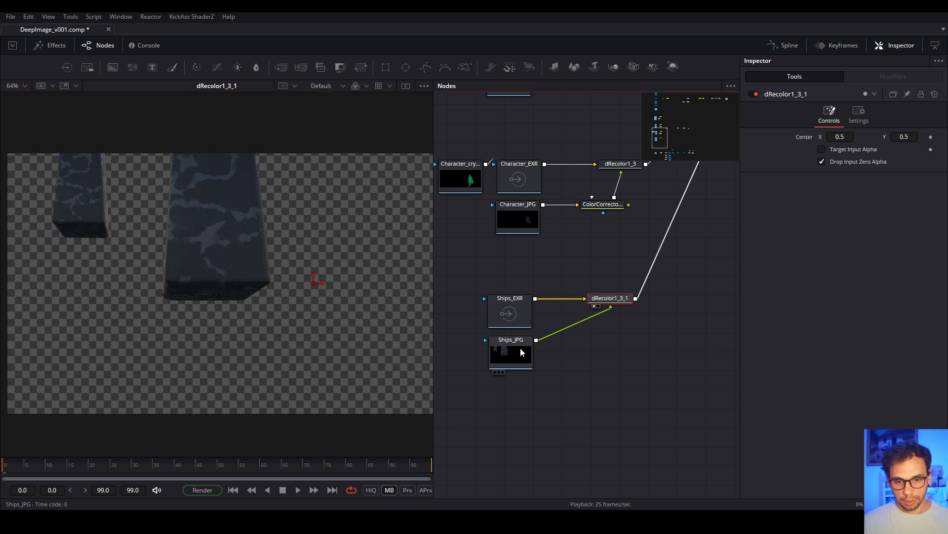
- Show Ships_JPG in the viewer, play the ships animation and stop it partway through
left_click(521, 352)
key("1")
key("space")
scroll(207, 303, "down", 2)
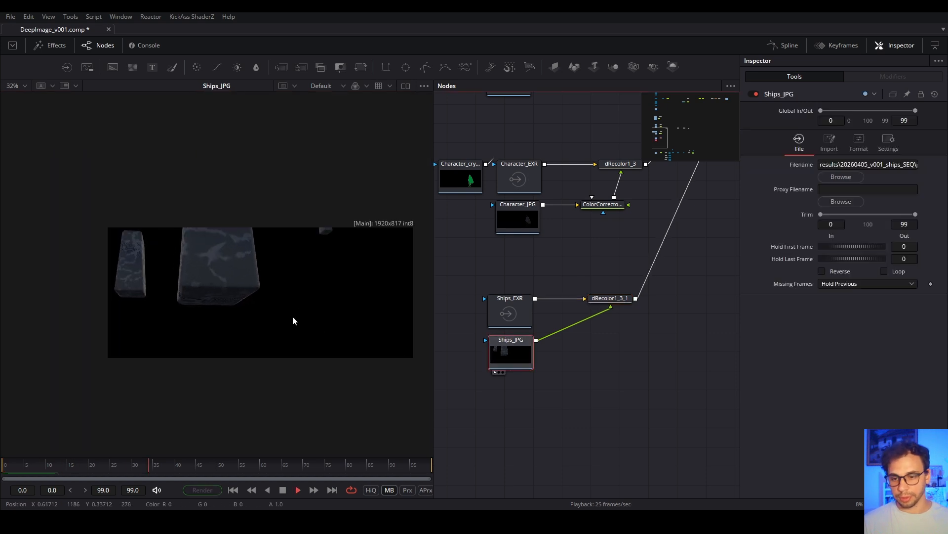
scroll(316, 260, "up", 1)
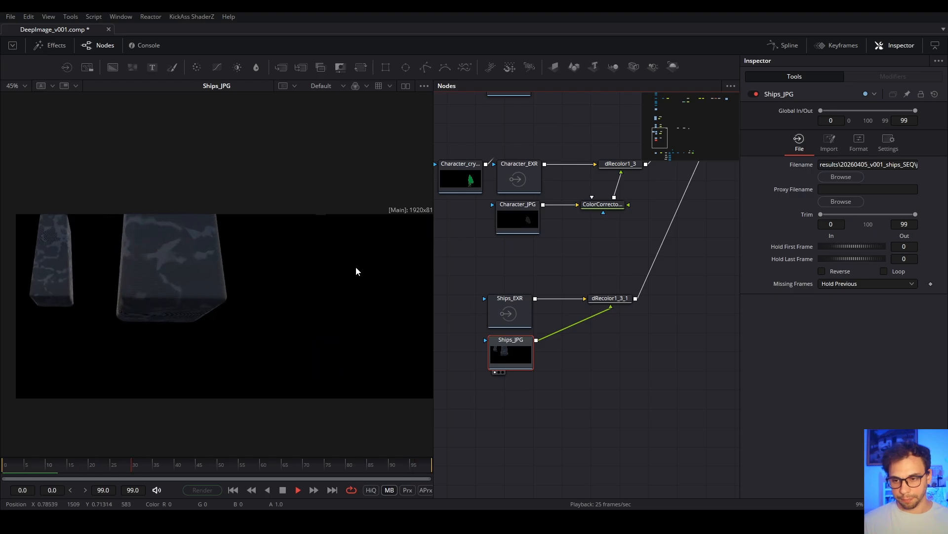
key("space")
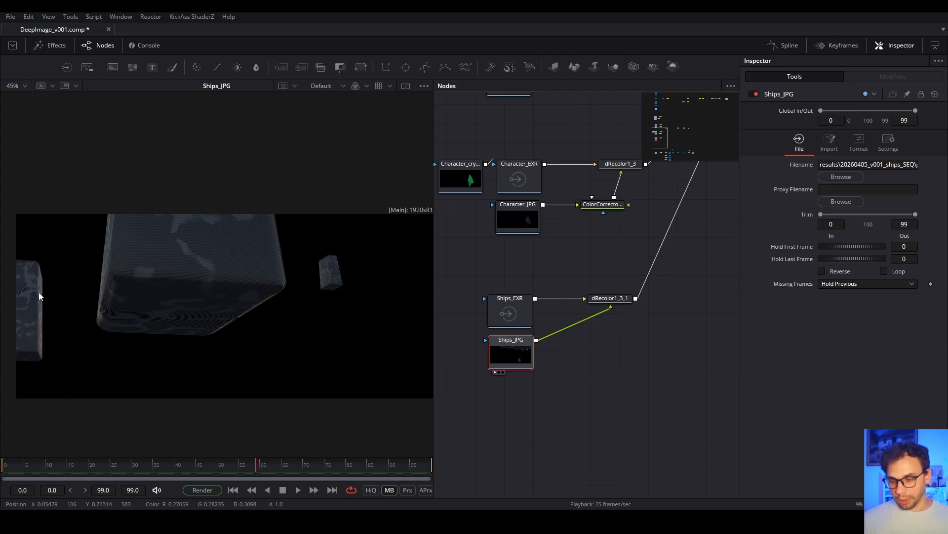
- Examine the edges and underside of the large ship in Ships_JPG up close
scroll(43, 340, "up", 3)
scroll(39, 277, "down", 2)
scroll(44, 279, "down", 2)
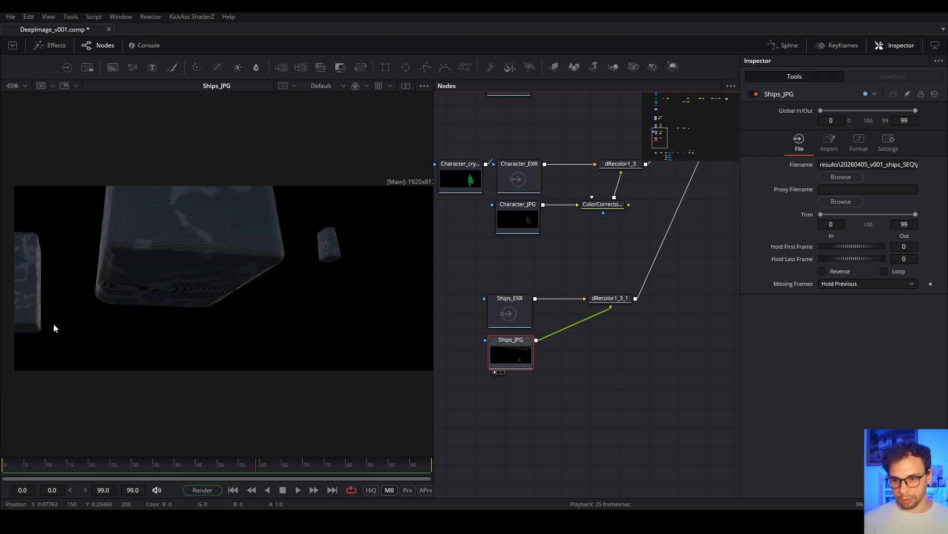
scroll(121, 260, "up", 6)
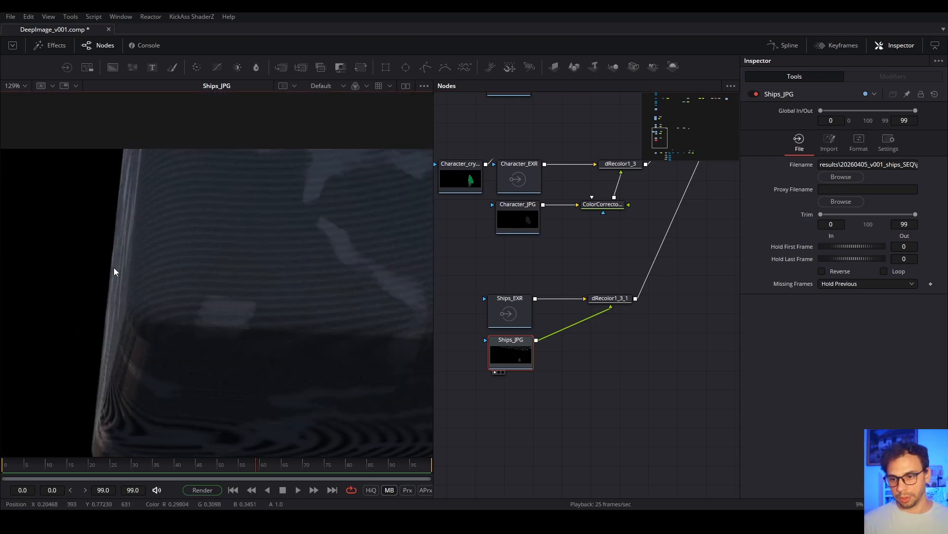
scroll(114, 272, "down", 2)
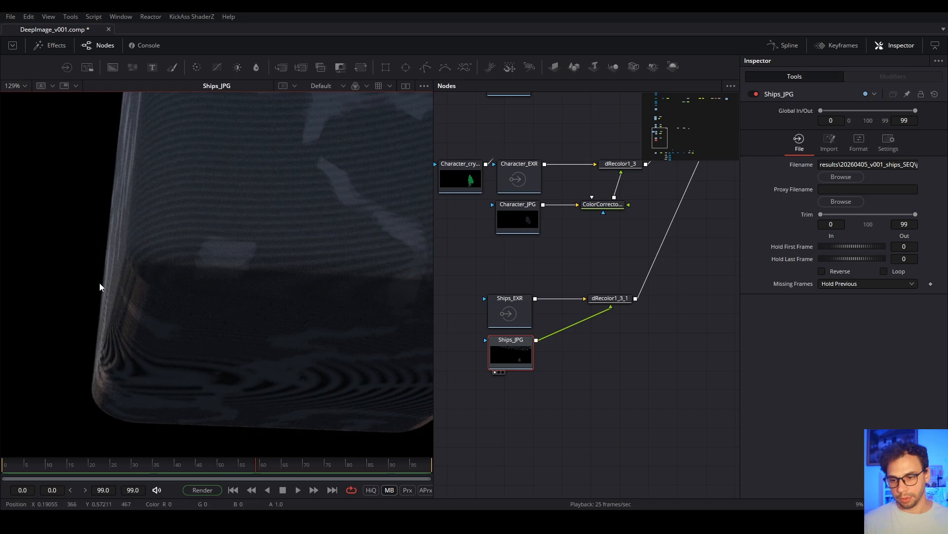
- View the combined deep passes at dMerge1 on frame 0, fitted to the viewer
scroll(88, 360, "down", 5)
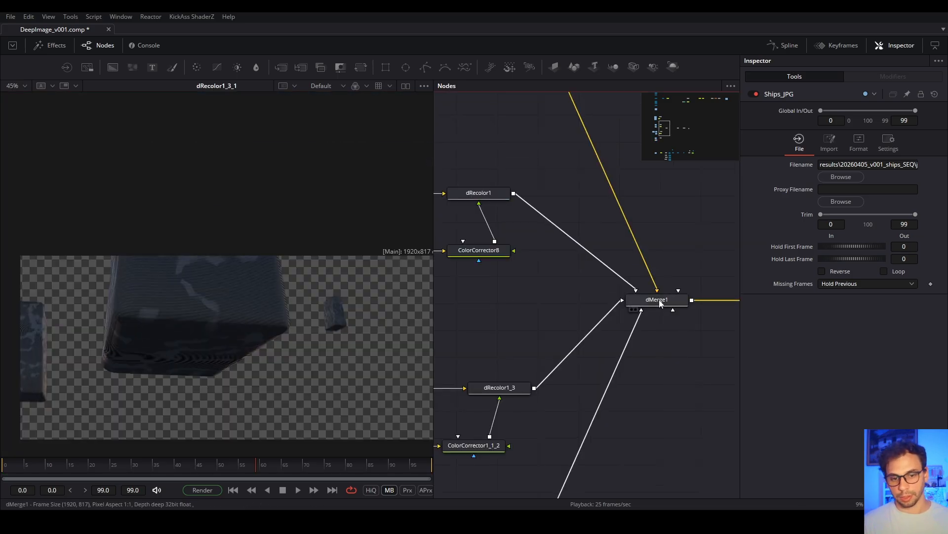
left_click(660, 303)
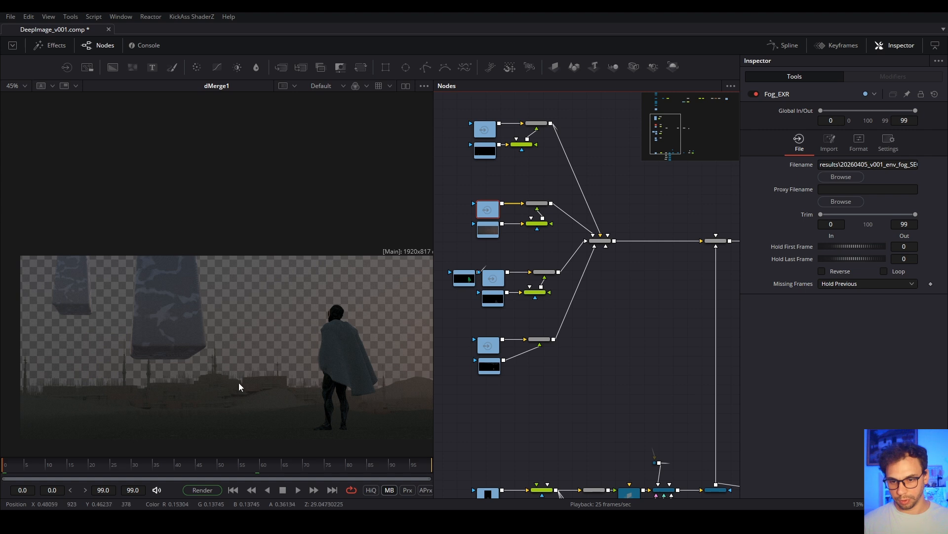
left_click(268, 387)
key("ctrl+f")
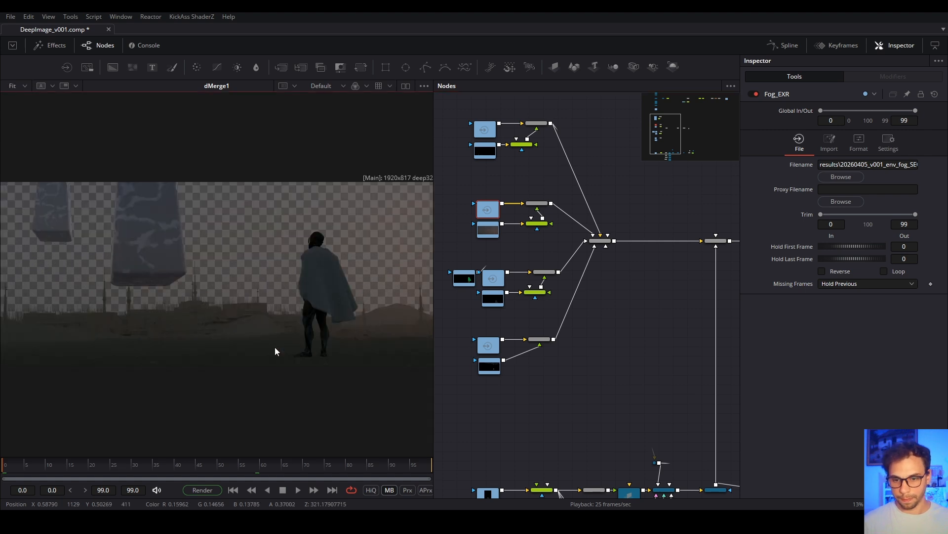
- Follow the dMerge1 output to dMerge1_1 and view the merge that adds the smoke and fires
left_click_drag(653, 382, 514, 399)
scroll(579, 259, "up", 3)
left_click(598, 267)
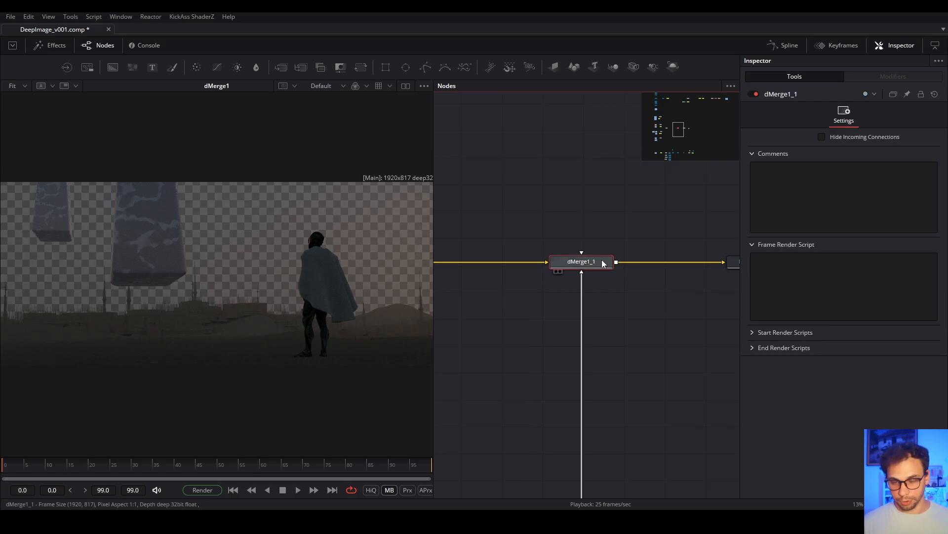
key("1")
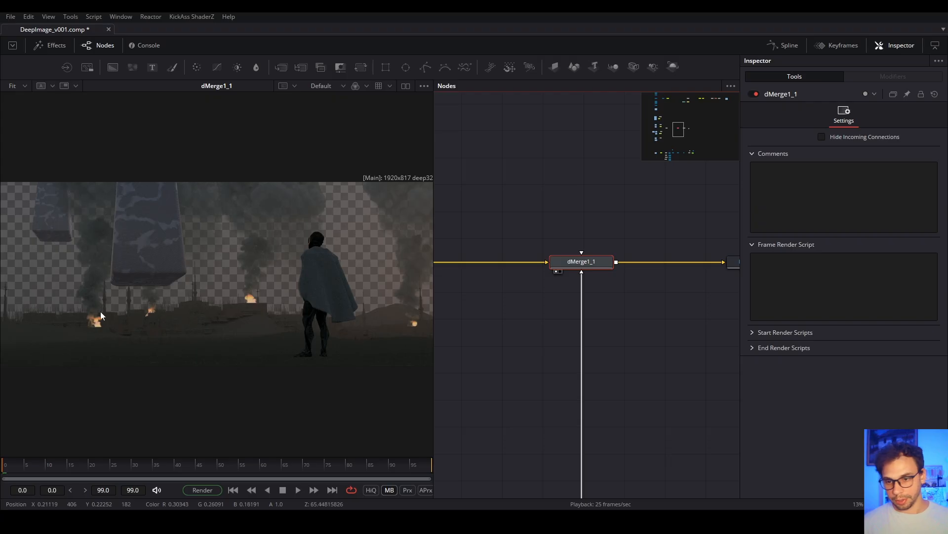
- Follow the second dMerge1_1 input back to its source and show Smoke_PNG in the viewer
scroll(574, 278, "down", 3)
left_click_drag(502, 405, 614, 185)
left_click_drag(461, 369, 621, 212)
left_click(523, 260)
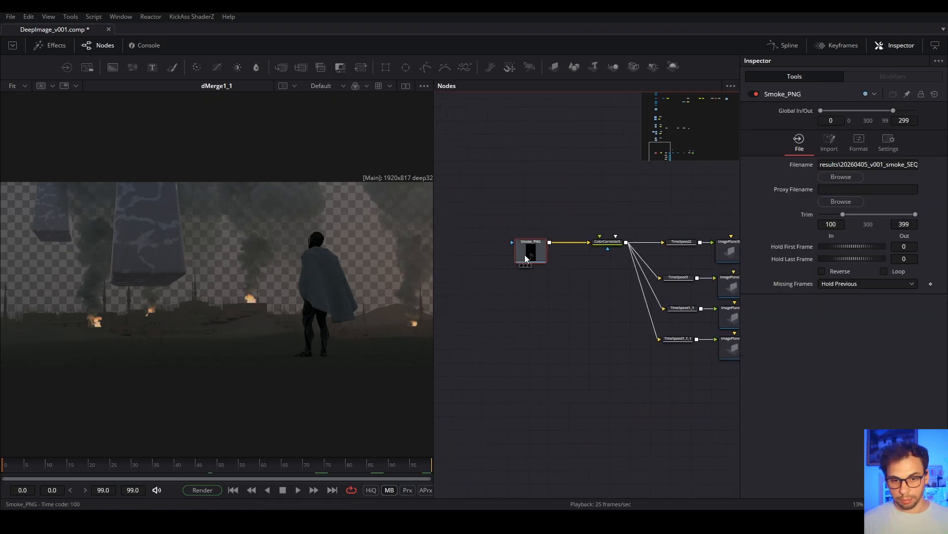
key("1")
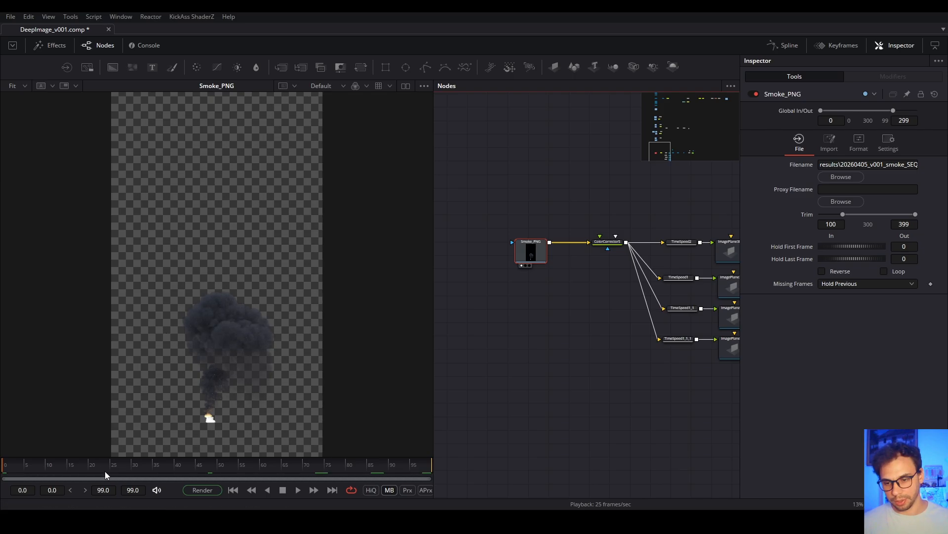
- Scrub and play the Smoke_PNG sequence, stopping near the end of the range
left_click_drag(117, 466, 242, 459)
key("space")
key("space")
key("space")
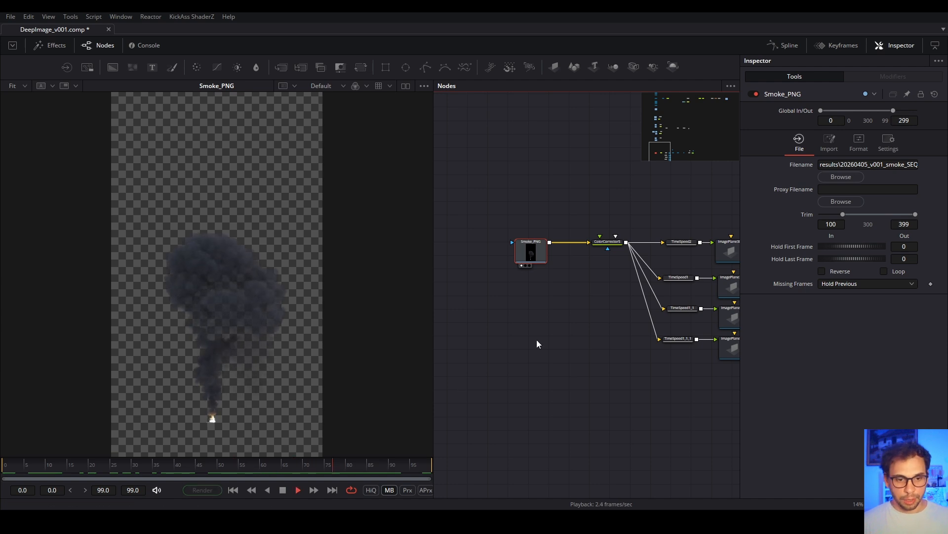
key("space")
- Move ColorCorrector5 closer to Smoke_PNG in the node tree and view the color-corrected smoke
left_click(611, 245)
left_click_drag(608, 246, 588, 246)
key("1")
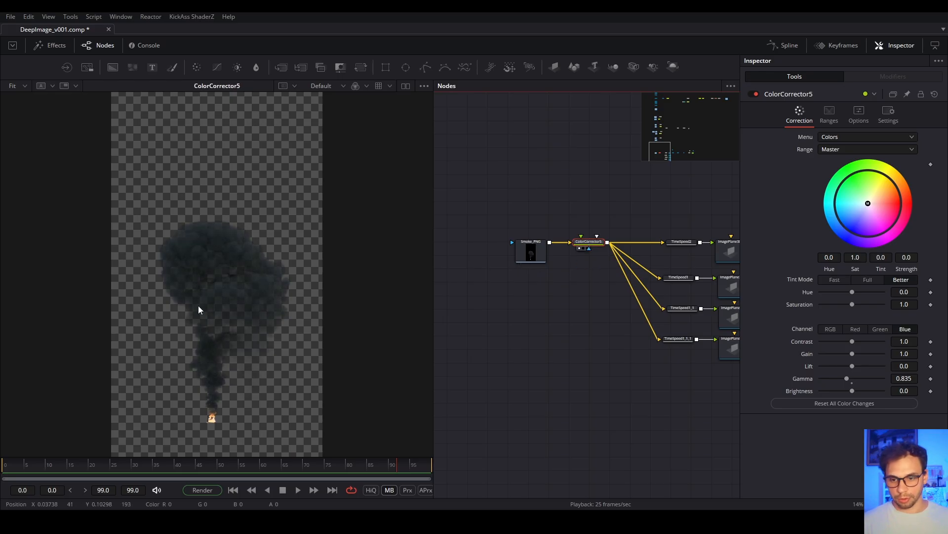
- Line up TimeSpeed1, TimeSpeed1_1 and TimeSpeed1_1_1 in a column below TimeSpeed2
left_click_drag(637, 399, 595, 204)
left_click(596, 262)
left_click(599, 456)
left_click(598, 310)
scroll(598, 310, "up", 4)
left_click(596, 214)
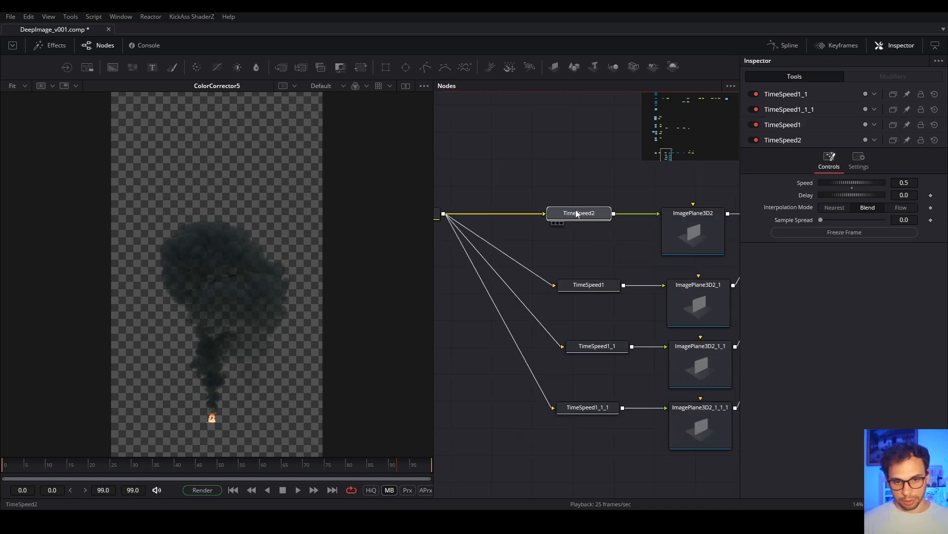
left_click_drag(592, 283, 582, 284)
left_click_drag(589, 347, 576, 349)
left_click_drag(590, 408, 583, 408)
- View TimeSpeed2, TimeSpeed1, TimeSpeed1_1 and TimeSpeed1_1_1 one after another to compare their time-offset smoke
left_click(585, 214)
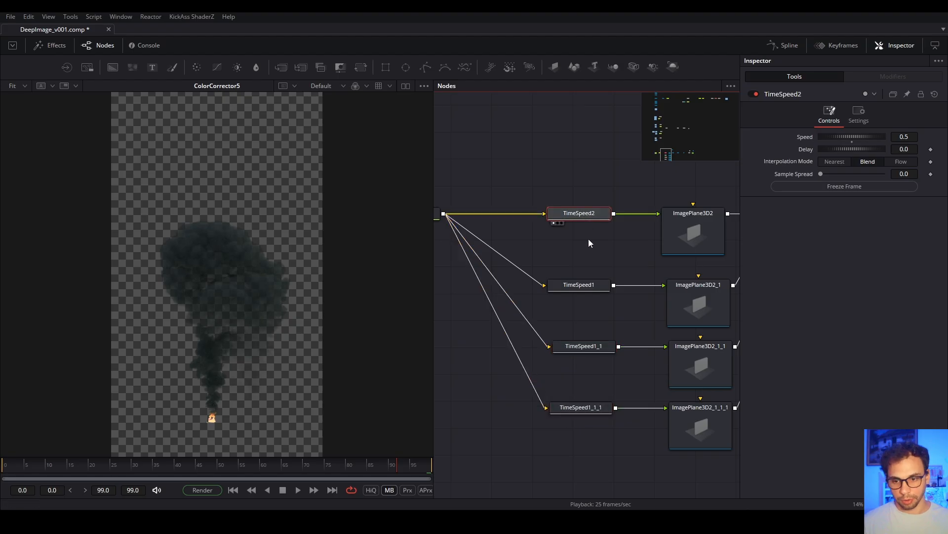
key("1")
left_click(579, 295)
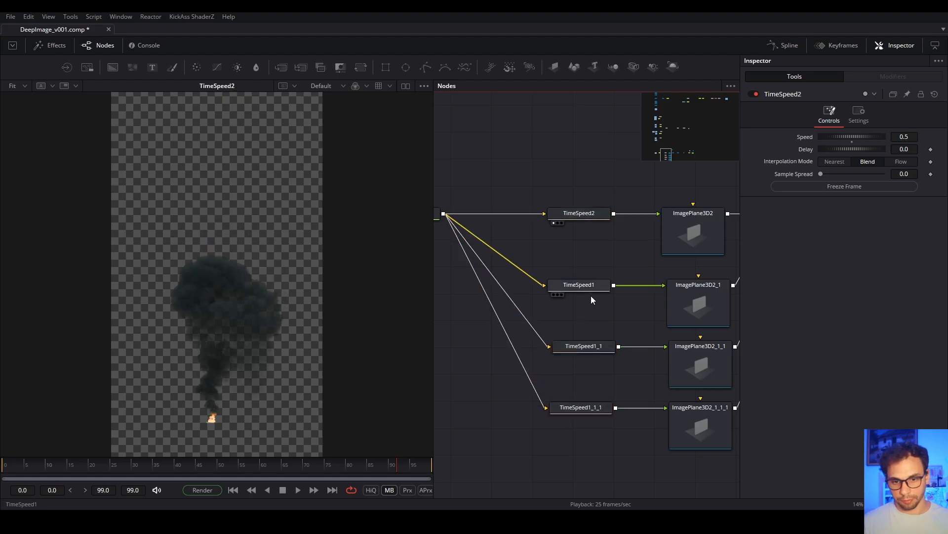
left_click(587, 287)
key("1")
left_click(589, 347)
key("1")
left_click(585, 408)
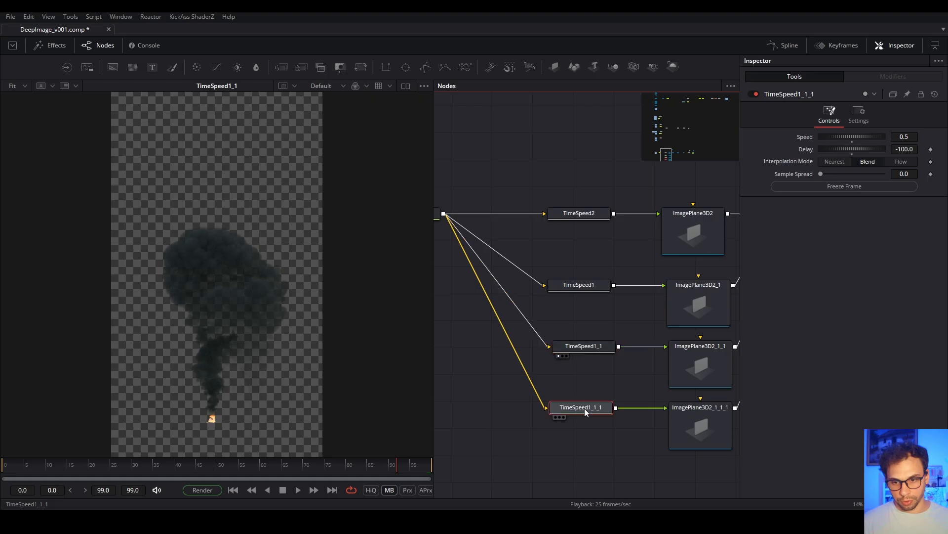
key("1")
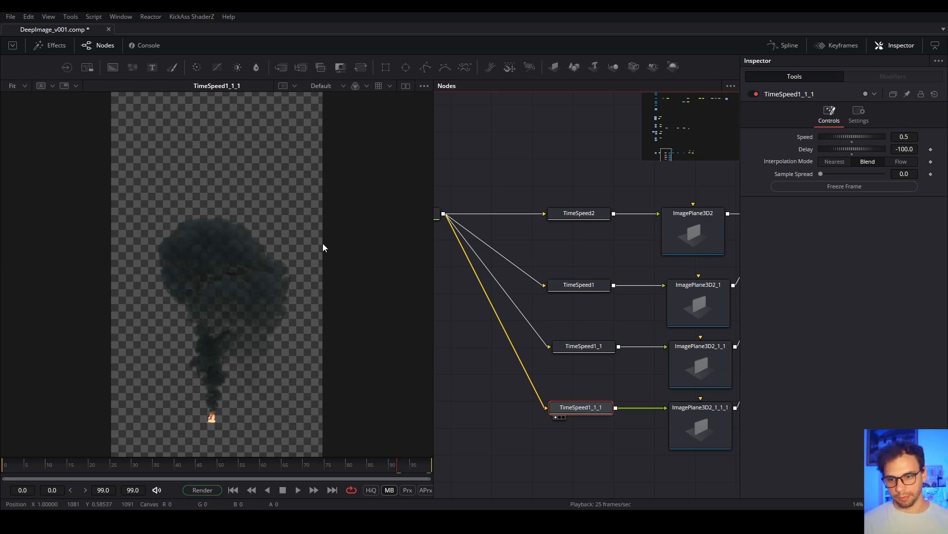
- Line ImagePlane3D2 up with the image planes below it and view its smoke card in 3D
left_click_drag(630, 268, 551, 273)
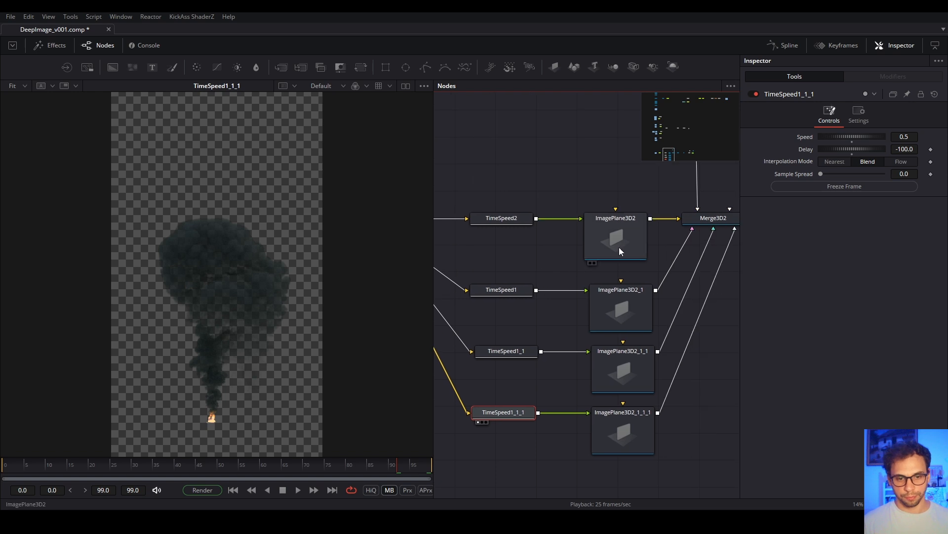
left_click_drag(619, 249, 626, 250)
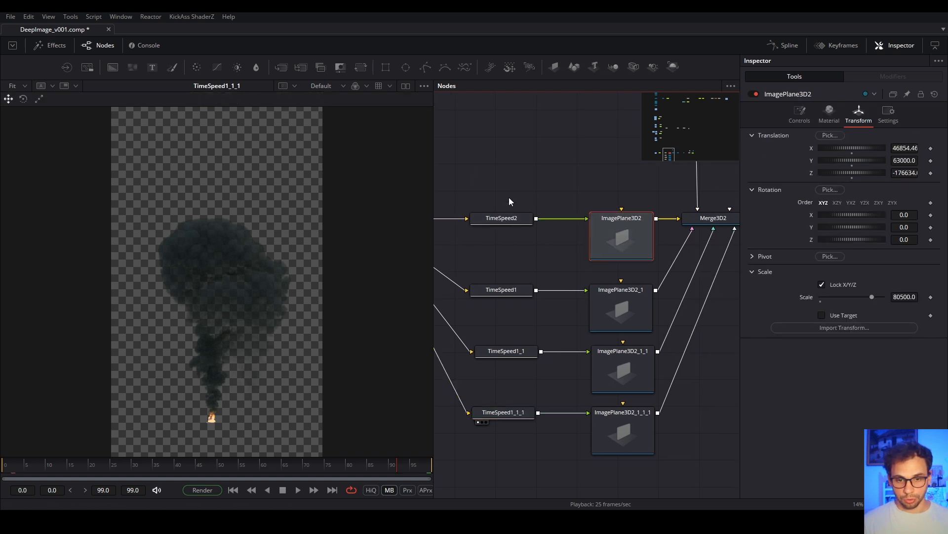
left_click_drag(511, 199, 505, 472)
left_click(610, 249)
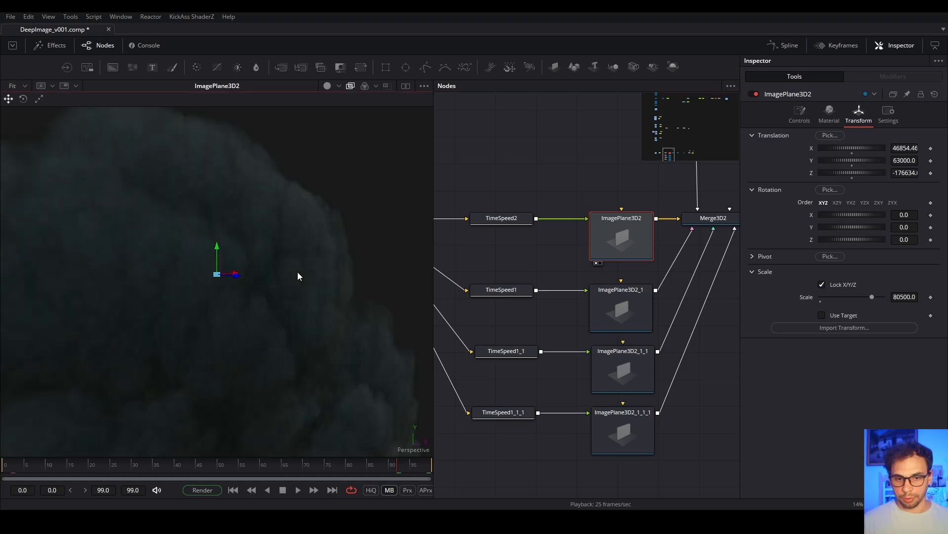
- Examine the ImagePlane3D2 smoke card from several distances and angles in the perspective view
scroll(290, 276, "down", 5)
left_click_drag(292, 332, 280, 313)
scroll(294, 298, "down", 3)
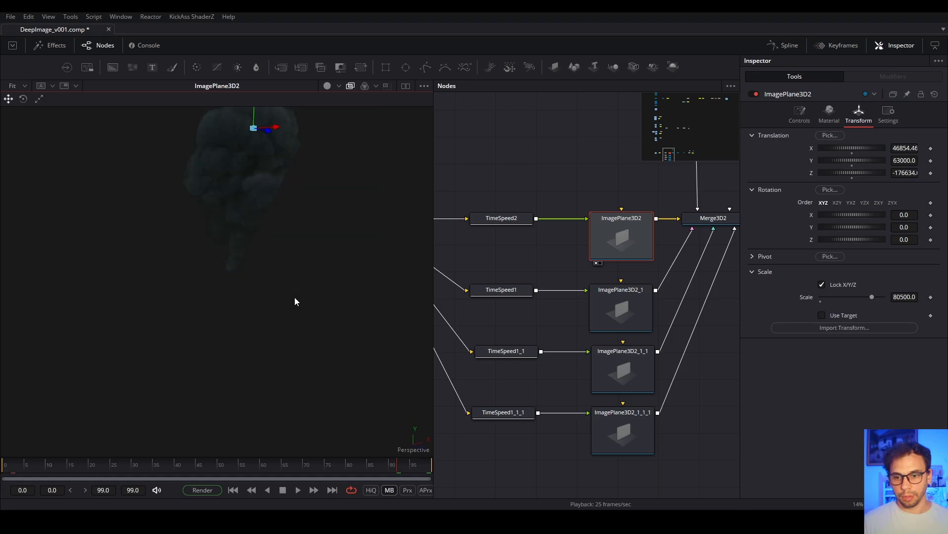
left_click_drag(291, 258, 313, 255)
scroll(280, 280, "up", 3)
scroll(271, 274, "down", 3)
mouse_move(255, 293)
left_mouse_down()
mouse_move(346, 295)
mouse_move(265, 295)
mouse_move(192, 267)
mouse_move(241, 280)
mouse_move(130, 302)
mouse_move(242, 312)
mouse_move(253, 255)
mouse_move(281, 339)
mouse_move(298, 263)
mouse_move(232, 290)
mouse_move(267, 291)
left_mouse_up()
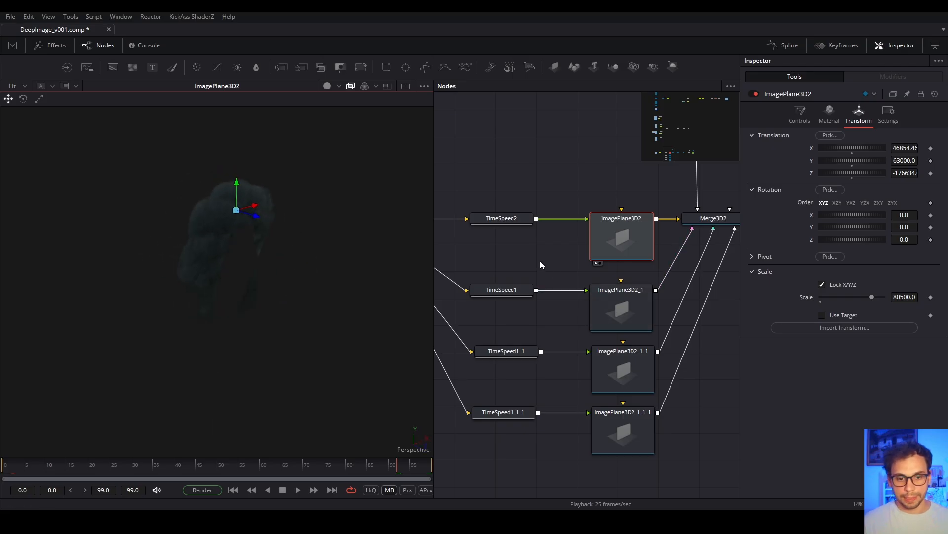
scroll(540, 260, "down", 3)
left_click_drag(641, 303, 627, 316)
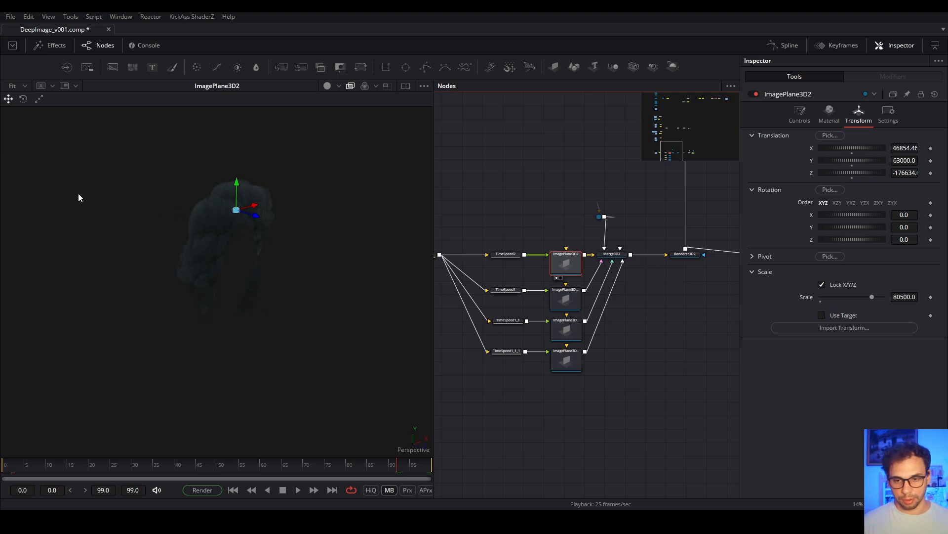
left_click_drag(328, 254, 295, 247)
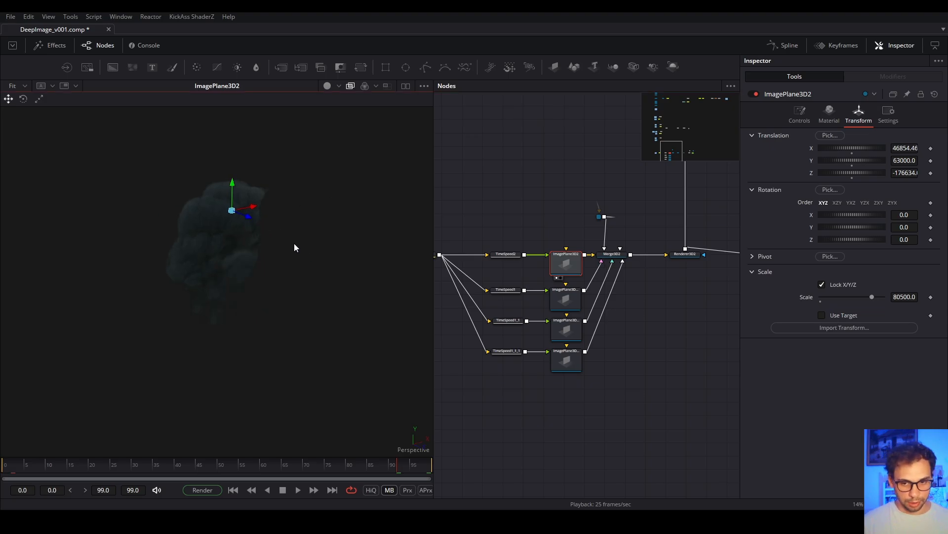
- Check the transforms of ImagePlane3D2_1 and ImagePlane3D2_1_1, and view all the smoke cards together through Merge3D2
left_click(566, 299)
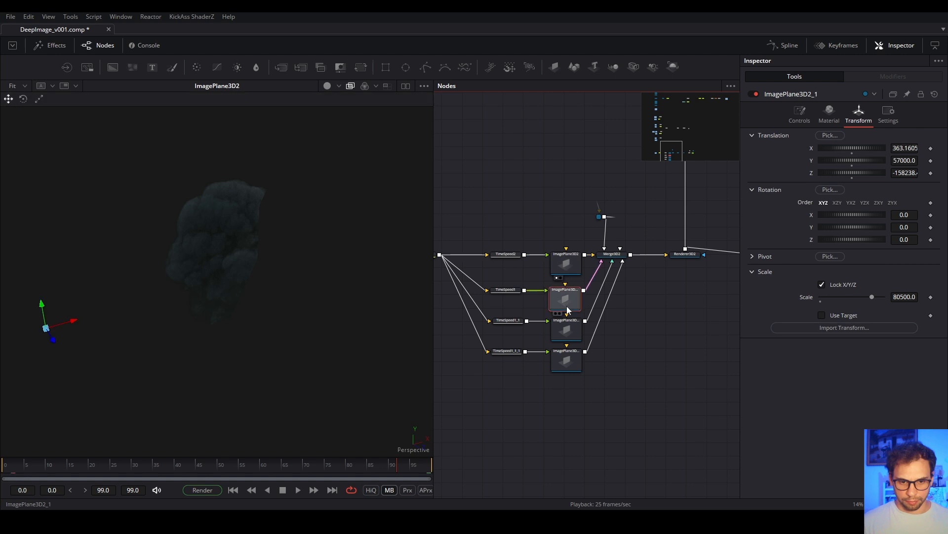
left_click(567, 330)
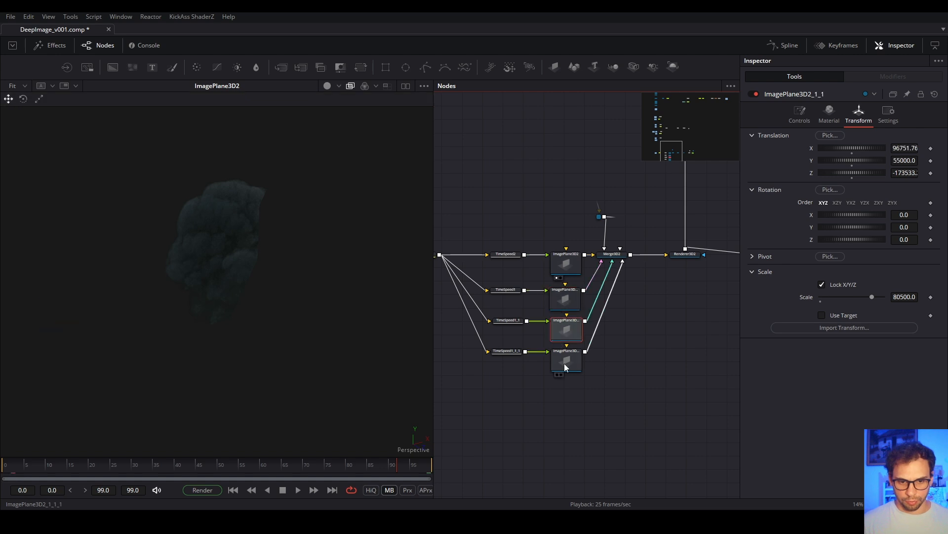
left_click(621, 256)
key("1")
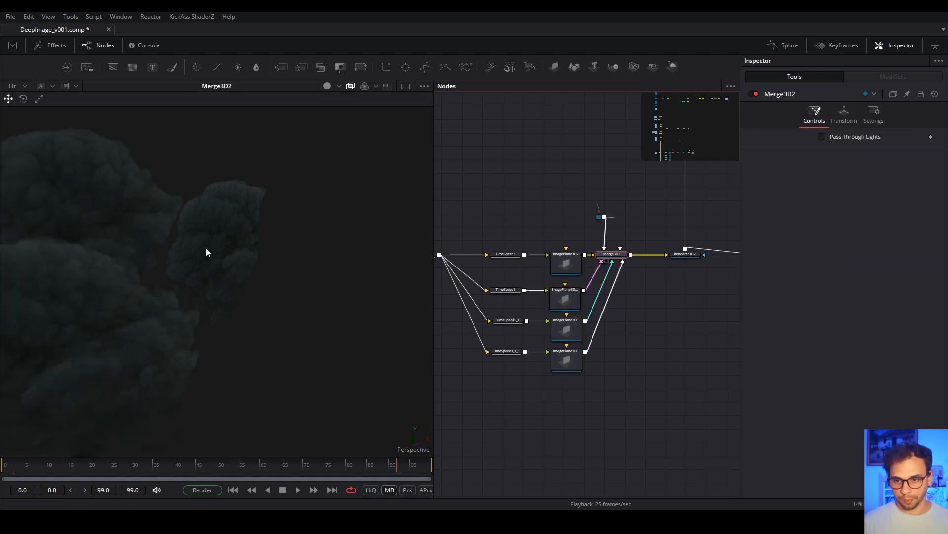
scroll(245, 245, "up", 3)
scroll(251, 246, "down", 2)
left_click_drag(243, 242, 282, 233)
left_click(253, 197)
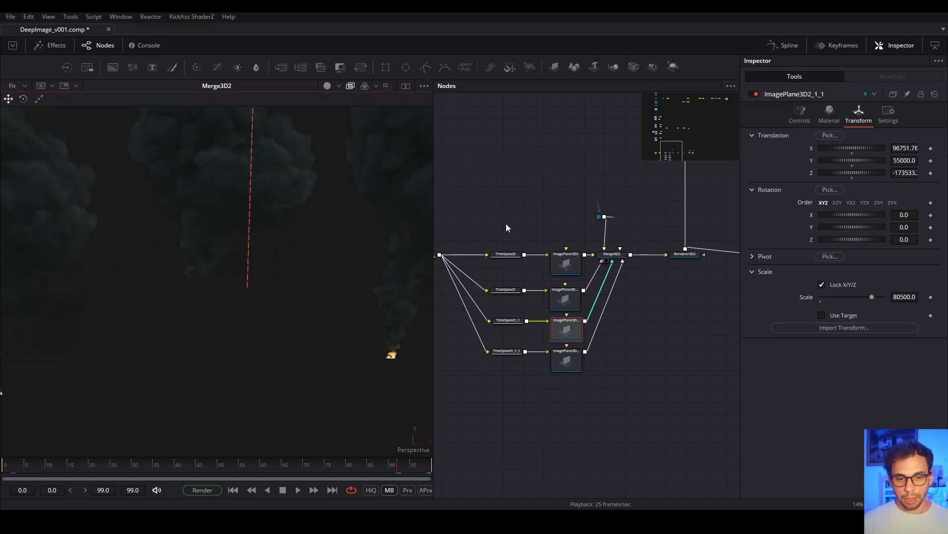
- Trace PipeRouter2's hidden input up to Transform3D5 and back down to the smoke branch
left_click(600, 217)
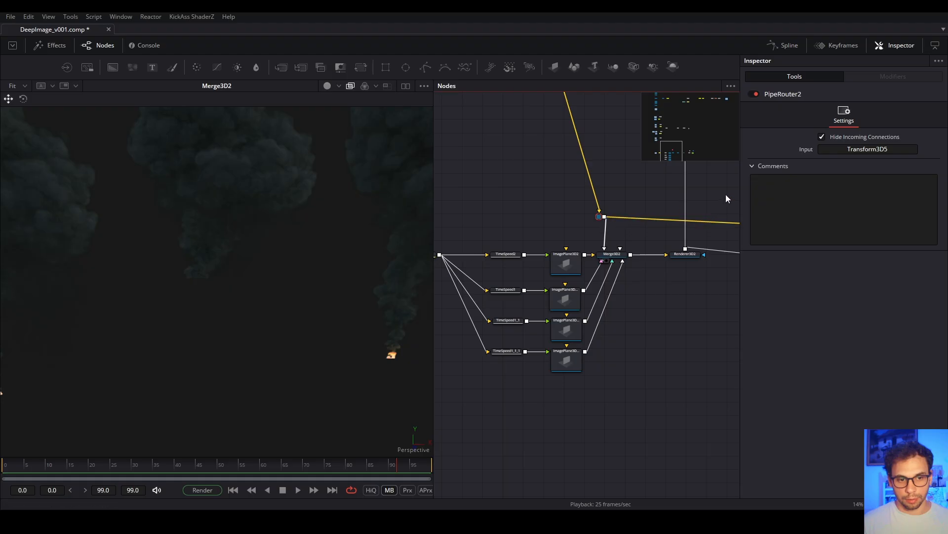
scroll(621, 199, "down", 2)
left_click_drag(621, 199, 622, 318)
scroll(622, 318, "down", 3)
left_click_drag(581, 183, 589, 312)
scroll(561, 191, "up", 5)
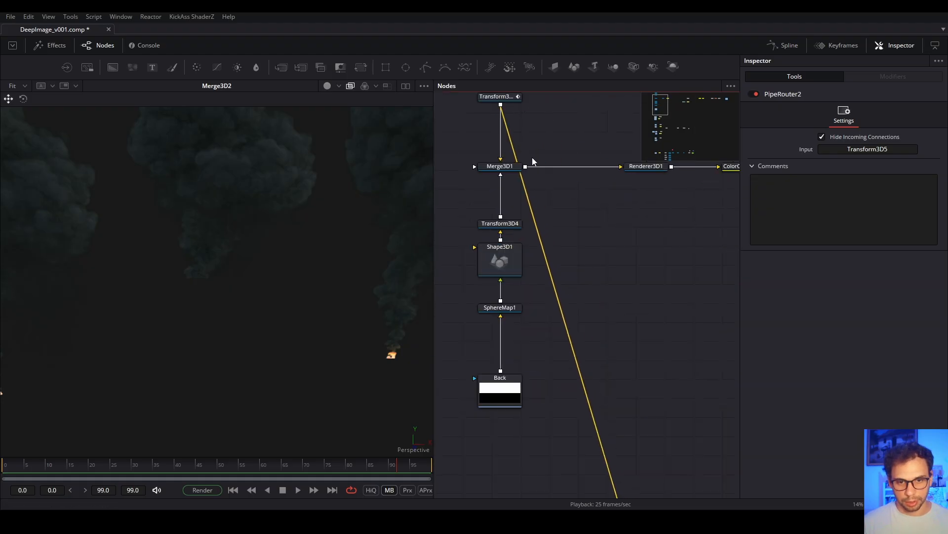
scroll(521, 141, "down", 4)
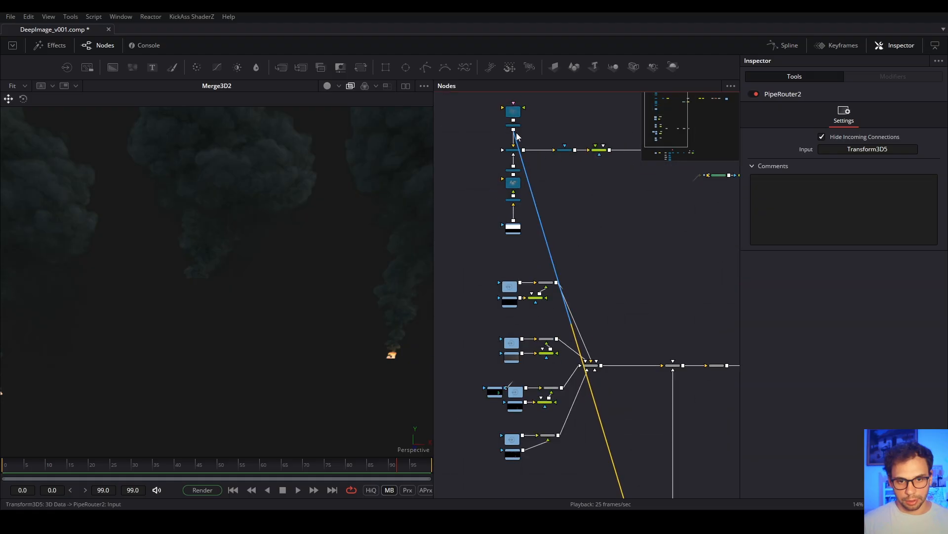
left_click_drag(599, 432, 556, 209)
scroll(575, 290, "up", 3)
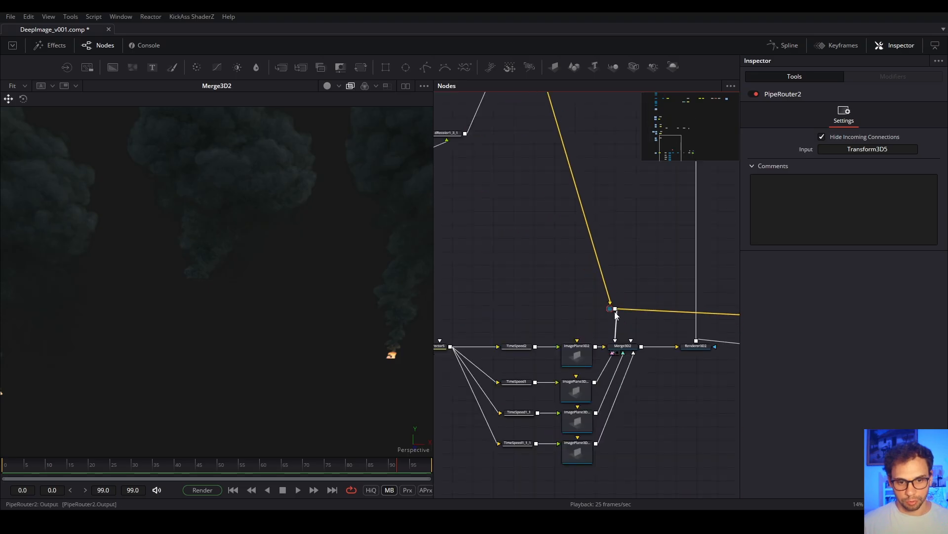
- Select Merge3D2 and examine the ImagePlane3D2 card among the merged smoke cards
left_click(625, 348)
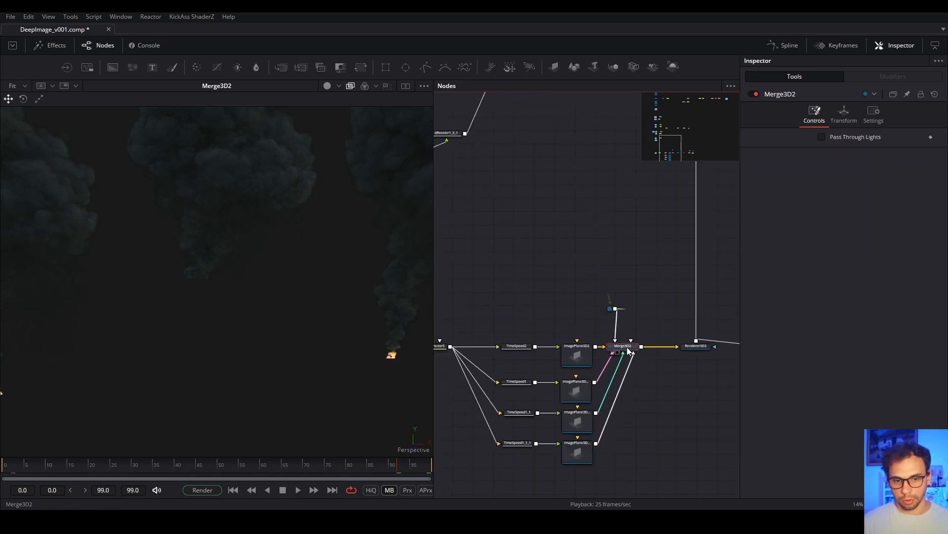
left_click(218, 267)
left_click_drag(218, 267, 218, 309)
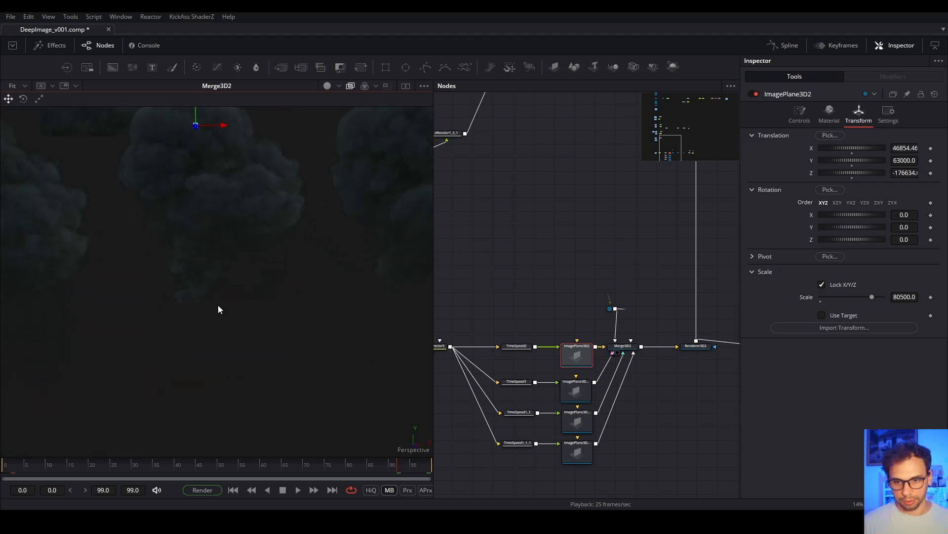
- View Renderer3D2 and scrub and play the rendered smoke, stopping near the start of the range
left_click_drag(653, 311, 503, 258)
left_click(588, 341)
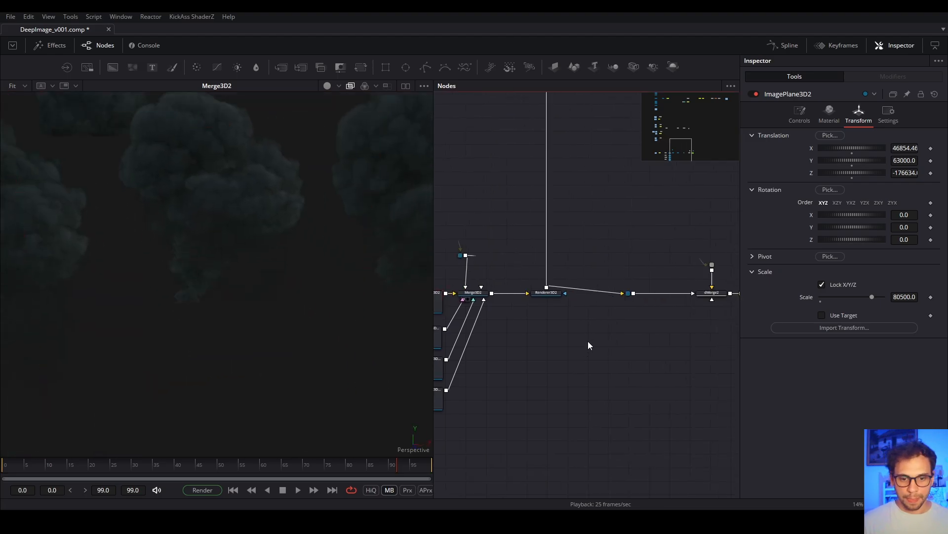
left_click(546, 292)
key("1")
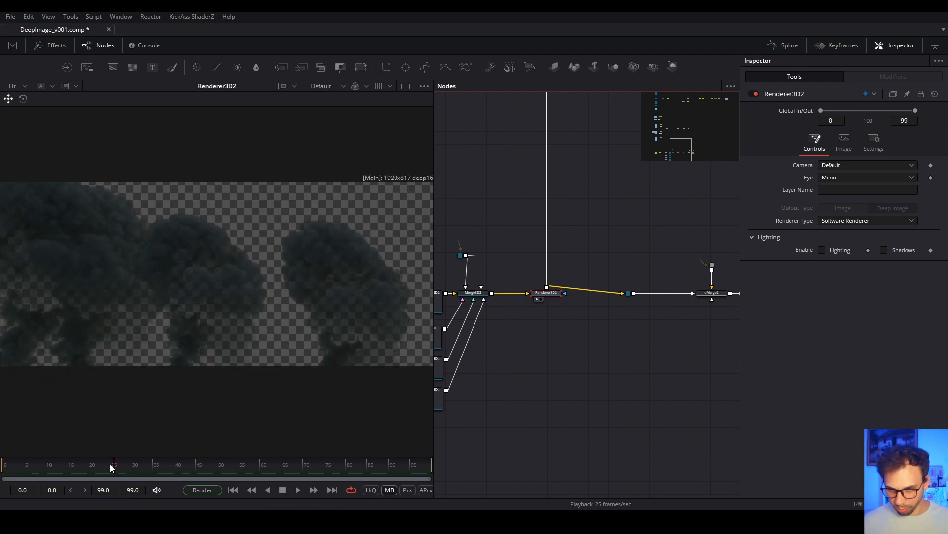
left_click_drag(110, 464, 14, 465)
key("space")
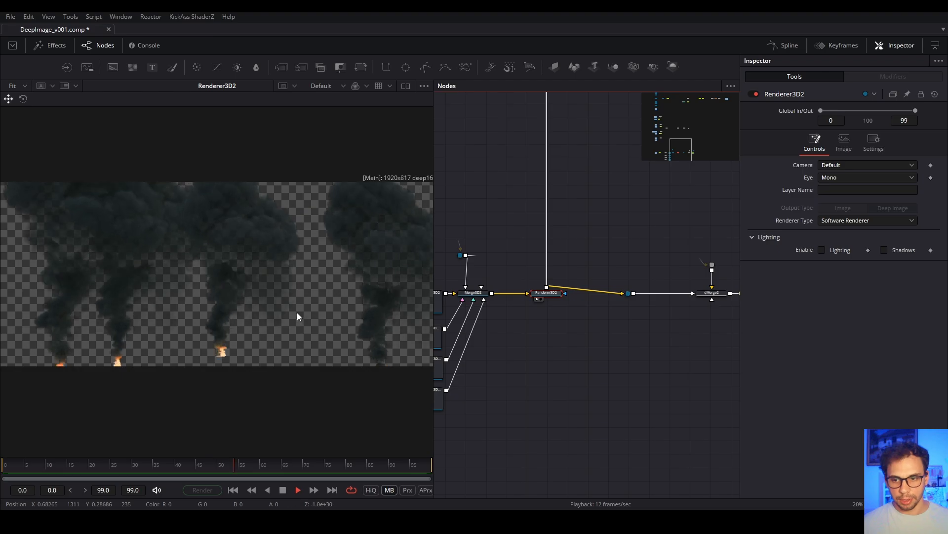
key("space")
left_click_drag(143, 463, 41, 464)
- Follow the output of Renderer3D2 through its pipe router to dMerge2 and DeepToPoints1
left_click(652, 373)
left_click_drag(727, 324, 624, 345)
scroll(633, 311, "up", 3)
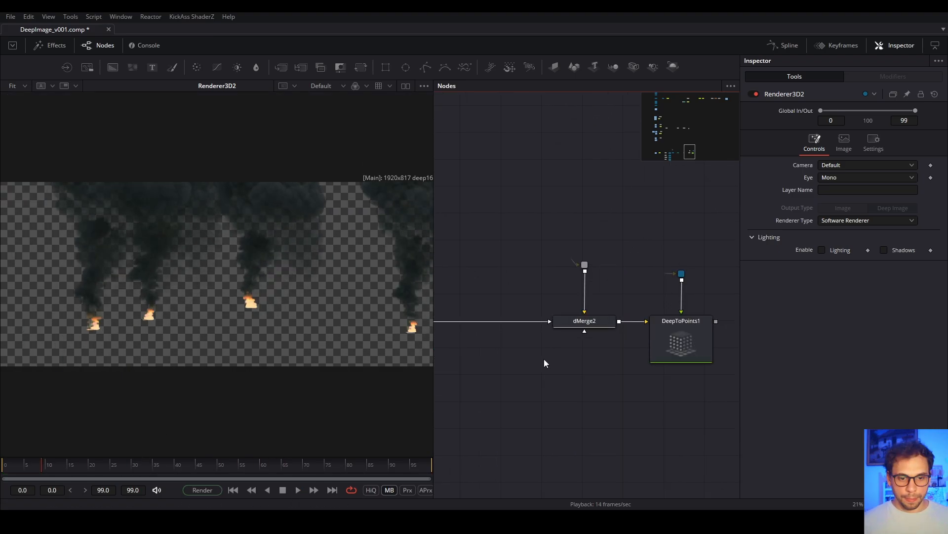
left_click_drag(544, 358, 595, 348)
scroll(486, 372, "down", 2)
left_click_drag(507, 370, 576, 368)
left_click_drag(465, 384, 561, 365)
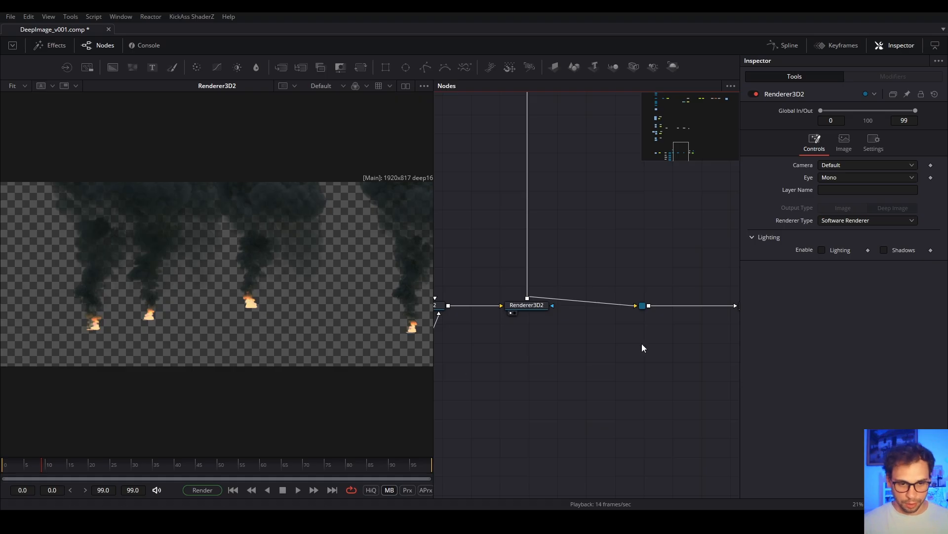
left_click_drag(672, 322, 614, 327)
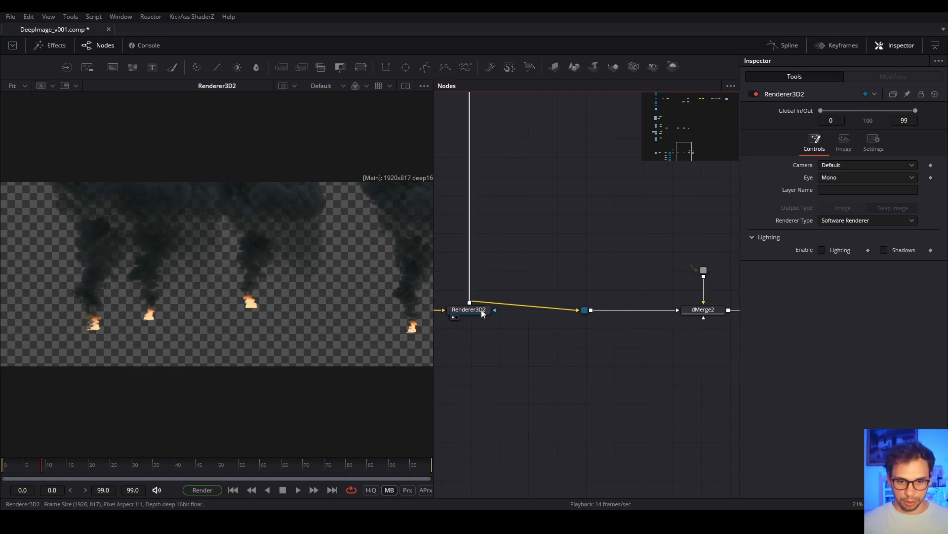
- Select dMerge2 and return to Renderer3D2 to check the renderer's output type setting
left_click_drag(665, 328, 600, 330)
left_click_drag(518, 337, 662, 353)
left_click(673, 314)
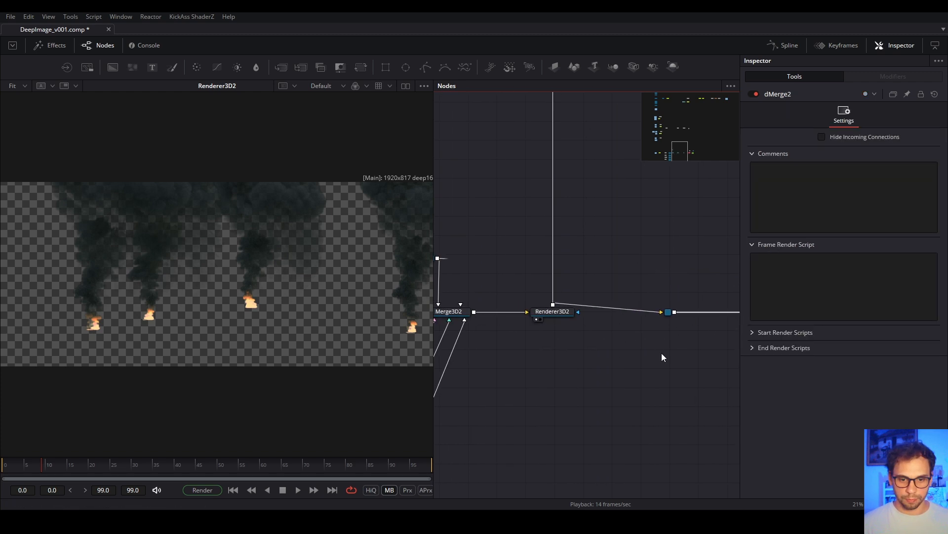
left_click(549, 314)
left_click_drag(720, 250, 593, 246)
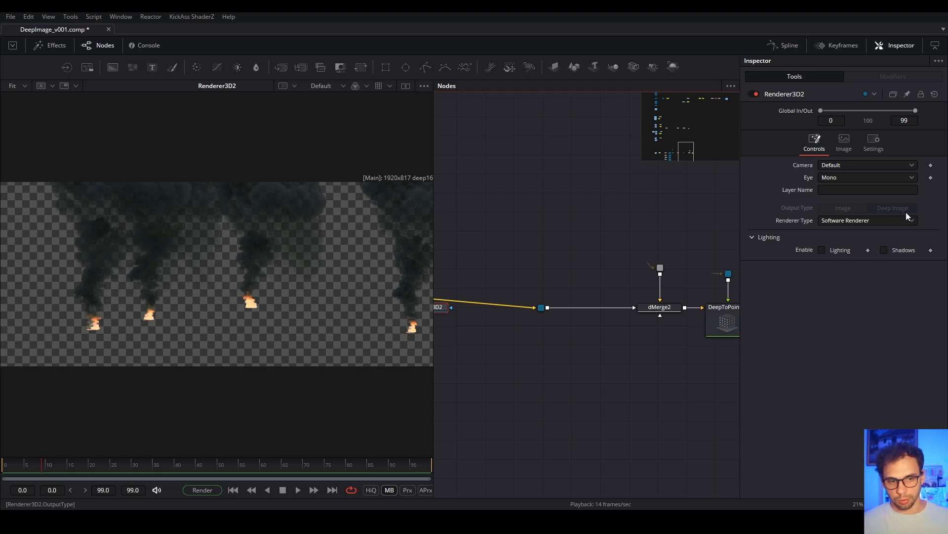
- Trace dMerge2's input through PipeRouter3 back to the environment branch and view Environment_JPG
left_click_drag(649, 360, 532, 361)
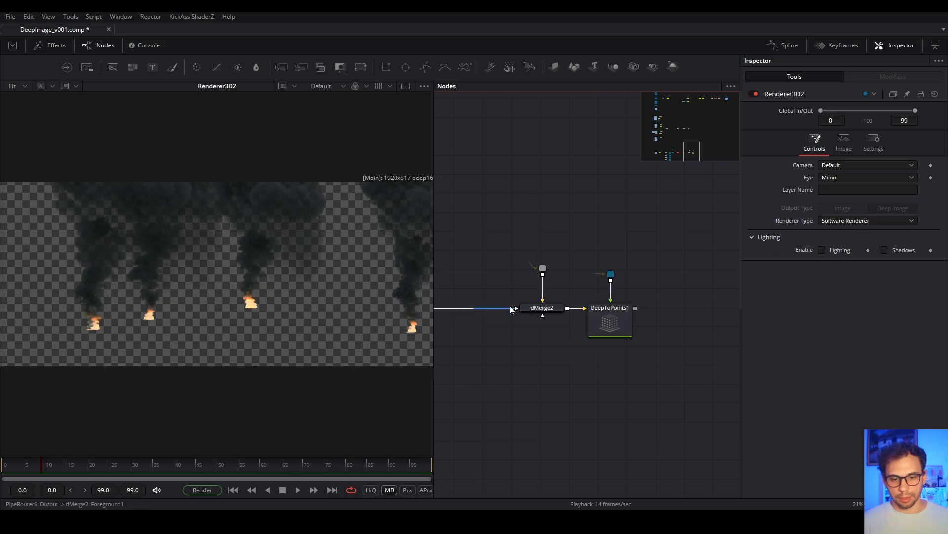
left_click(550, 310)
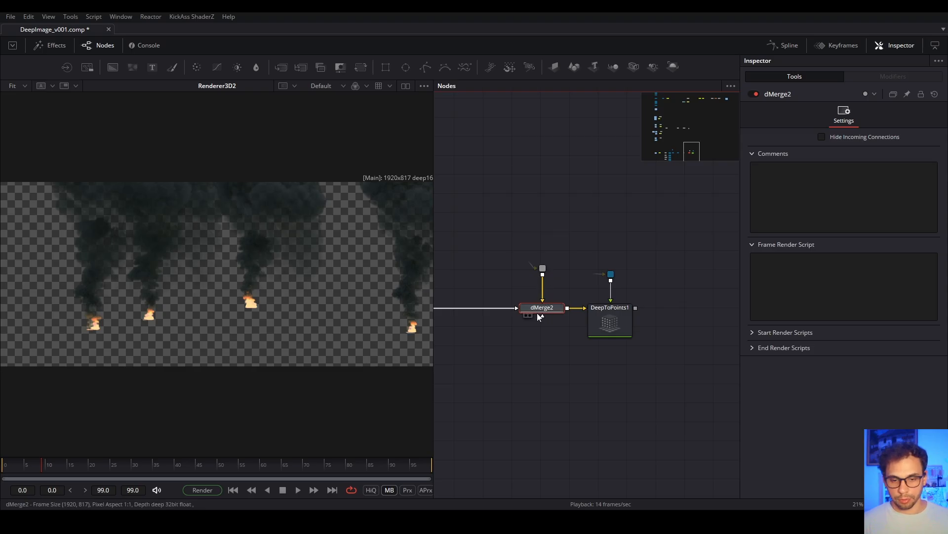
left_click(543, 268)
scroll(590, 325, "down", 5)
left_click_drag(545, 240, 630, 318)
scroll(508, 212, "up", 5)
left_click_drag(508, 221, 566, 221)
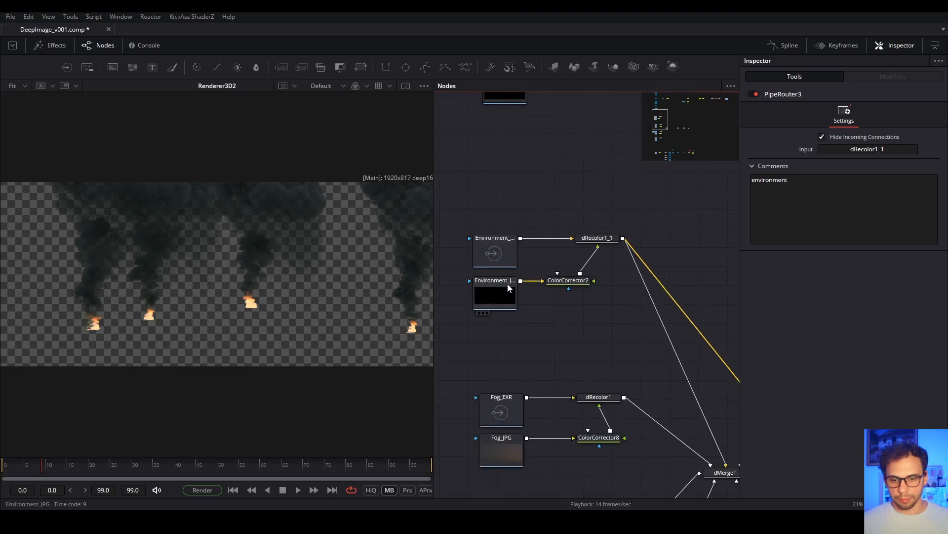
left_click(504, 284)
key("1")
- Return to dMerge2 and view the smoke deep-merged with the environment
scroll(547, 210, "down", 5)
left_click_drag(596, 295, 563, 186)
left_click_drag(668, 350, 599, 281)
left_click_drag(717, 356, 588, 277)
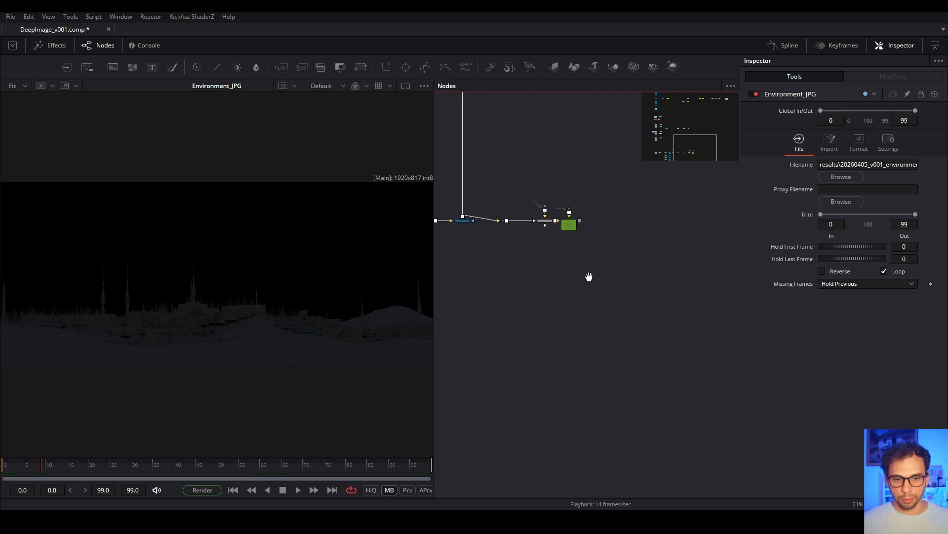
scroll(514, 206, "up", 5)
left_click(597, 249)
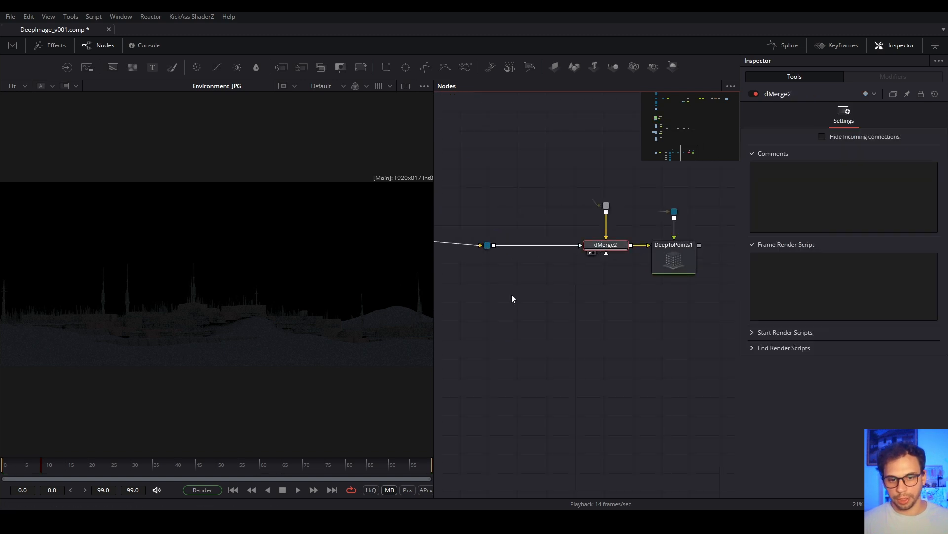
key("1")
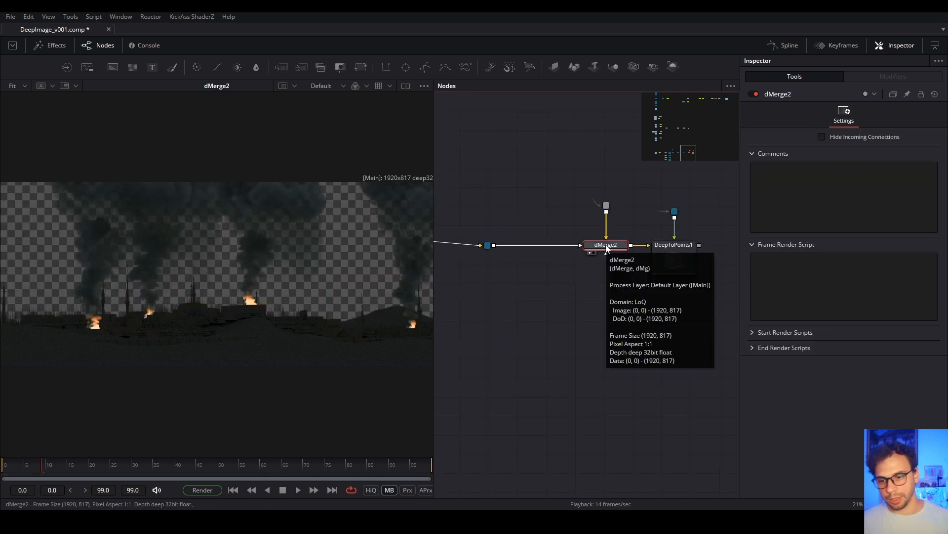
- Split the viewer into two views, enlarge the dMerge2 view and examine the fire at the building up close
left_click(406, 86)
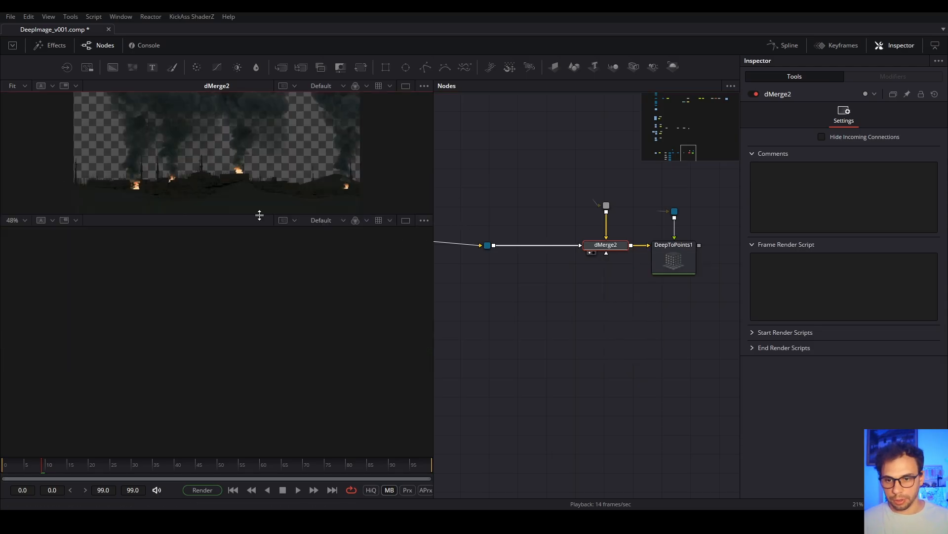
left_click_drag(261, 214, 256, 268)
scroll(255, 215, "up", 2)
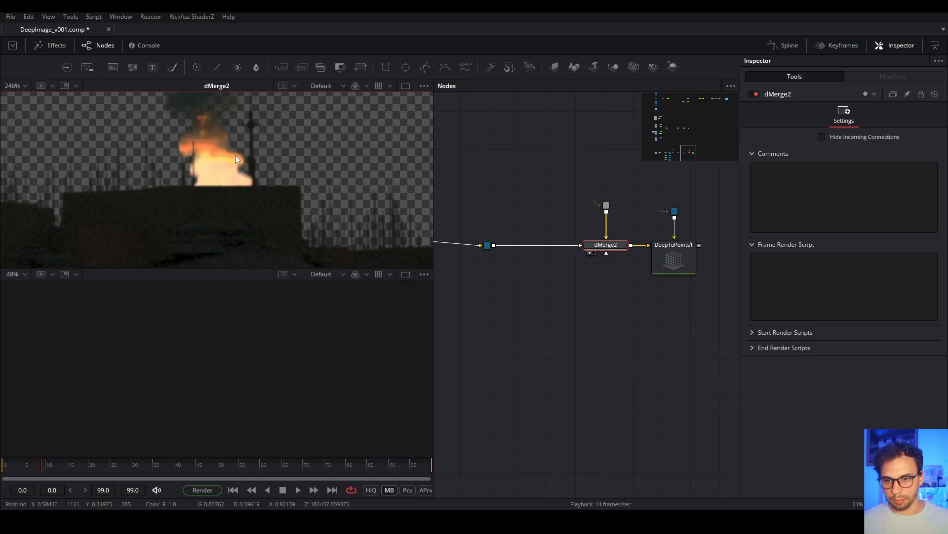
scroll(242, 217, "down", 6)
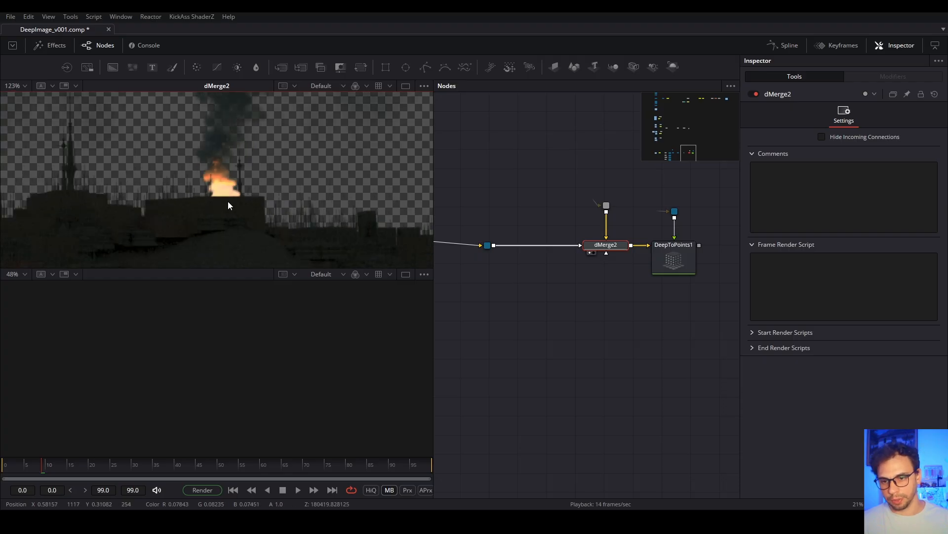
scroll(276, 218, "down", 3)
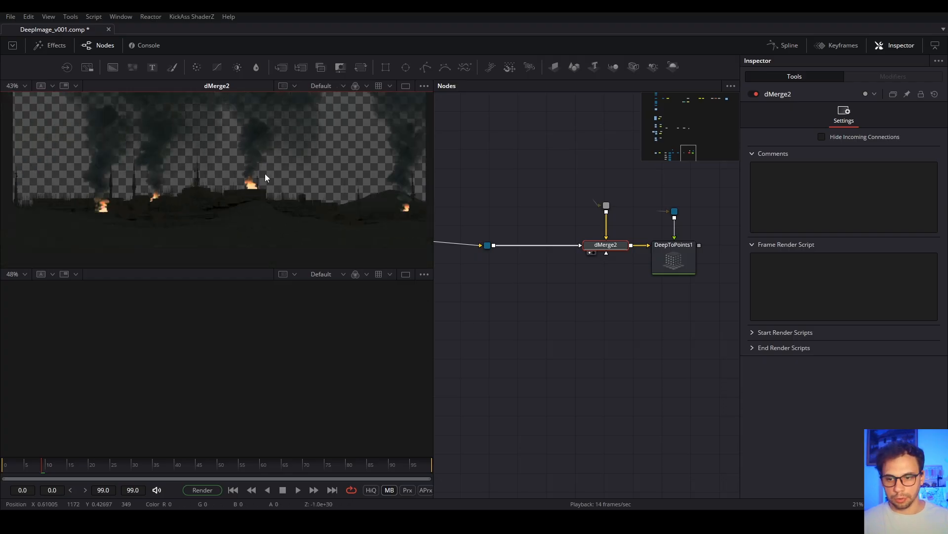
- Trace back to Merge3D2, which gathers the smoke cards, and view it in the second viewer
scroll(627, 302, "down", 4)
scroll(551, 283, "up", 5)
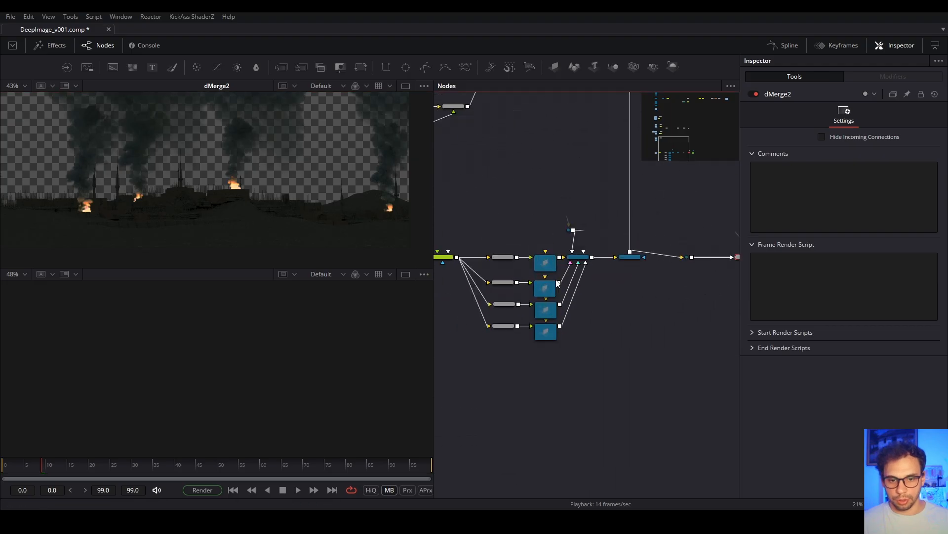
left_click(587, 242)
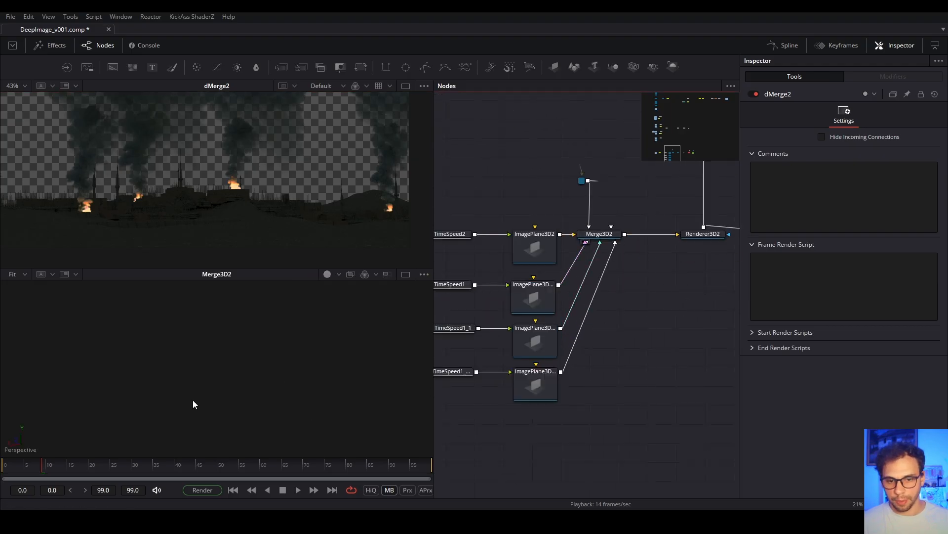
scroll(581, 333, "down", 3)
left_click(166, 435)
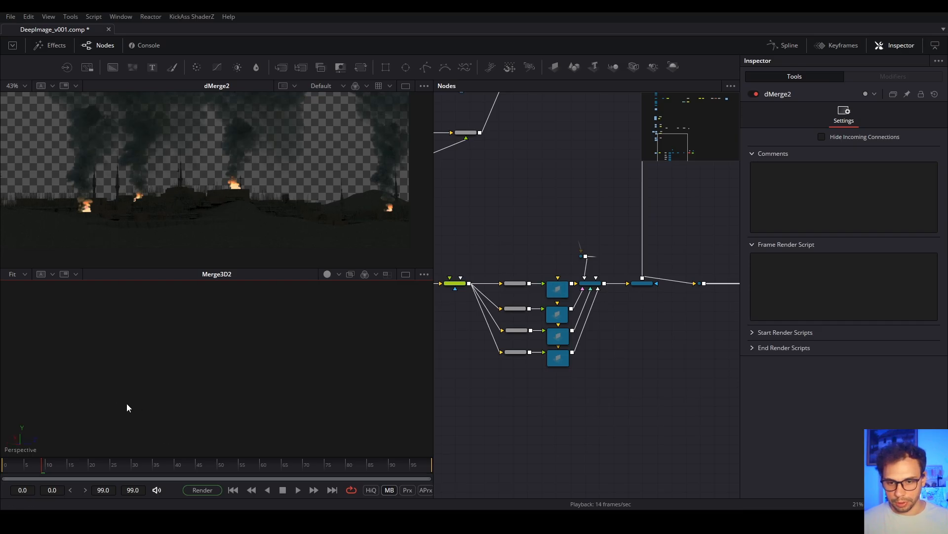
- Select DeepToPoints1 after dMerge2, show it in the second viewer and examine the merged smoke and environment as a point cloud
left_click_drag(674, 378, 468, 413)
scroll(570, 327, "up", 3)
left_click_drag(553, 245, 503, 341)
left_click_drag(549, 306, 528, 305)
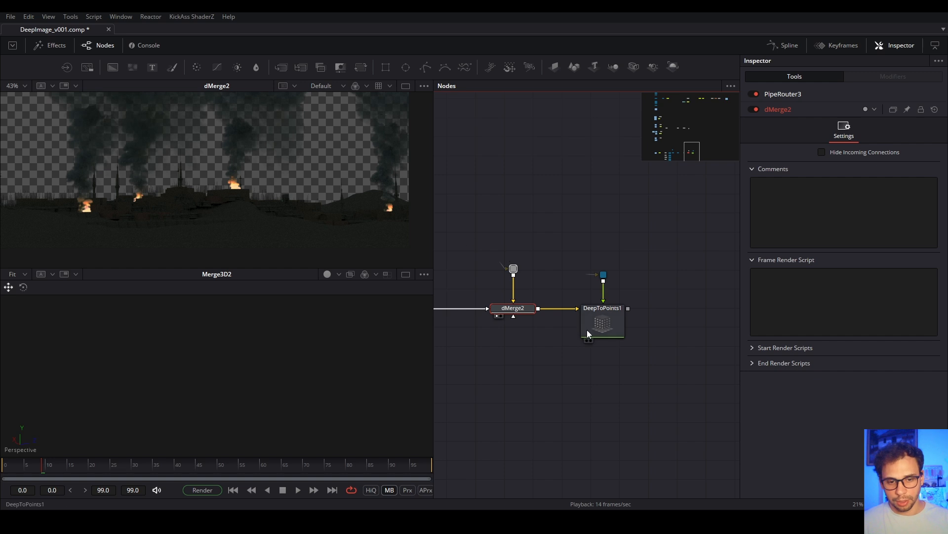
left_click(617, 326)
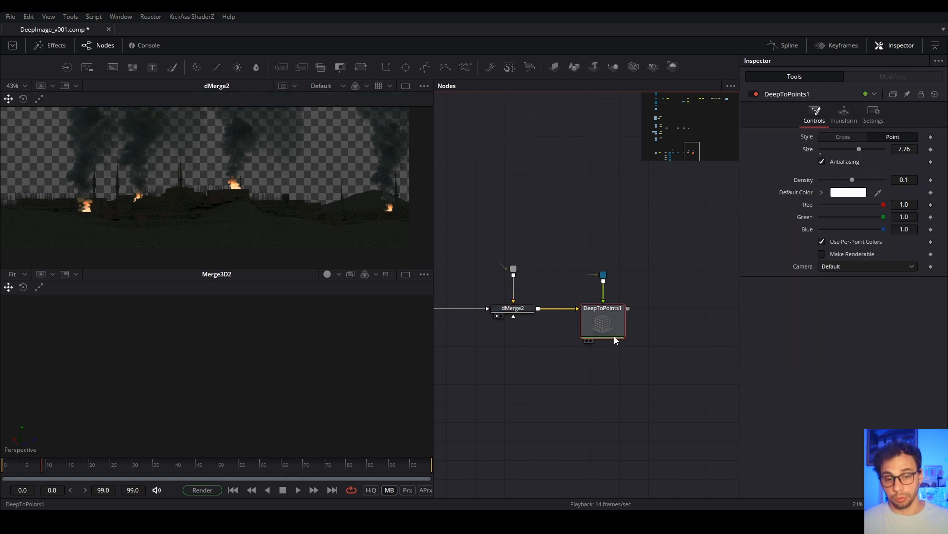
left_click_drag(598, 319, 130, 381)
scroll(311, 388, "down", 8)
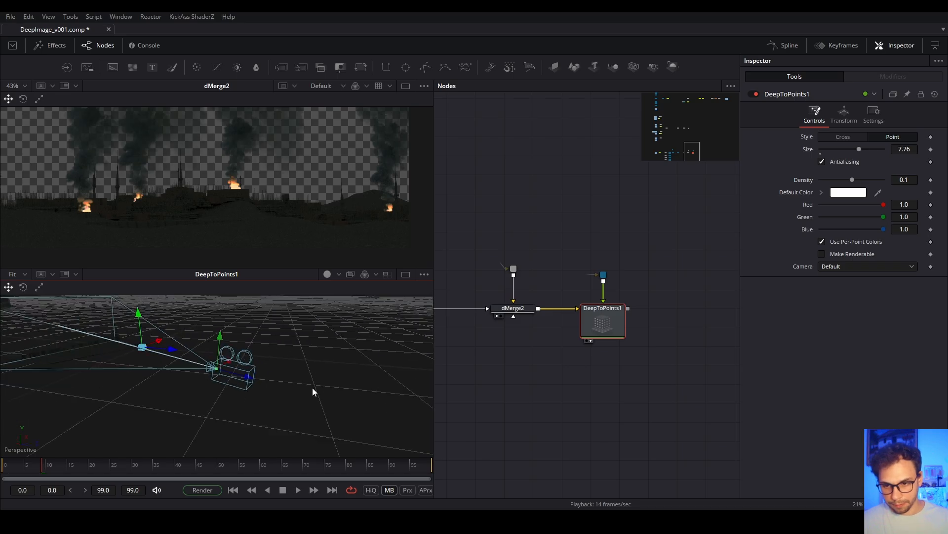
scroll(308, 389, "down", 8)
left_click_drag(306, 390, 380, 405)
left_click_drag(255, 405, 370, 432)
scroll(163, 367, "up", 3)
left_click_drag(286, 366, 217, 331)
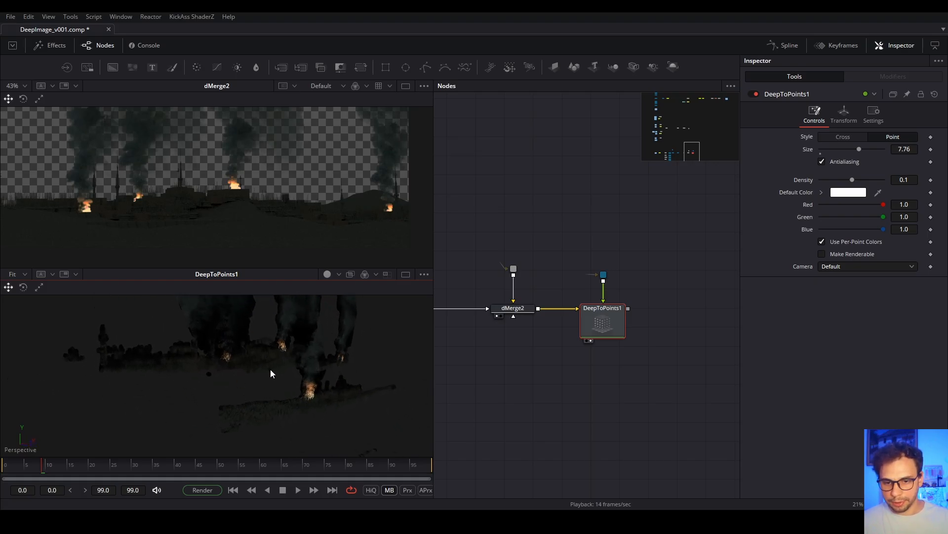
- Go back to the smoke branch, select its four ImagePlane3D2 cards together and return to dMerge2 and DeepToPoints1
left_click_drag(570, 405, 671, 397)
scroll(583, 395, "down", 6)
left_click_drag(490, 413, 527, 391)
scroll(524, 388, "up", 3)
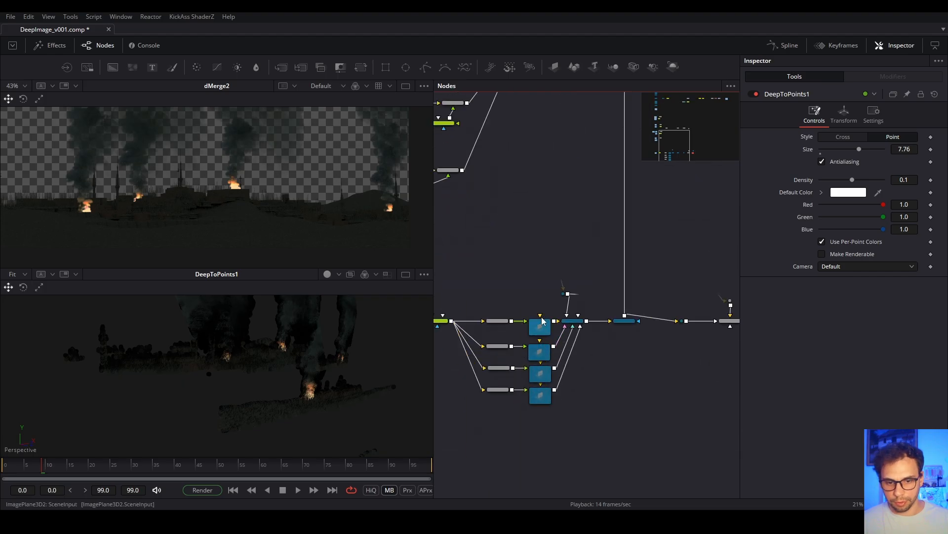
left_click_drag(525, 305, 542, 399)
left_click_drag(737, 348, 591, 361)
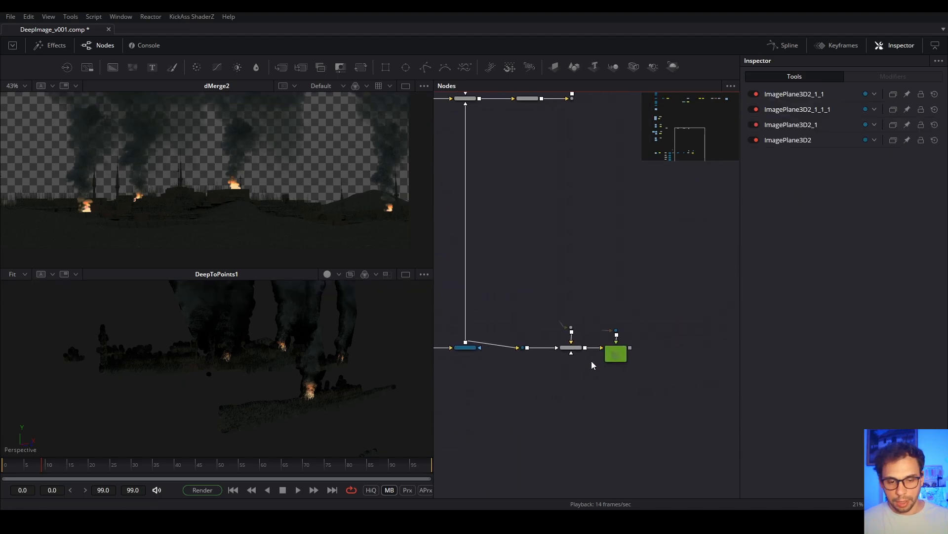
- Inspect the DeepToPoints1 point cloud from several angles to compare the depth of the smoke cards and buildings
scroll(589, 343, "up", 4)
left_click_drag(286, 376, 312, 306)
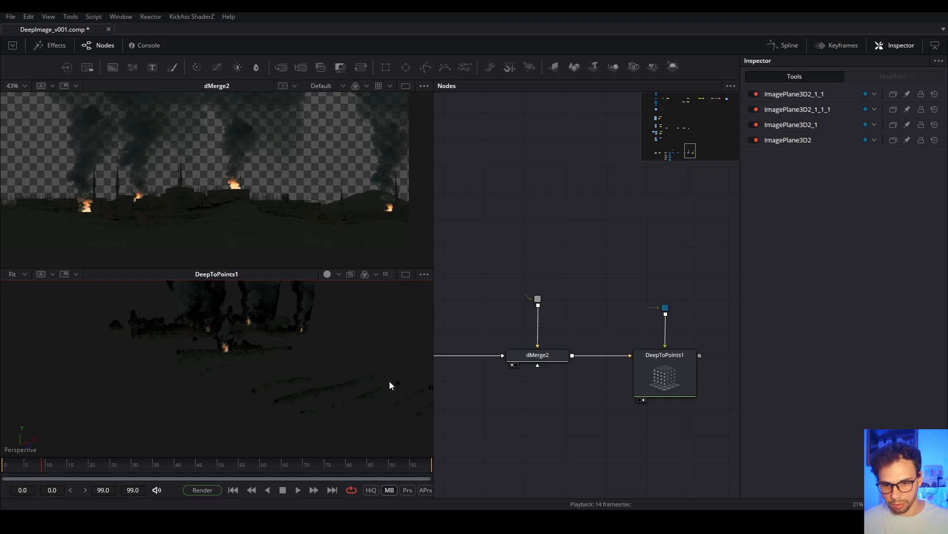
left_click_drag(272, 388, 354, 389)
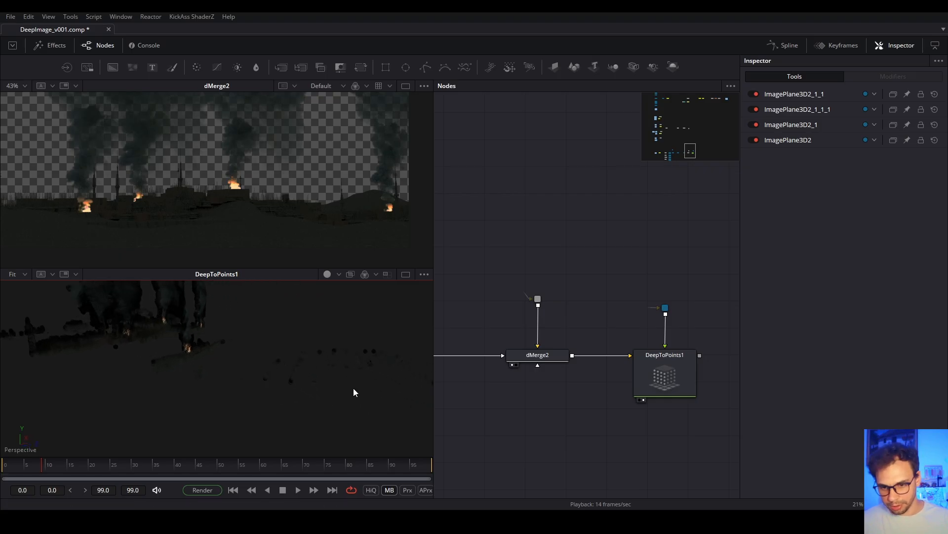
left_click_drag(243, 366, 374, 391)
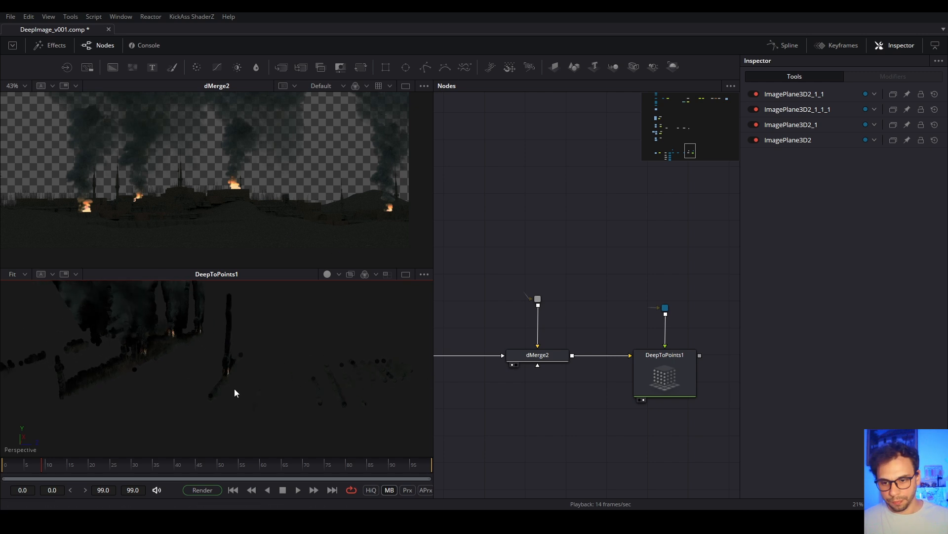
left_click_drag(268, 391, 239, 375)
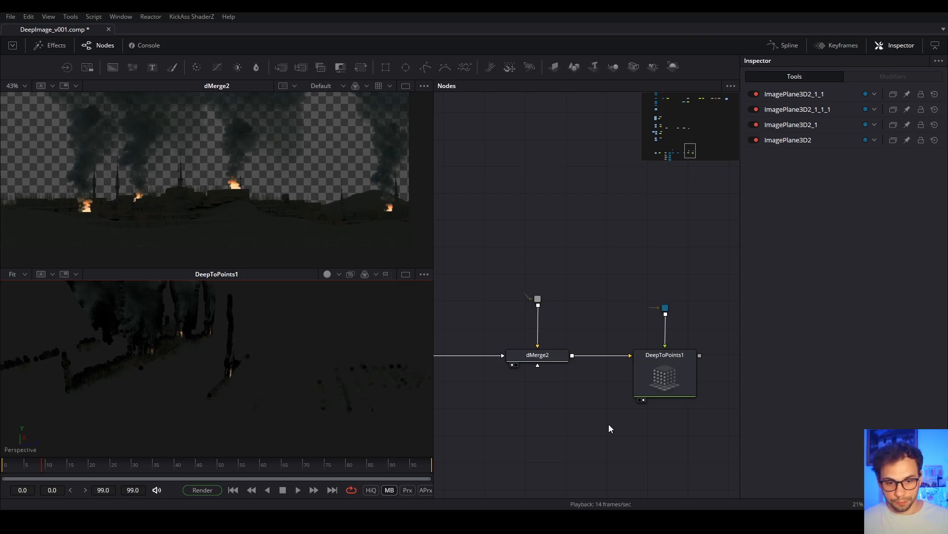
- Open DeepToPoints1's transform settings, reset its scale to 1.0 and check the point cloud at that scale
left_click(662, 379)
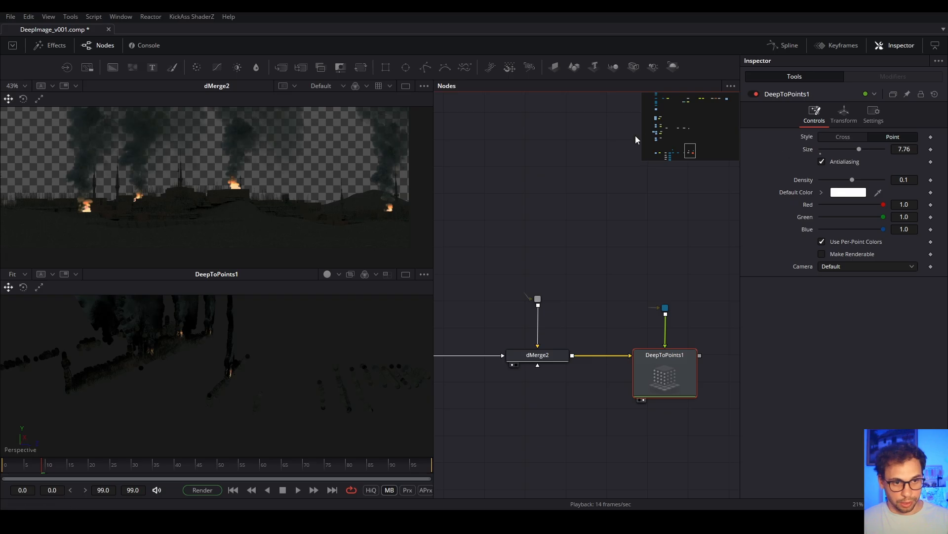
left_click(844, 116)
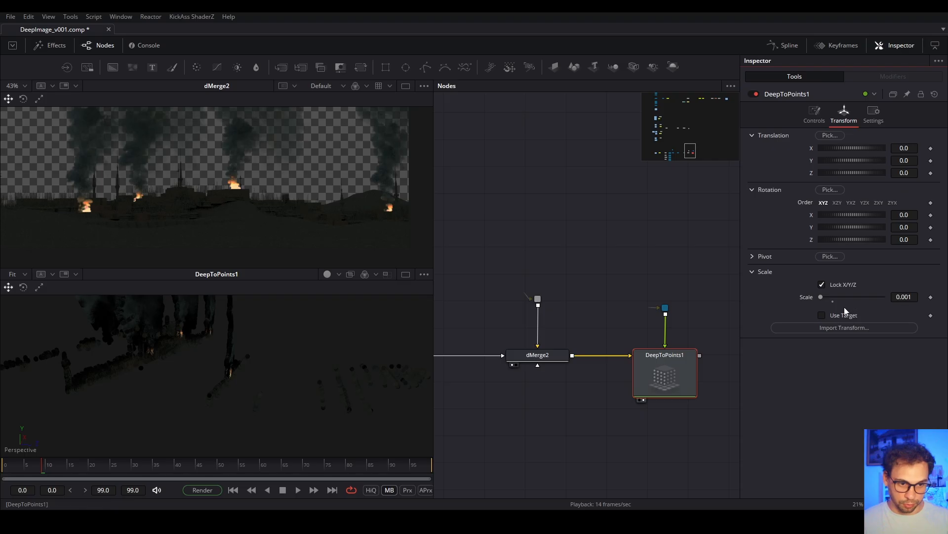
left_click(832, 300)
left_click_drag(212, 399, 238, 372)
scroll(238, 373, "down", 3)
left_click_drag(158, 357, 292, 377)
mouse_move(162, 327)
left_mouse_down()
mouse_move(411, 405)
mouse_move(203, 382)
mouse_move(372, 417)
mouse_move(242, 372)
mouse_move(242, 361)
mouse_move(218, 371)
mouse_move(301, 367)
left_mouse_up()
- Set the DeepToPoints1 scale to 0.001, frame the point cloud and examine the fires among the buildings
left_click(908, 297)
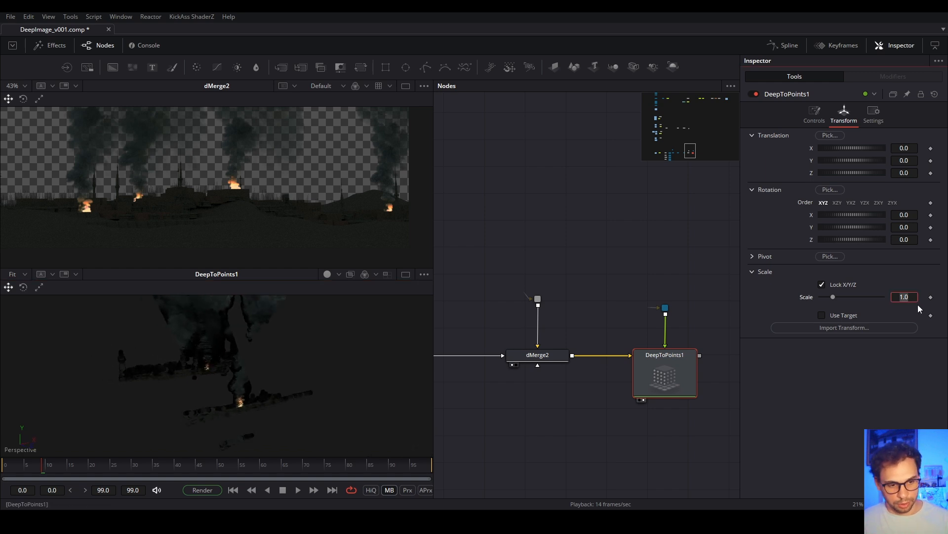
type(".001")
key("Tab")
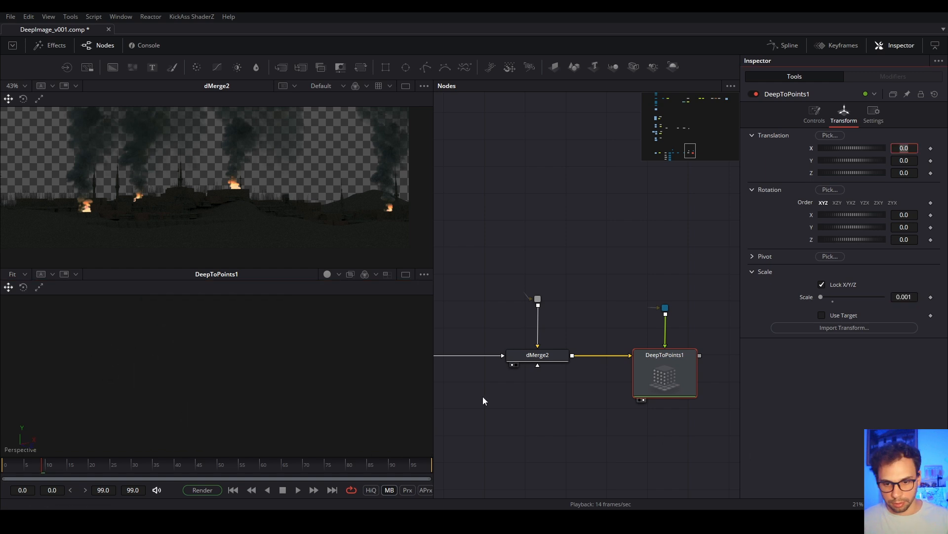
left_click(388, 392)
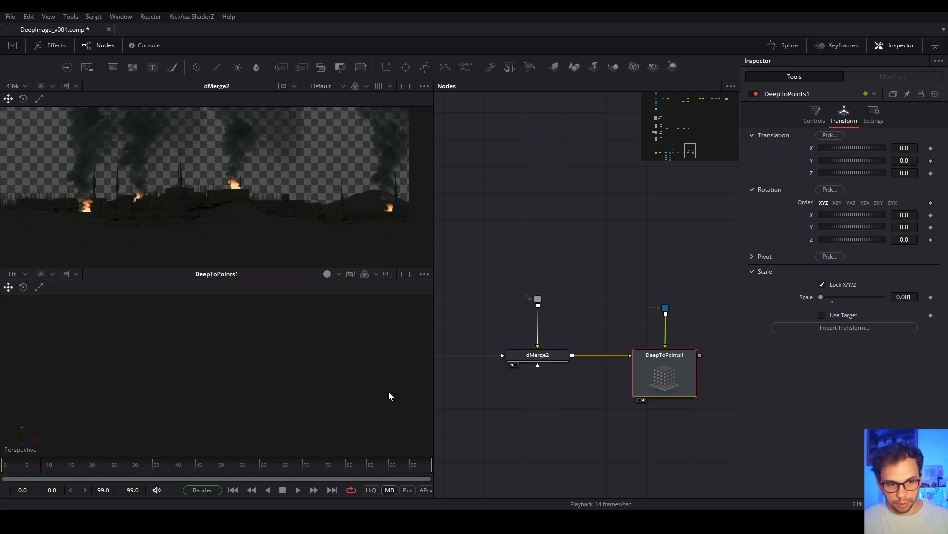
key("f")
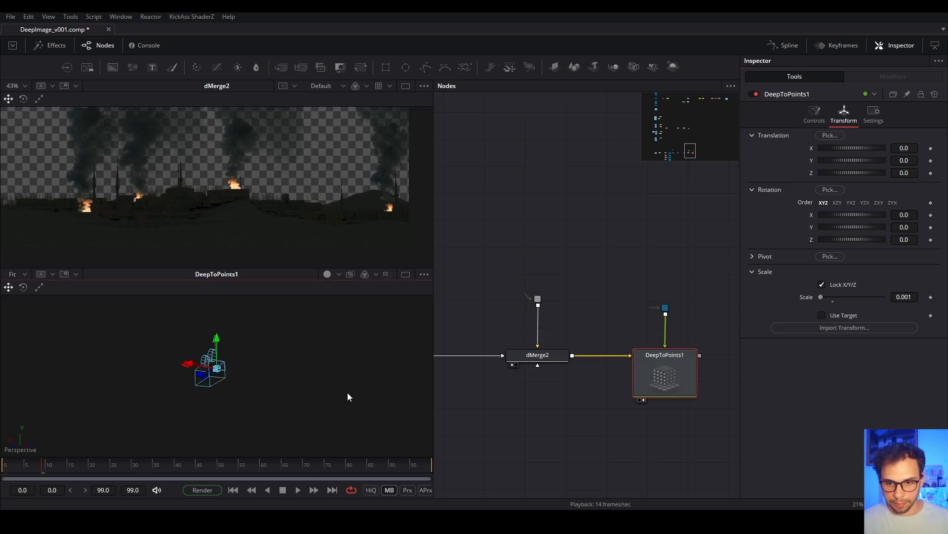
left_click_drag(272, 384, 211, 365)
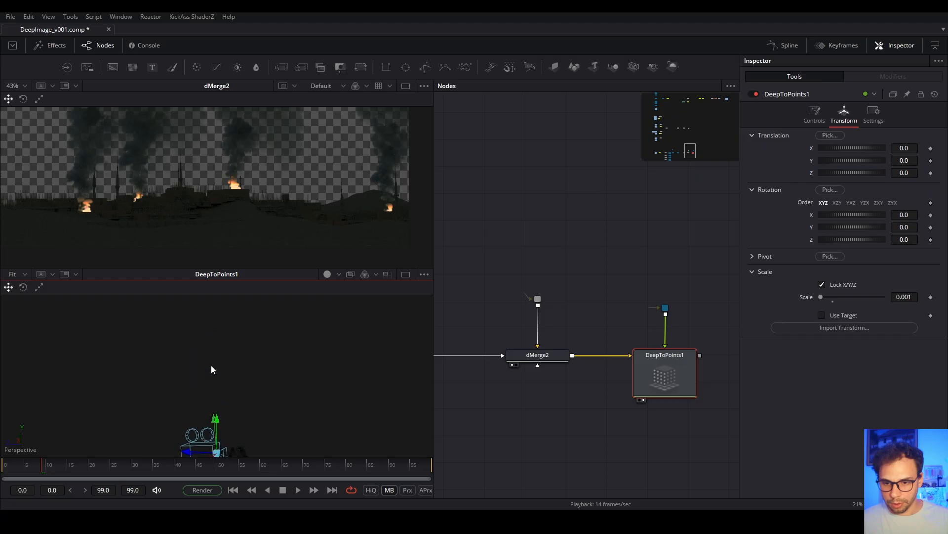
left_click_drag(221, 404, 279, 385)
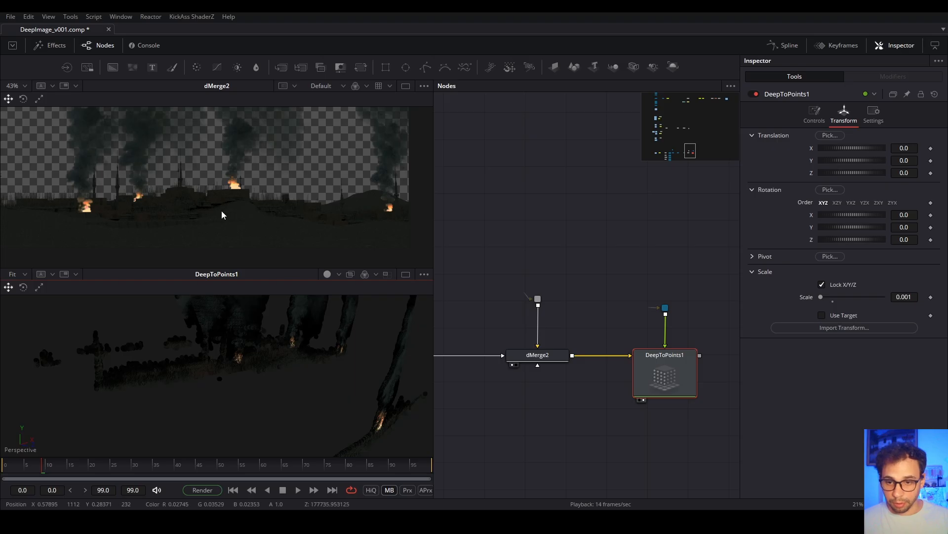
scroll(575, 431, "down", 5)
left_click_drag(303, 351, 58, 367)
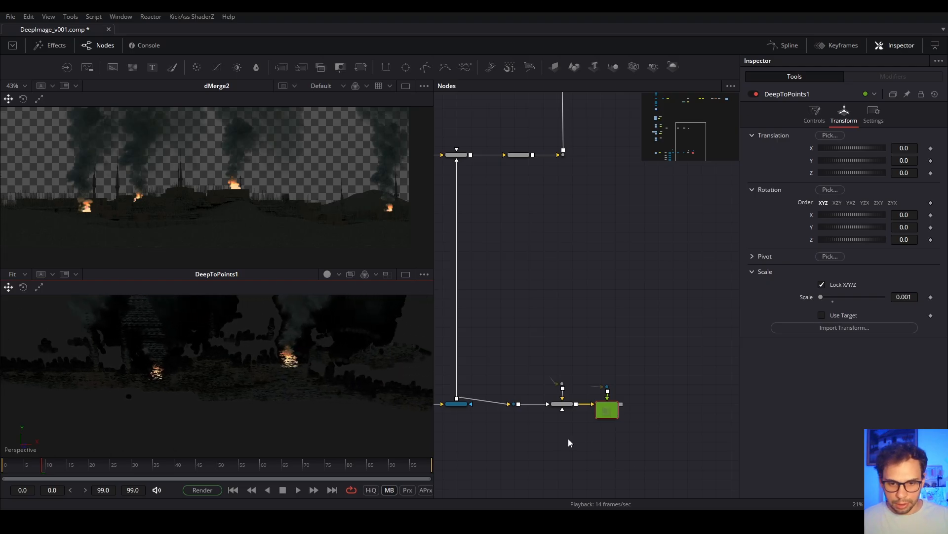
- Briefly disable and re-enable ImagePlane3D2_1 and ImagePlane3D2_1_1 to identify the fire each card produces
left_click_drag(464, 445, 665, 370)
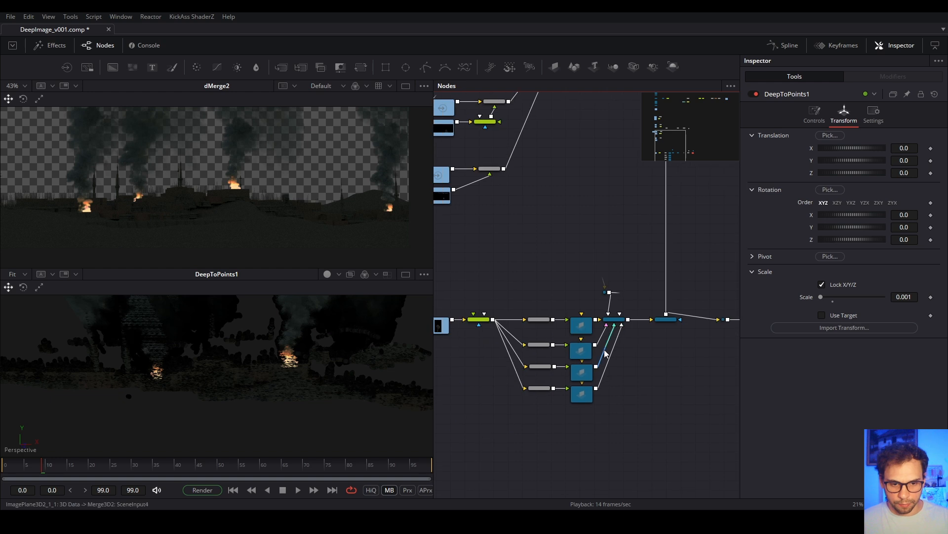
left_click(581, 352)
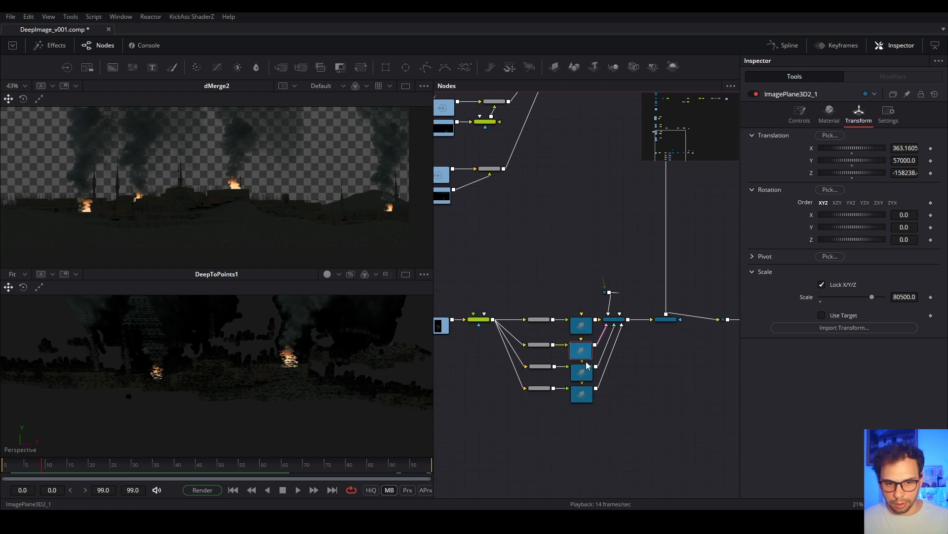
left_click(755, 94)
left_click(756, 95)
left_click(586, 373)
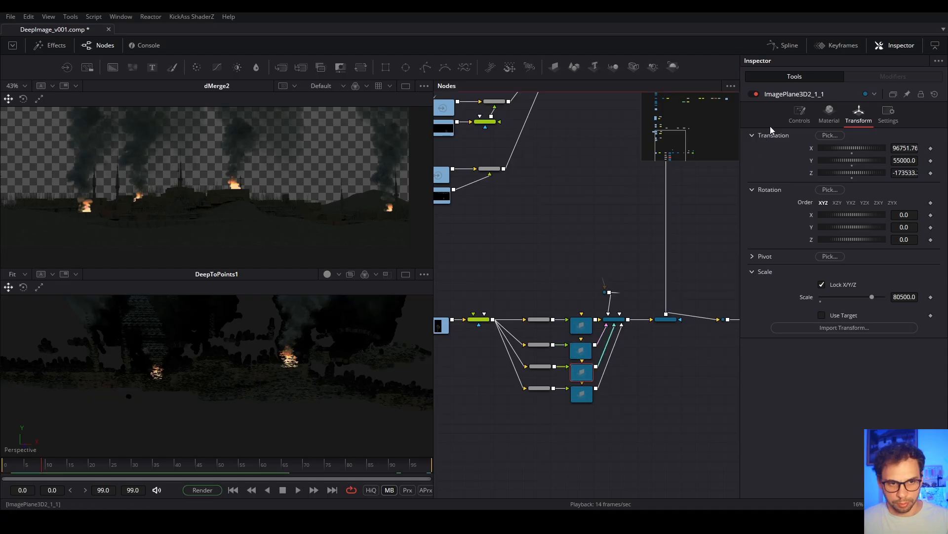
left_click(755, 95)
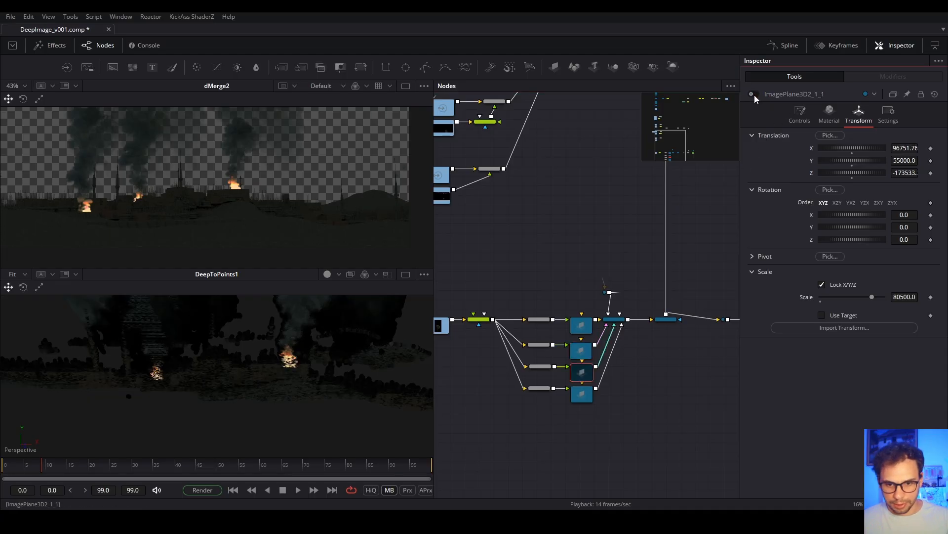
left_click(754, 95)
- Toggle ImagePlane3D2_1_1_1 and ImagePlane3D2 off and on again to identify their fires in the merged image
left_click(581, 394)
left_click(756, 95)
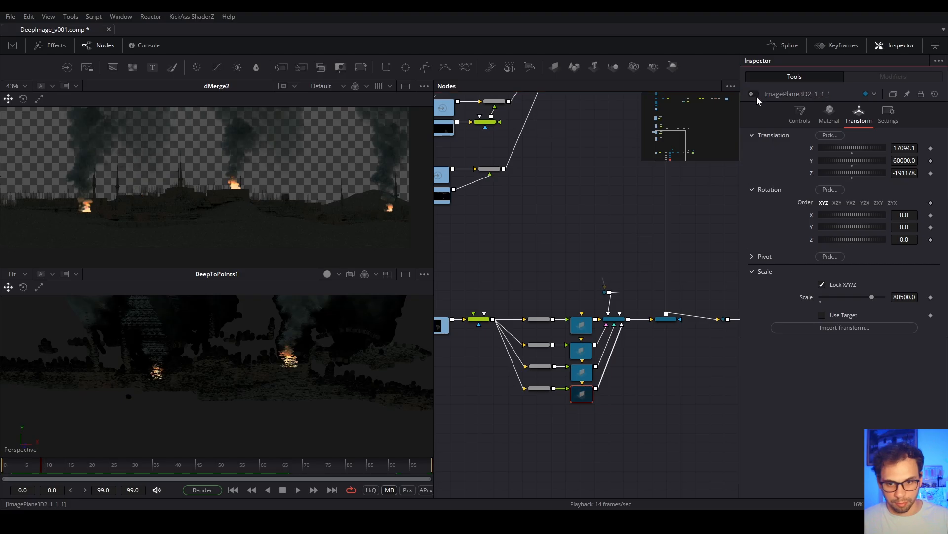
left_click(756, 96)
left_click(581, 324)
left_click(757, 96)
left_click(757, 95)
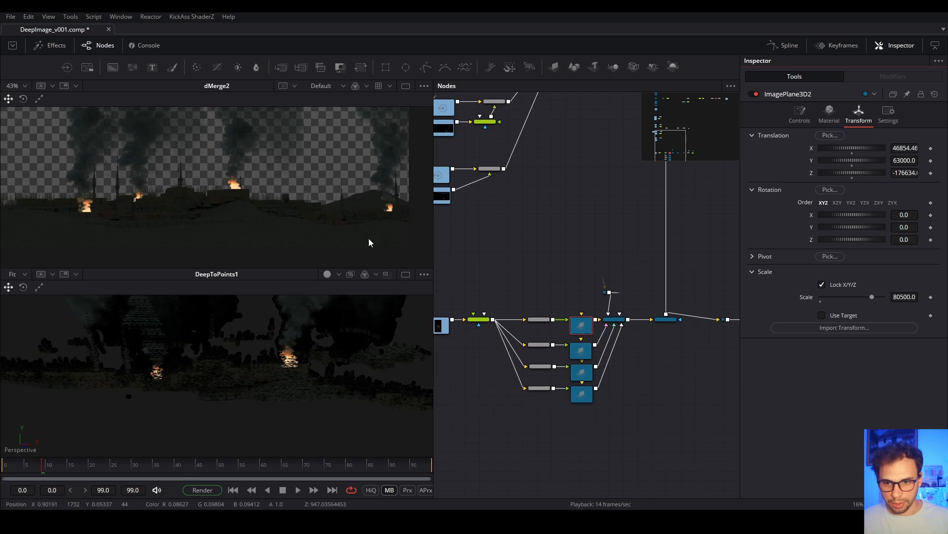
- Push ImagePlane3D2 farther back in depth by setting its Z translation to -206634
scroll(232, 206, "up", 4)
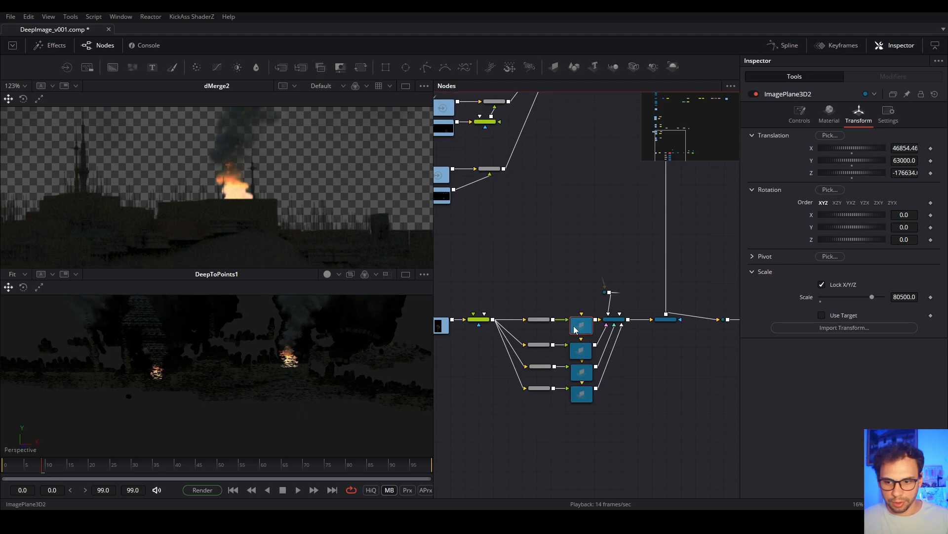
left_click_drag(152, 411, 196, 422)
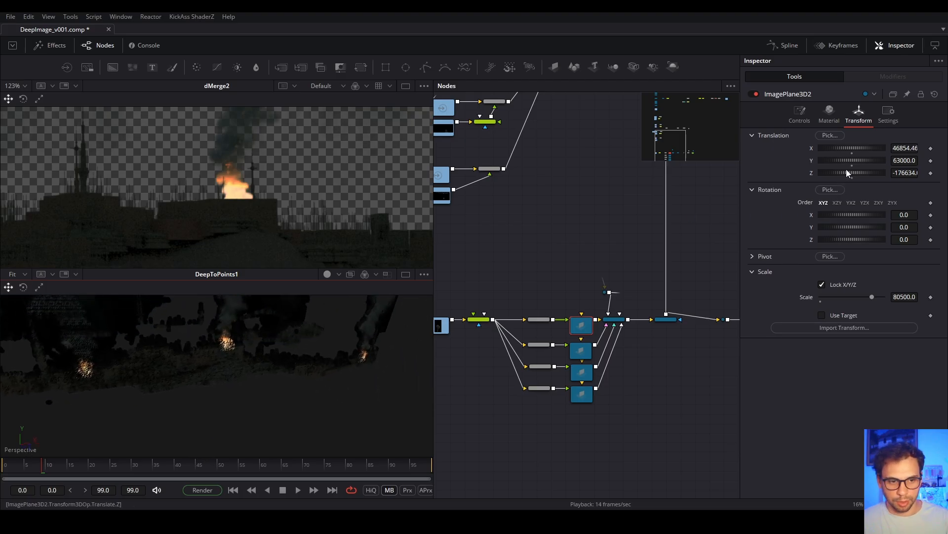
left_click(902, 172)
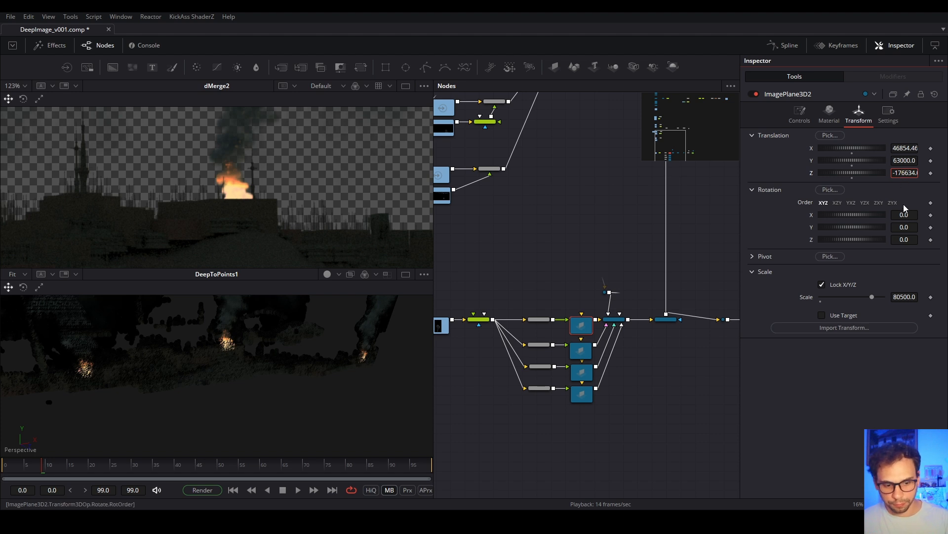
key("BackSpace")
type("20")
key("Tab")
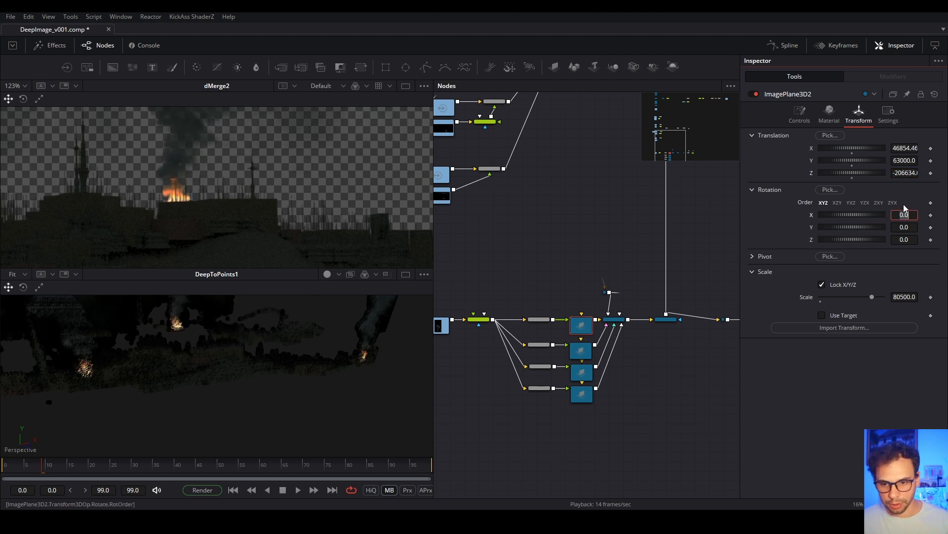
- Bring ImagePlane3D2 closer to the camera by setting its Z translation to -136634
left_click(900, 174)
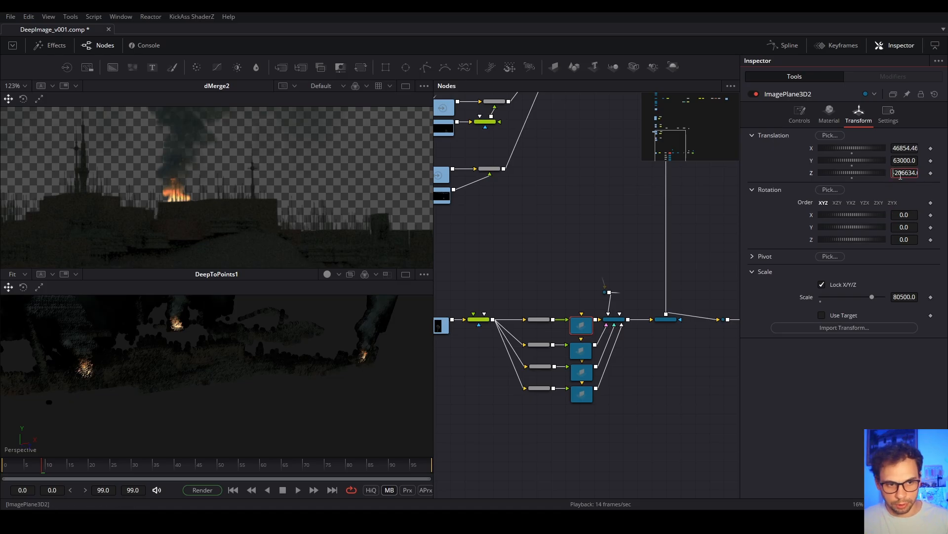
key("BackSpace")
key("BackSpace")
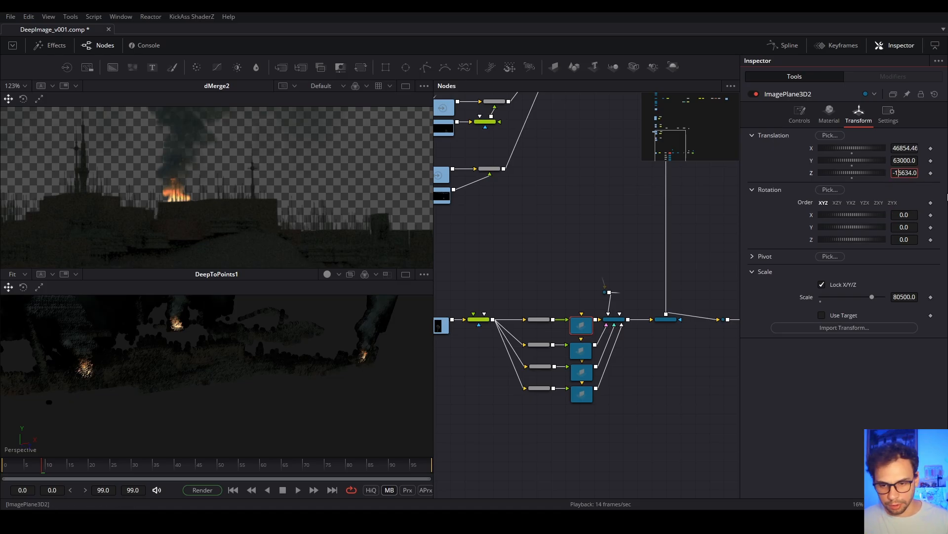
type("136")
key("Tab")
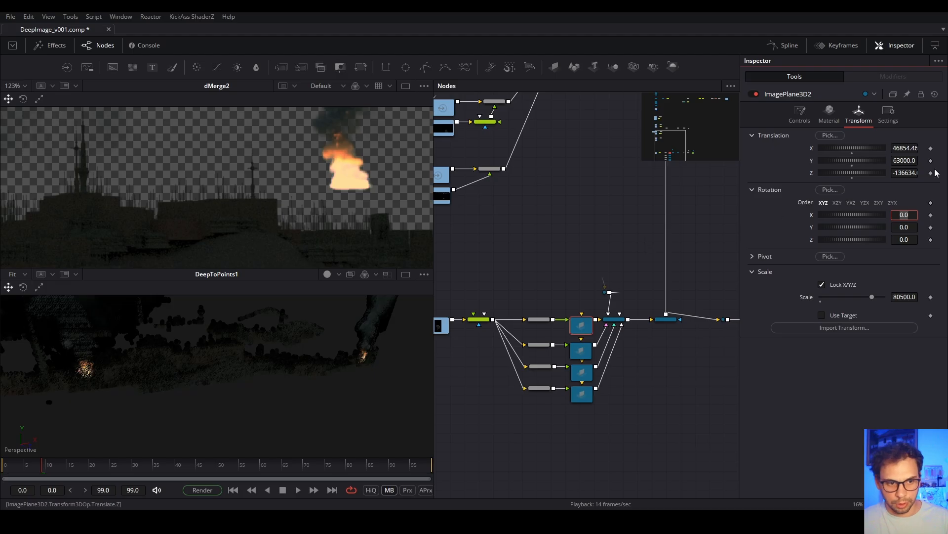
- Set ImagePlane3D2's Z translation to -146634 and orbit the point cloud to examine the fire's new depth
left_click(901, 174)
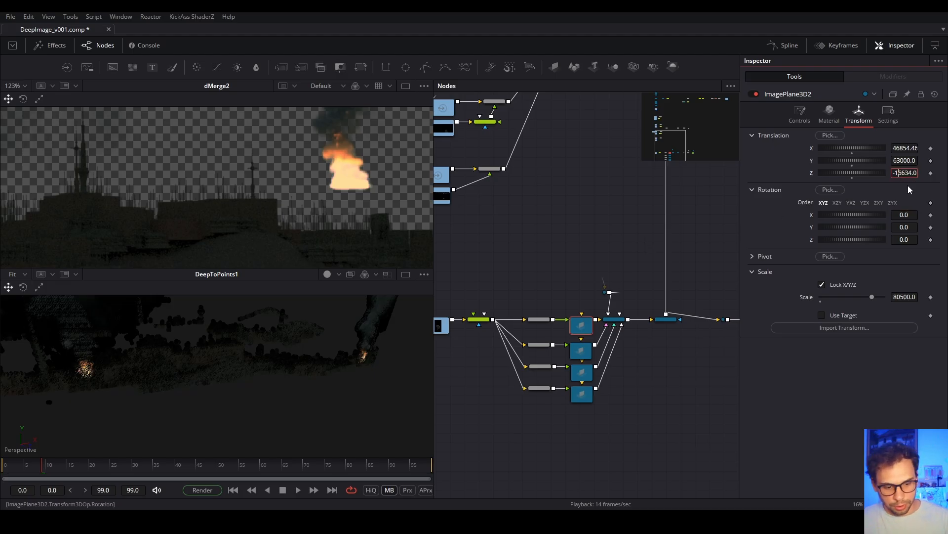
type("4")
key("Tab")
left_click_drag(227, 429, 277, 383)
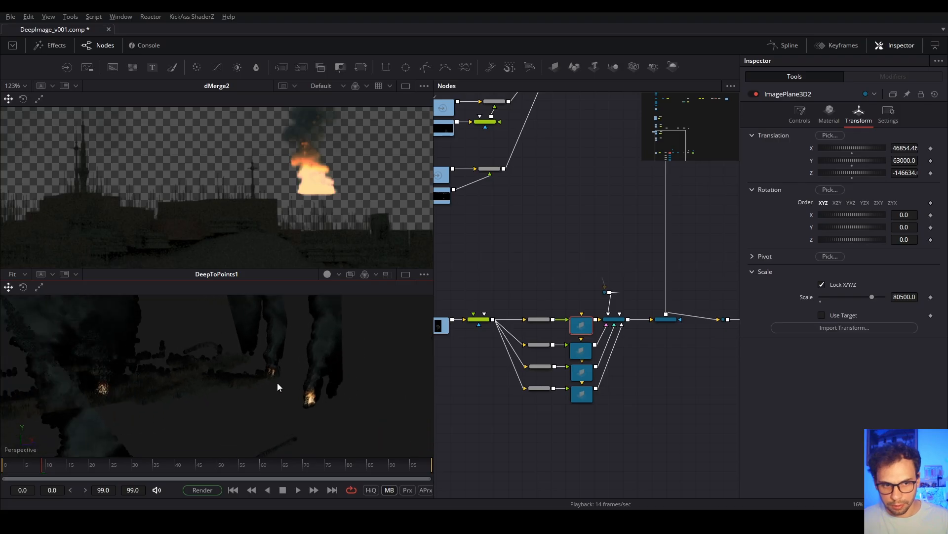
- Push ImagePlane3D2 back to a Z translation of -166634, with a slight further nudge to about -166669
left_click(897, 172)
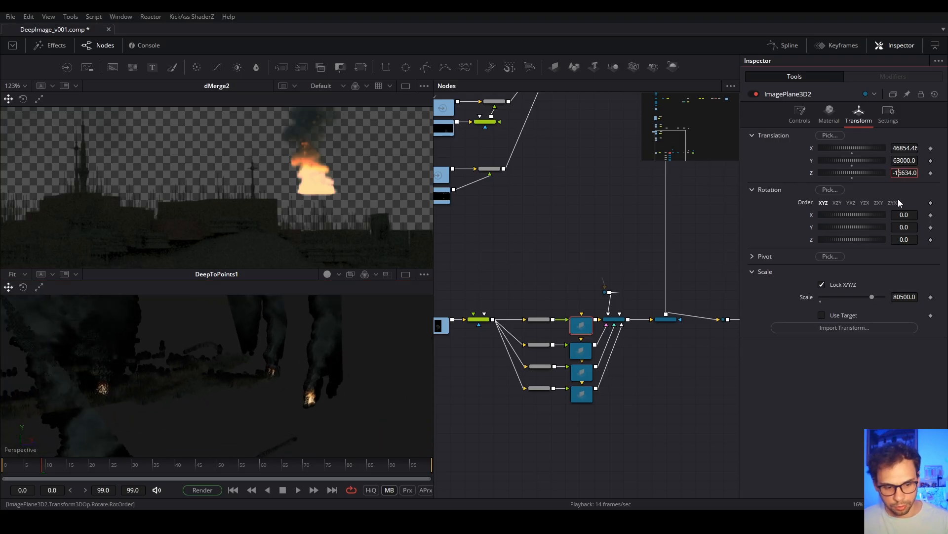
type("6")
key("Tab")
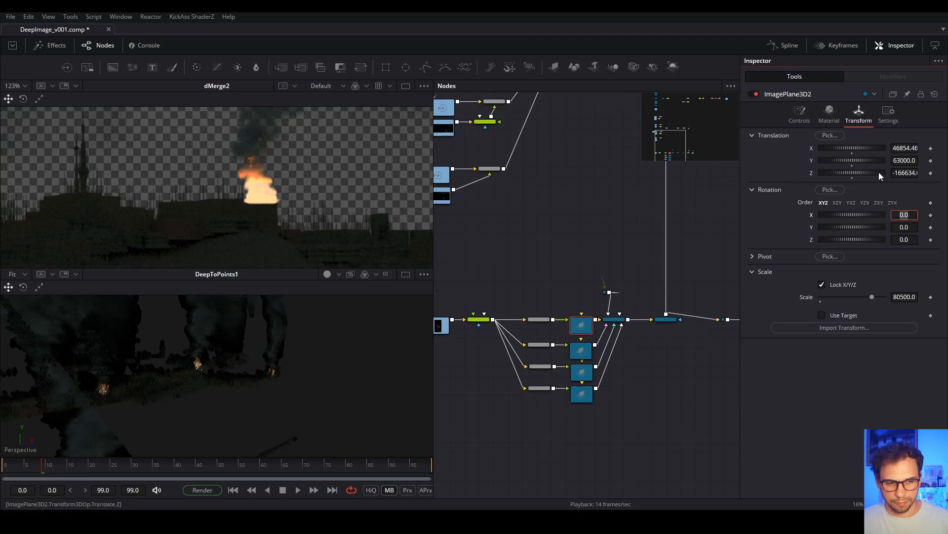
left_click(912, 172)
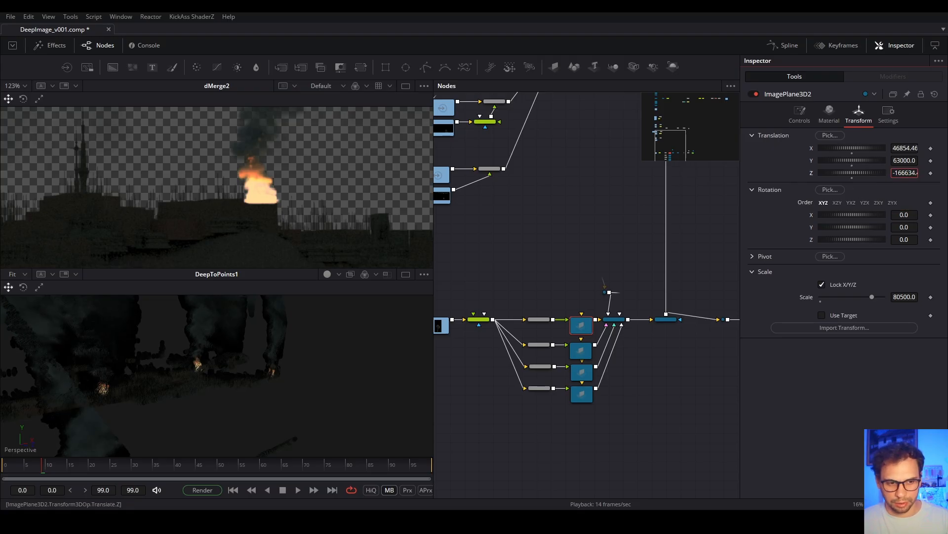
left_click(911, 171)
key("Return")
left_click_drag(900, 174, 893, 174)
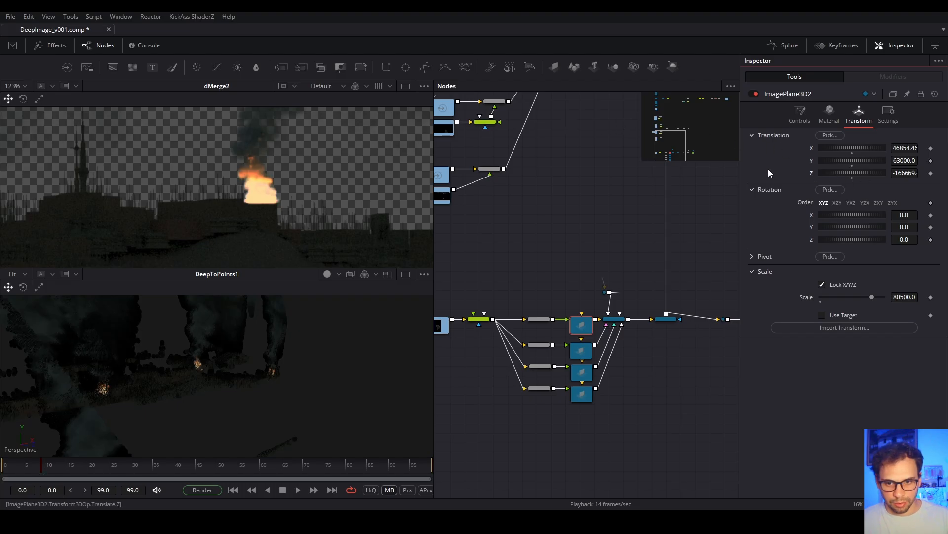
- Compare the fire's depth with ImagePlane3D2's Z translation at -176646 and at -166646
left_click(905, 174)
left_click_drag(899, 173, 904, 173)
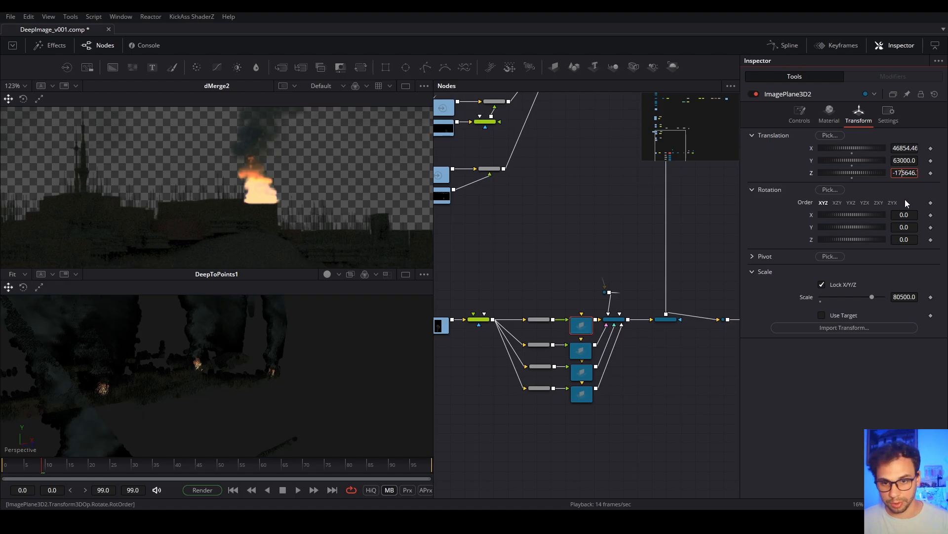
type("7")
key("Tab")
left_click(898, 173)
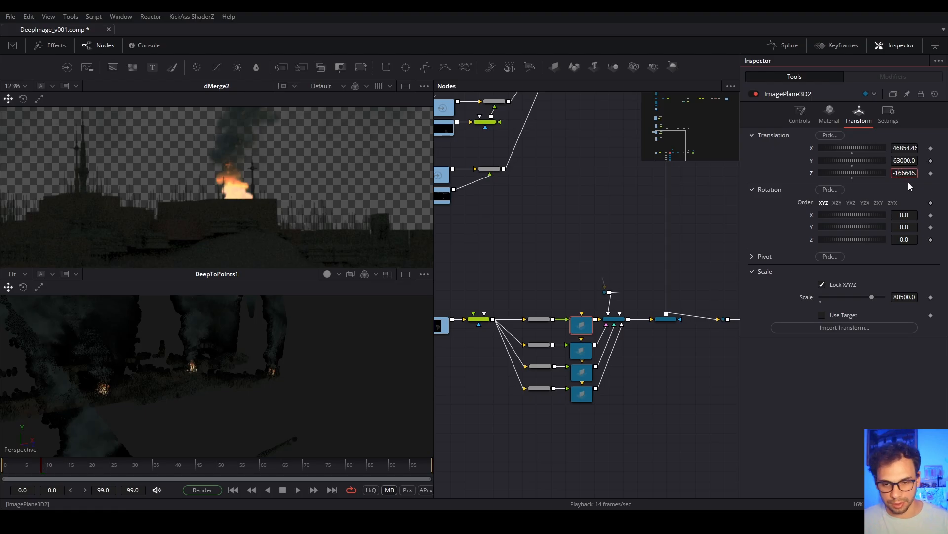
type("6")
key("Tab")
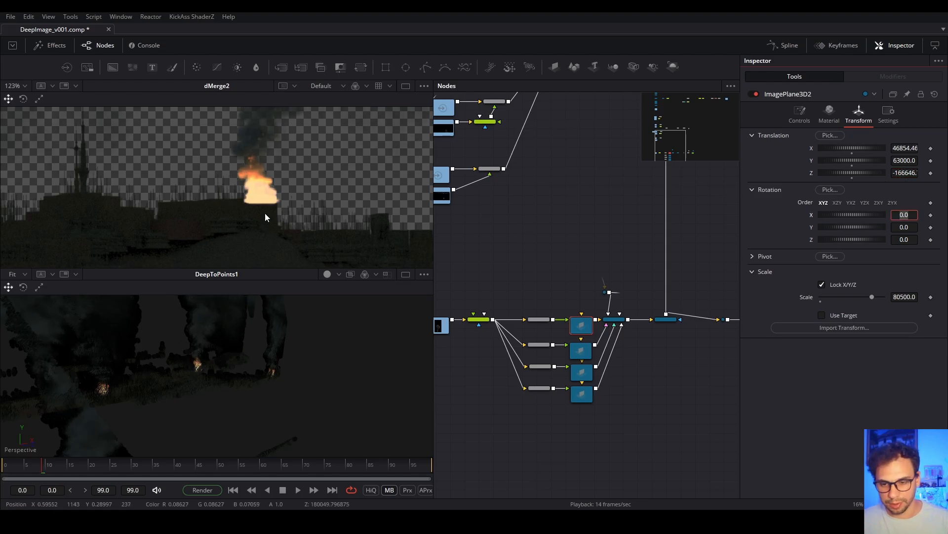
- Set ImagePlane3D2's Z translation to -176646 and fit the whole merged image in its viewer
left_click(903, 173)
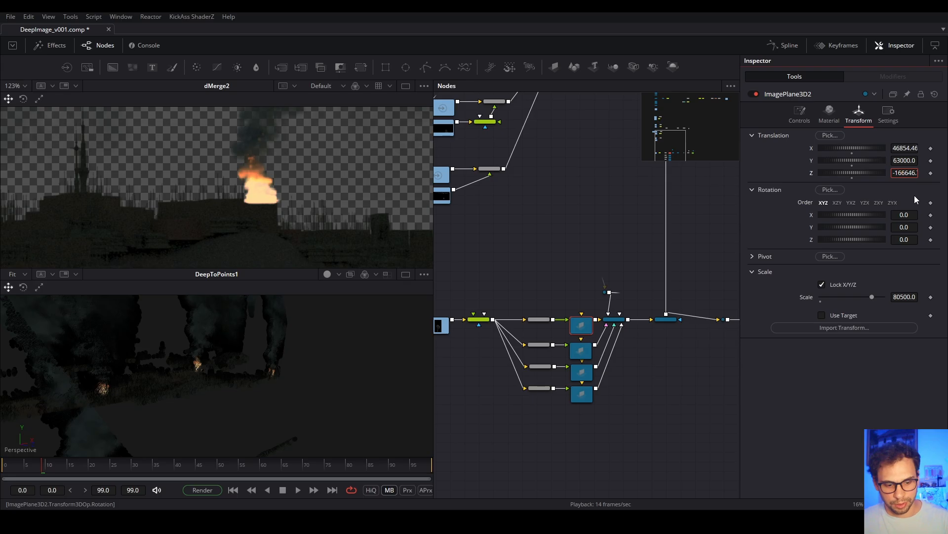
key("Delete")
type("6")
key("Tab")
scroll(255, 207, "down", 5)
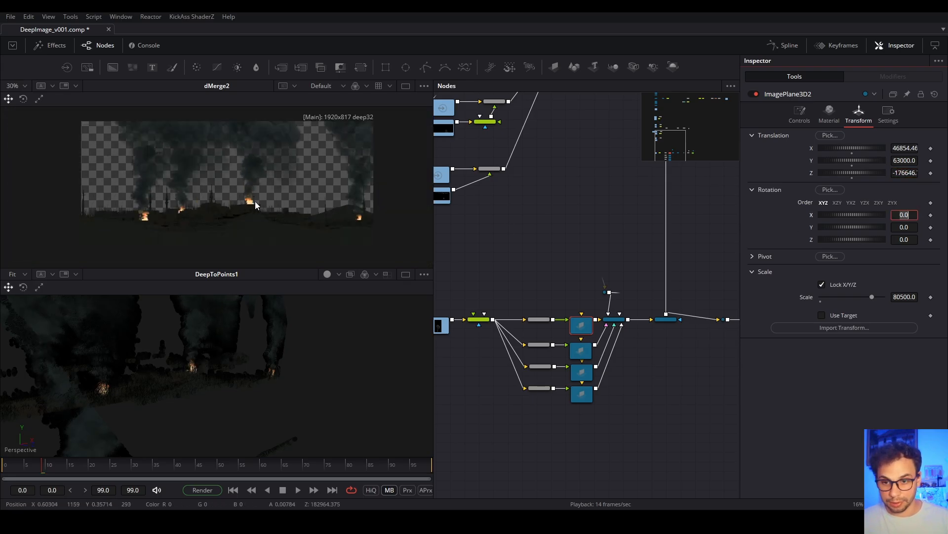
scroll(261, 202, "up", 2)
left_click(263, 200)
key("ctrl+f")
middle_click(692, 413)
key("ctrl+f")
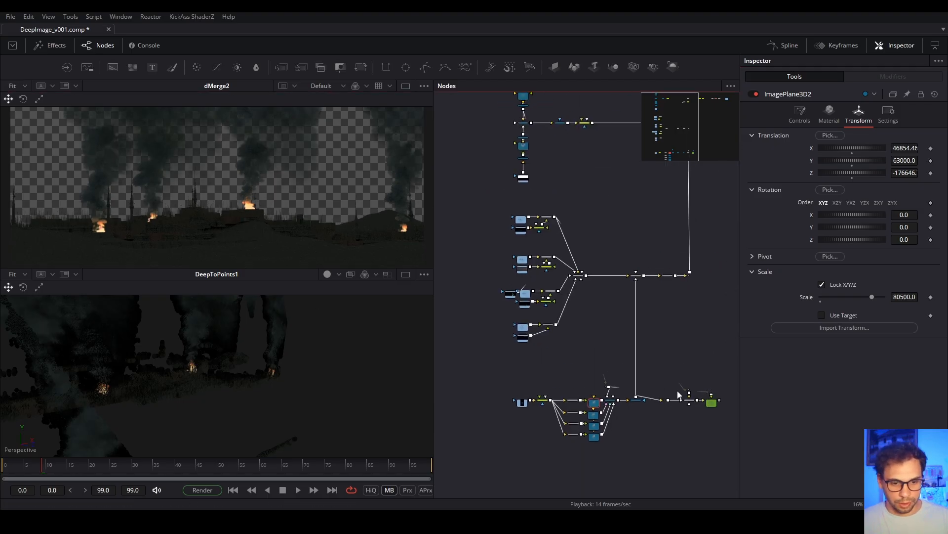
- Display the Renderer3D2 node's smoke and fire render in the upper viewer
scroll(634, 400, "up", 3)
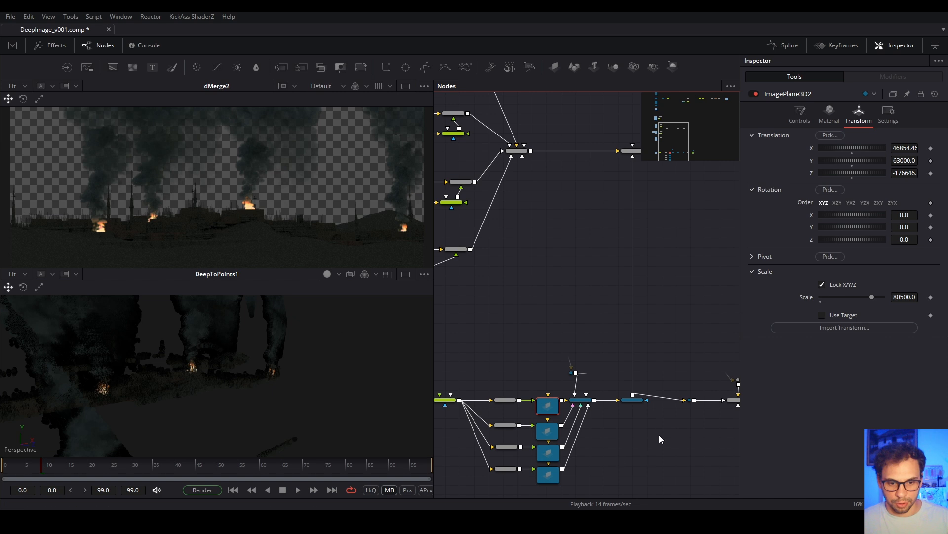
left_click(631, 399)
key("1")
- Display dMerge1_1 in a single enlarged viewer and examine the smoke merged with the character and environment
left_click_drag(624, 210, 565, 320)
left_click(575, 258)
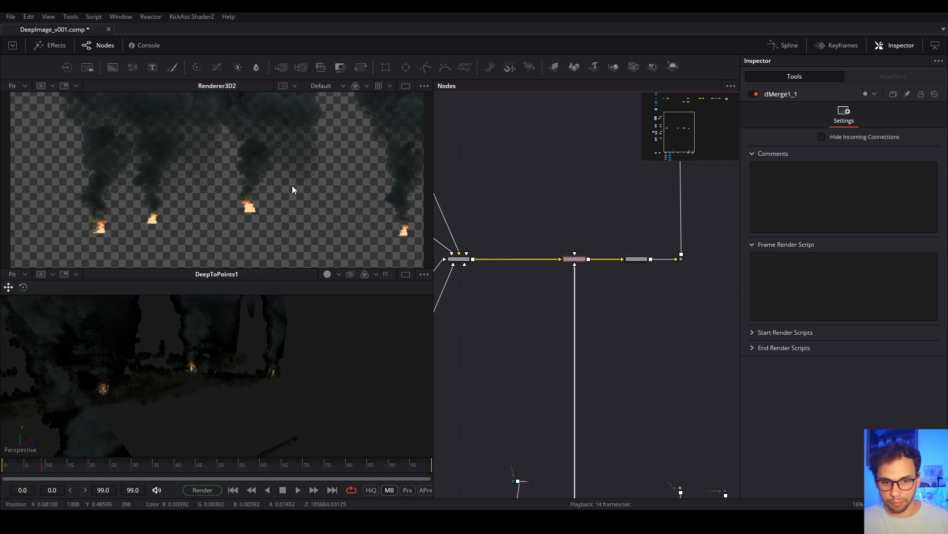
scroll(580, 264, "up", 3)
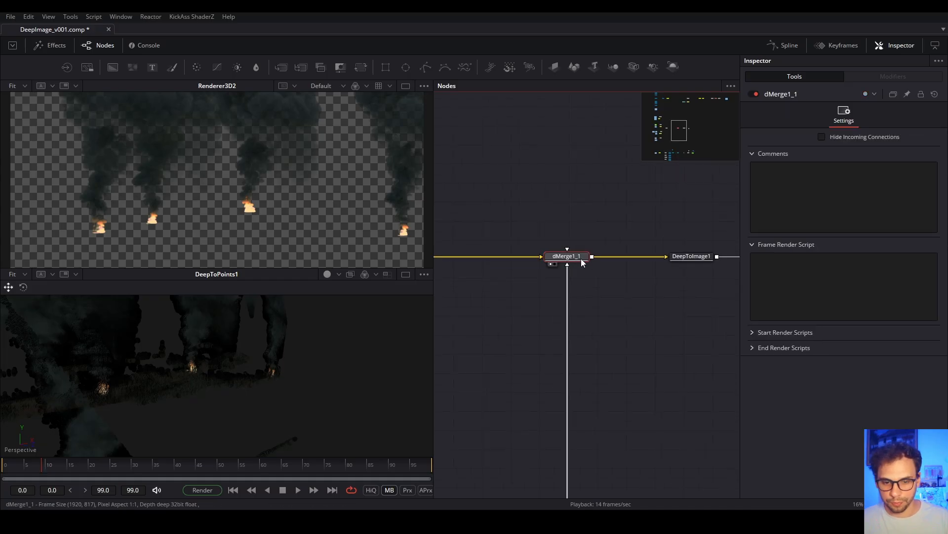
scroll(597, 282, "down", 4)
scroll(549, 285, "left", 2)
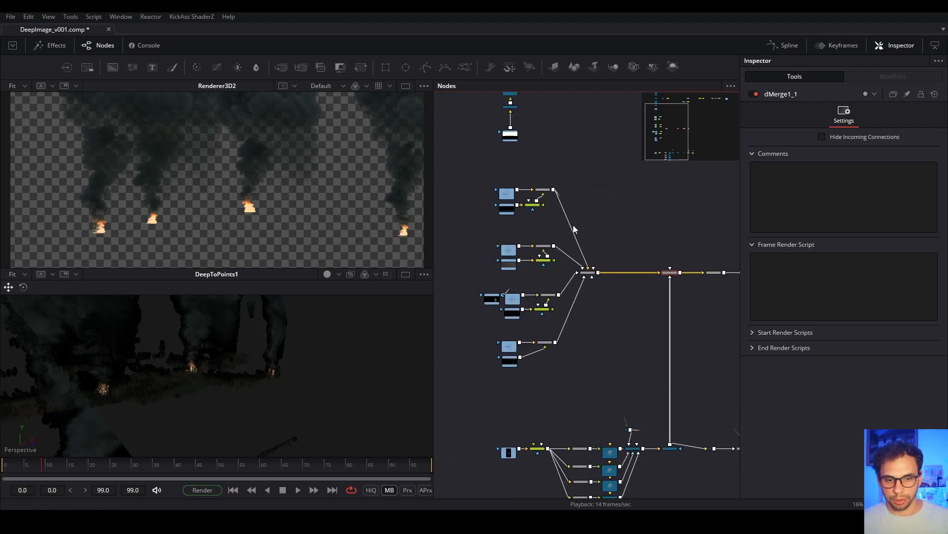
scroll(571, 373, "up", 2)
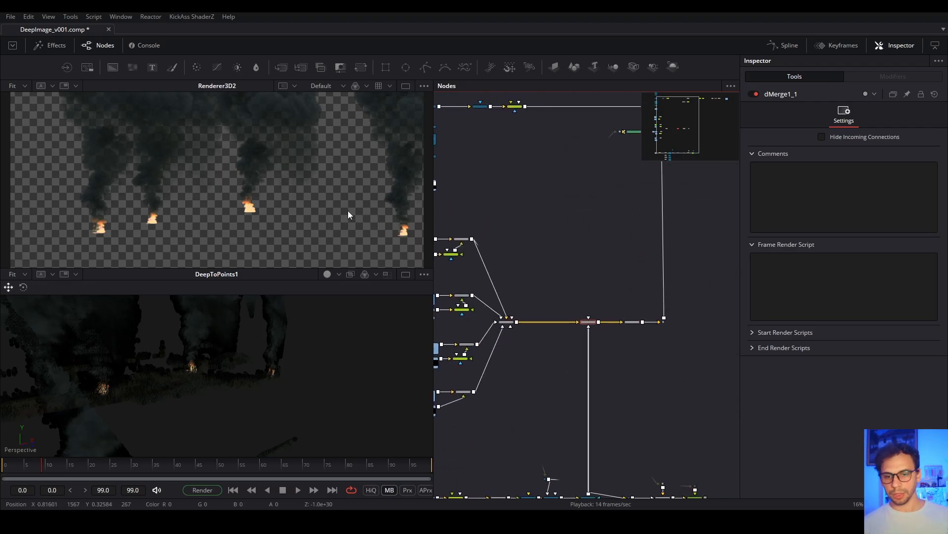
left_click(407, 85)
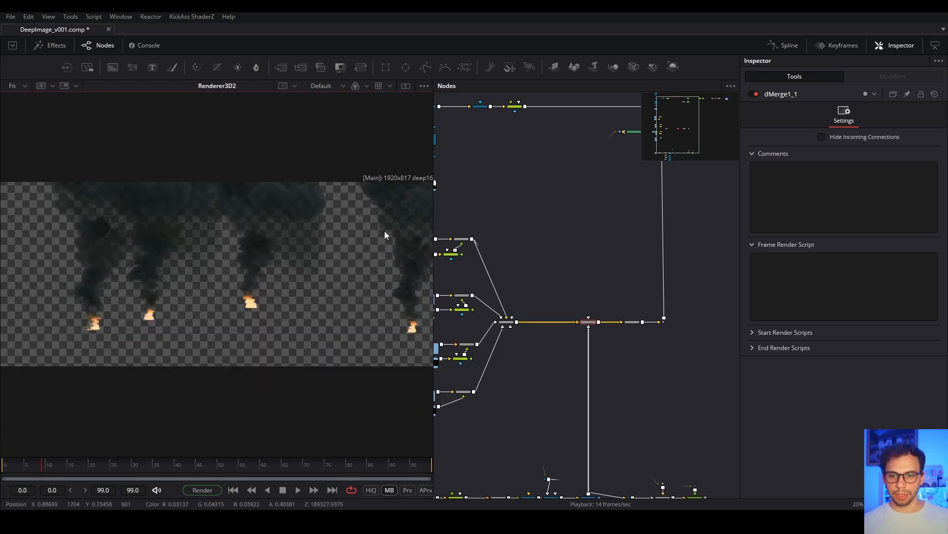
key("1")
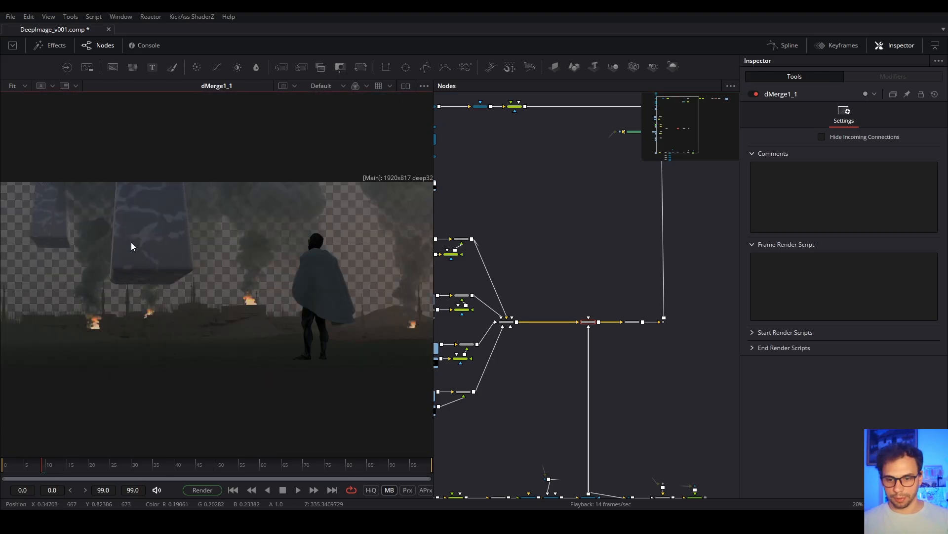
scroll(346, 325, "up", 5)
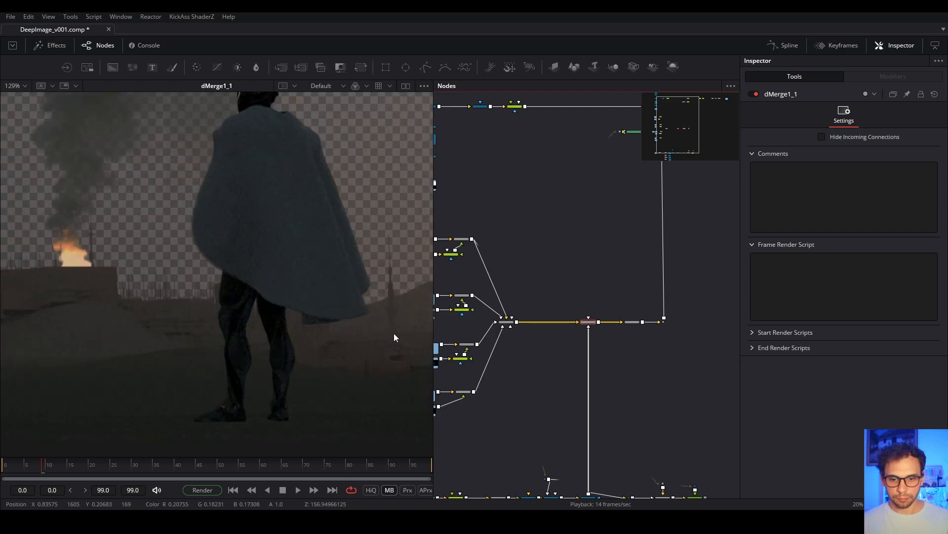
scroll(395, 334, "down", 7)
- Select DeepToImage1 after the final deep merge to examine its Flip Depth and Volumetric Composition settings
left_click_drag(661, 367, 618, 386)
scroll(618, 344, "up", 5)
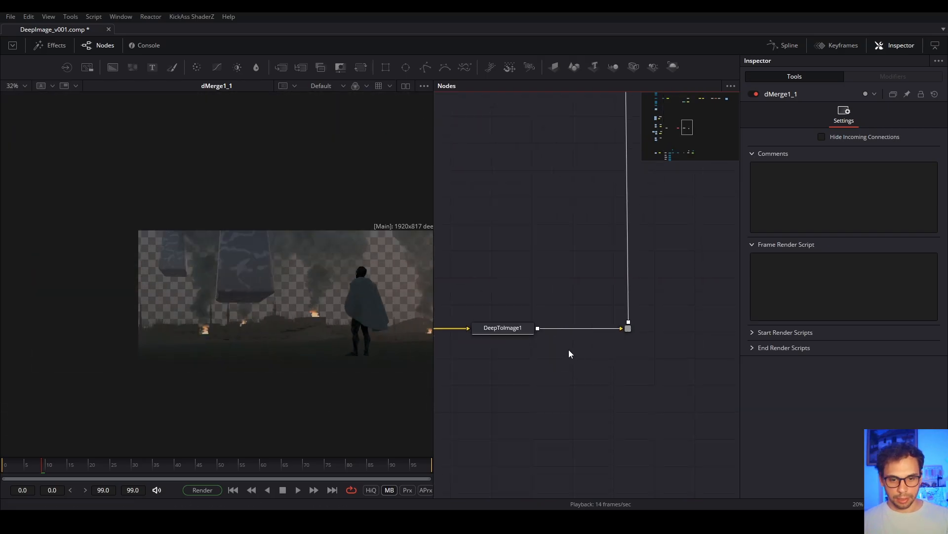
left_click(523, 335)
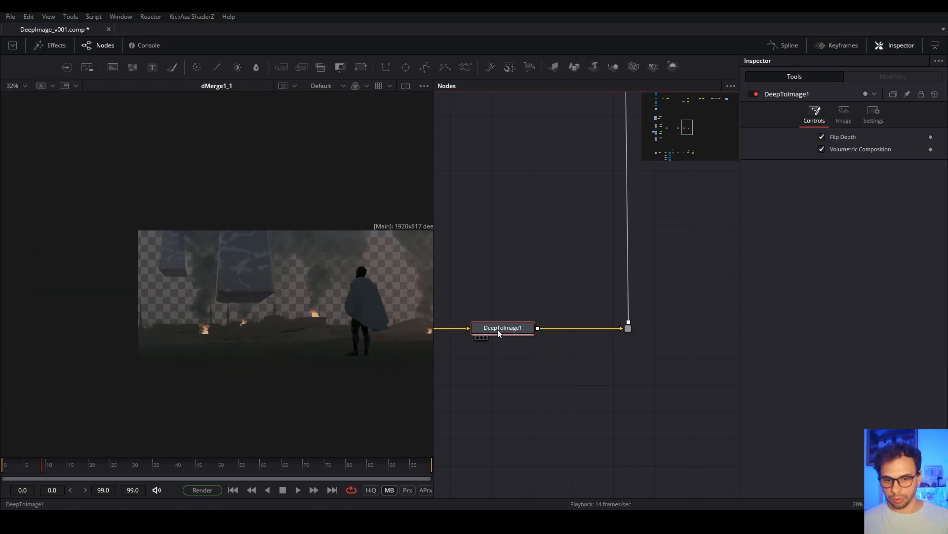
left_click_drag(508, 377, 503, 426)
- Add a dTransform node near the Fog_EXR branch of the node tree
scroll(582, 383, "down", 5)
left_click_drag(621, 361, 721, 236)
left_click_drag(521, 348, 595, 327)
left_click_drag(467, 265, 566, 277)
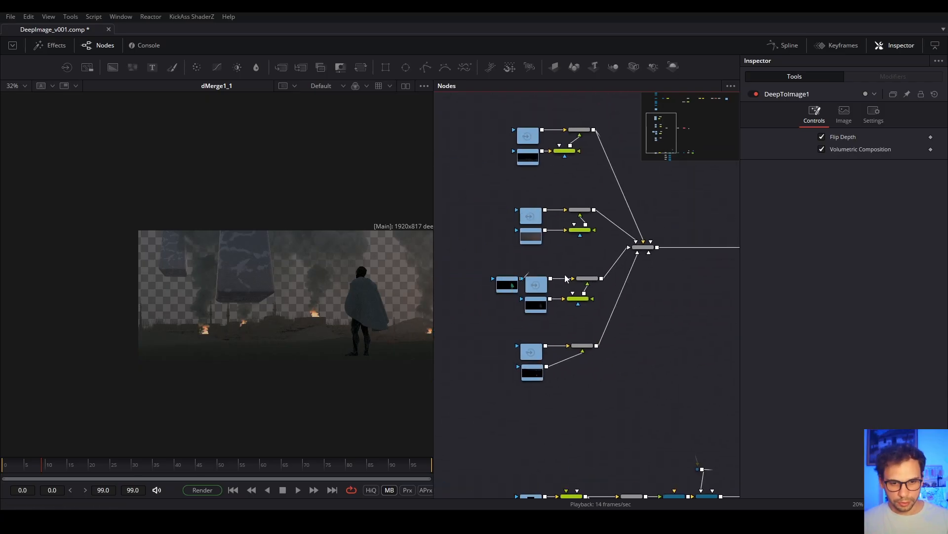
scroll(553, 205, "up", 5)
key("shift+space")
type("Cryptomatte")
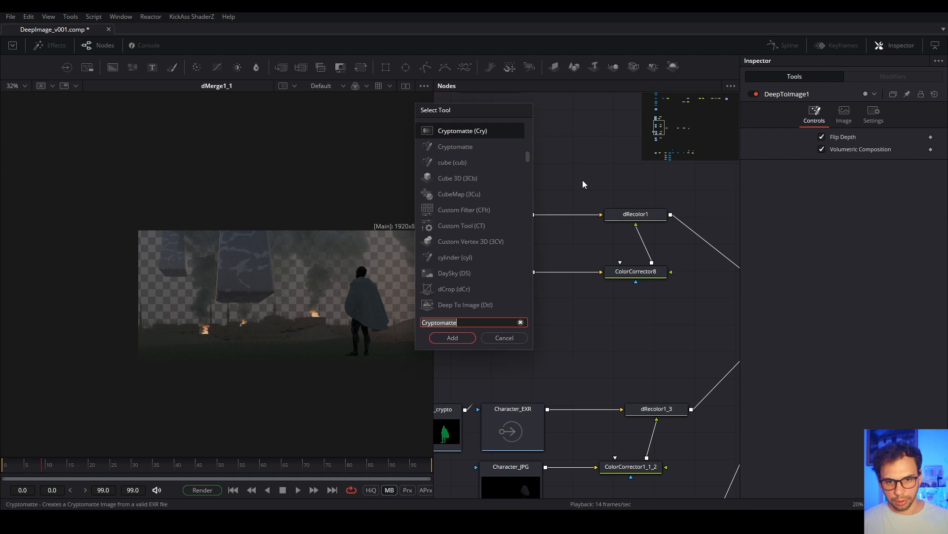
type("d")
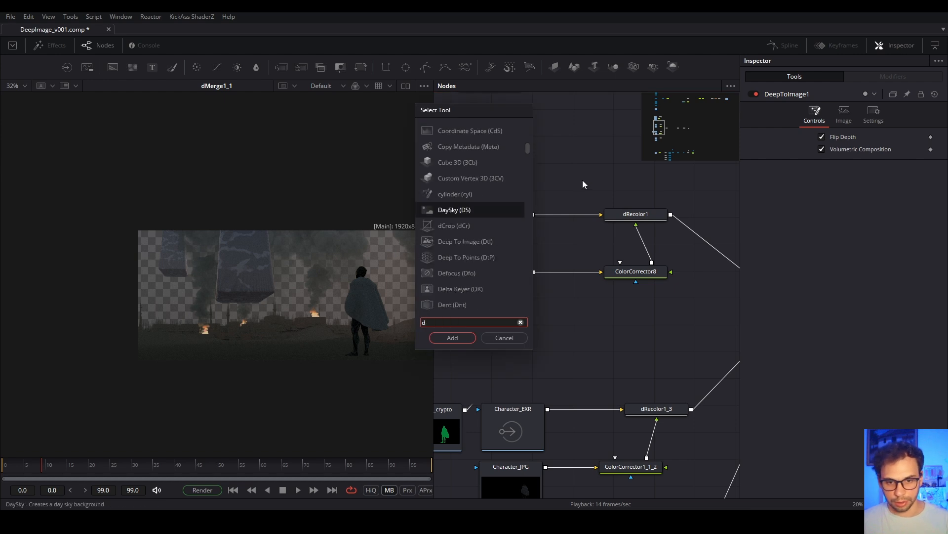
type("t")
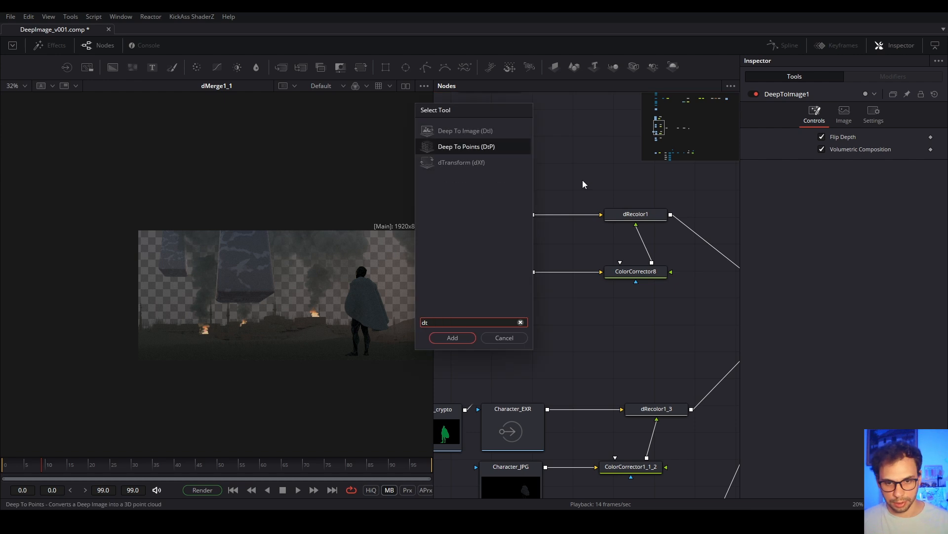
key("Up")
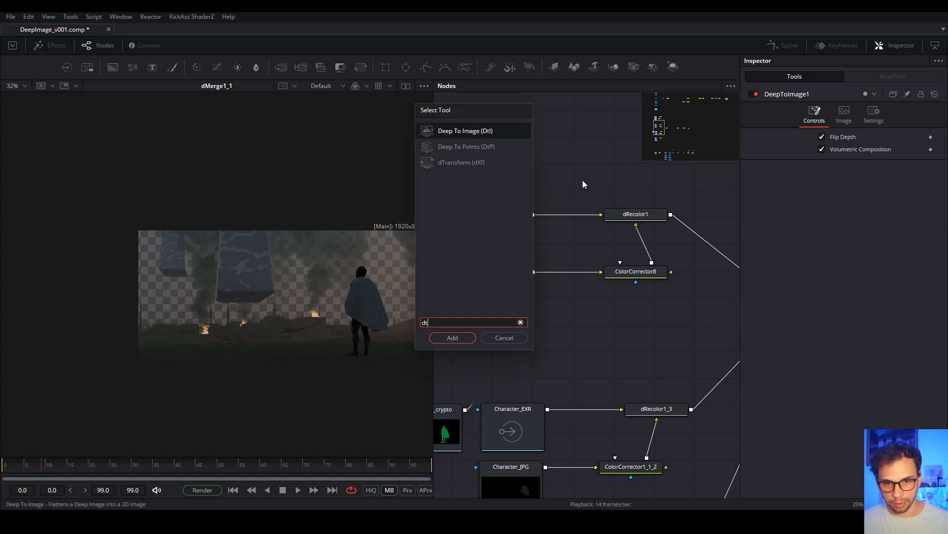
key("Down")
key("Down")
key("Return")
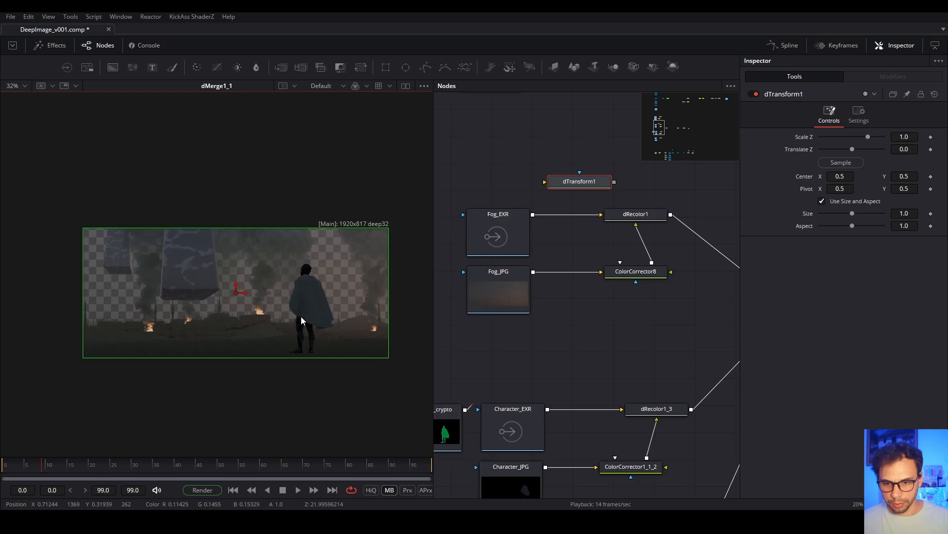
- Insert dTransform1 between the fog branch's dRecolor1 and the dMerge1 node
key("ctrl+f")
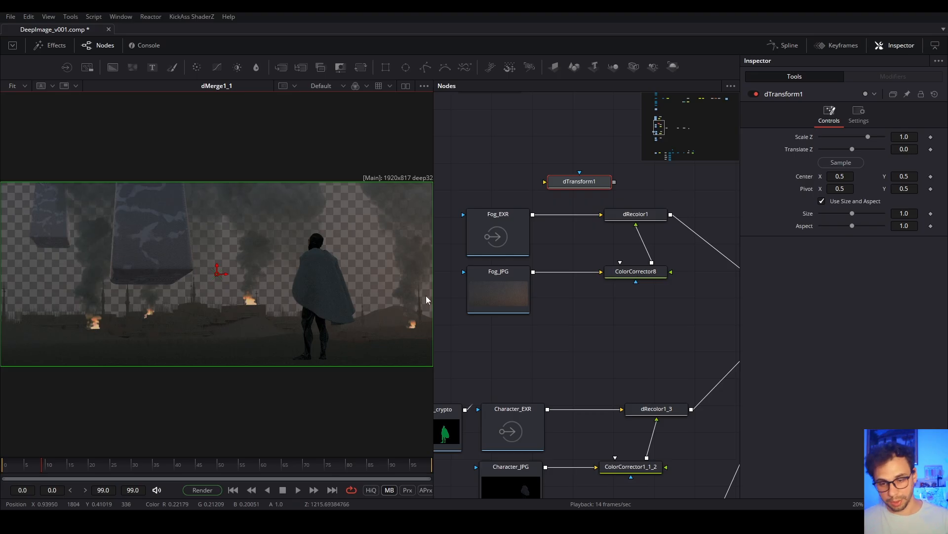
left_click_drag(577, 185, 691, 359)
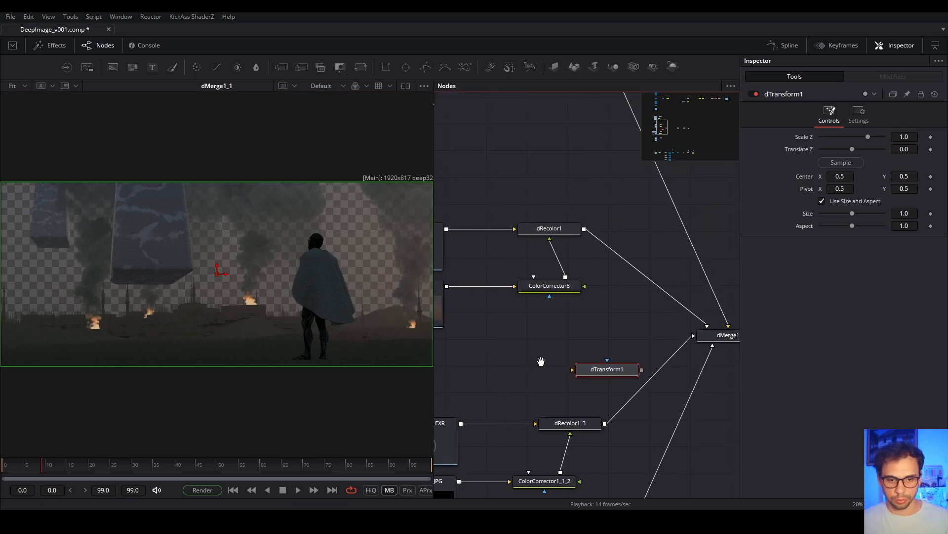
left_click_drag(610, 371, 629, 231)
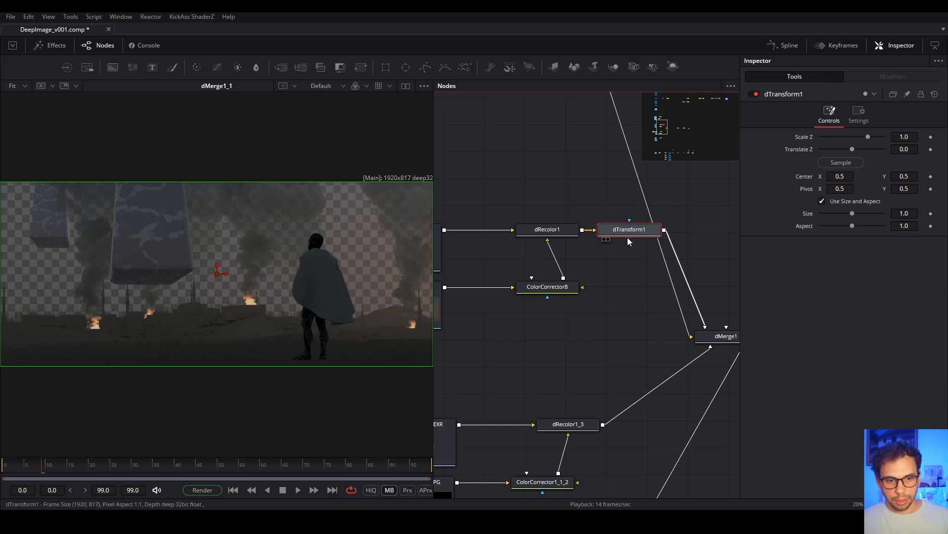
- Set dTransform1's Translate Z to -50000 to shift the fog in depth
left_click(902, 148)
key("BackSpace")
type("-50000")
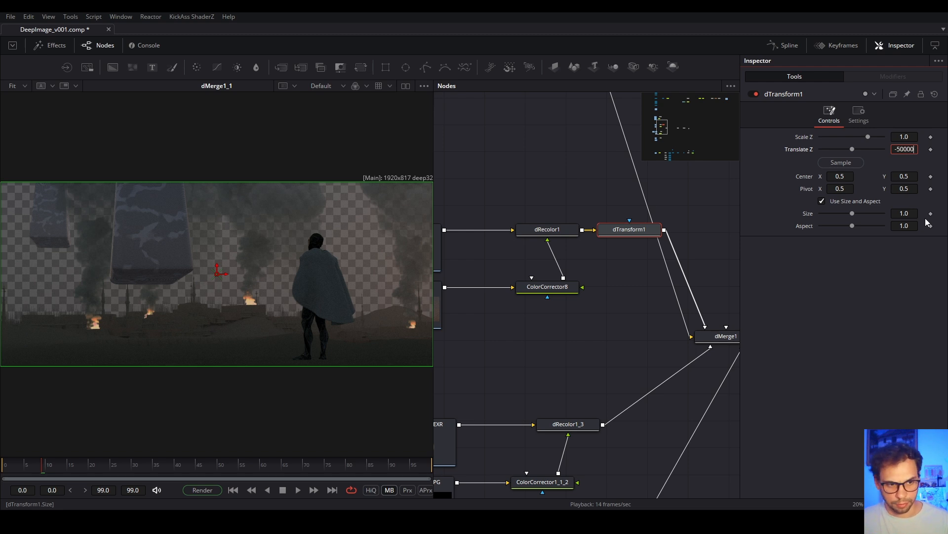
key("Tab")
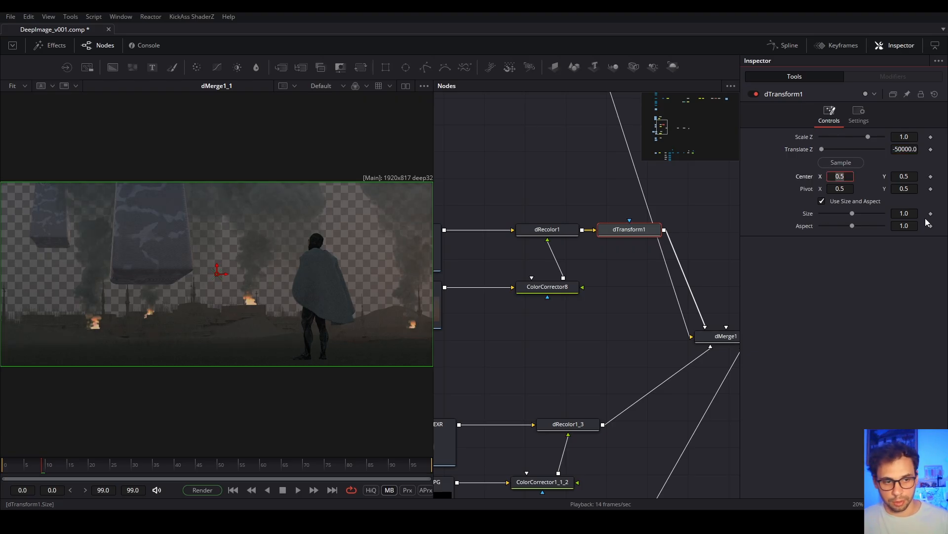
- Shift the fog further in depth by setting dTransform1's Translate Z to -80000
left_click(898, 149)
key("BackSpace")
type("8")
key("Tab")
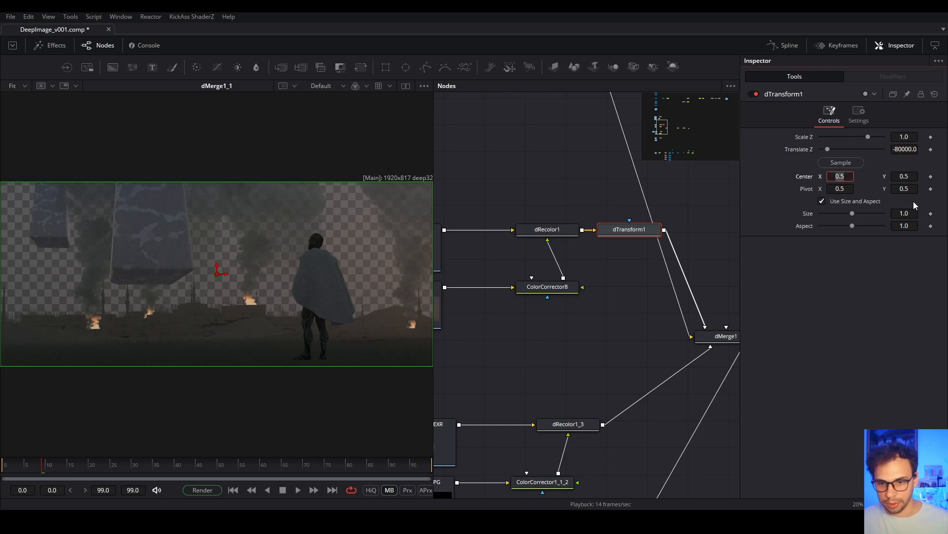
- Set dTransform1's Translate Z to -1000000 and examine the fog over the figure's legs in close-up
left_click(899, 149)
key("BackSpace")
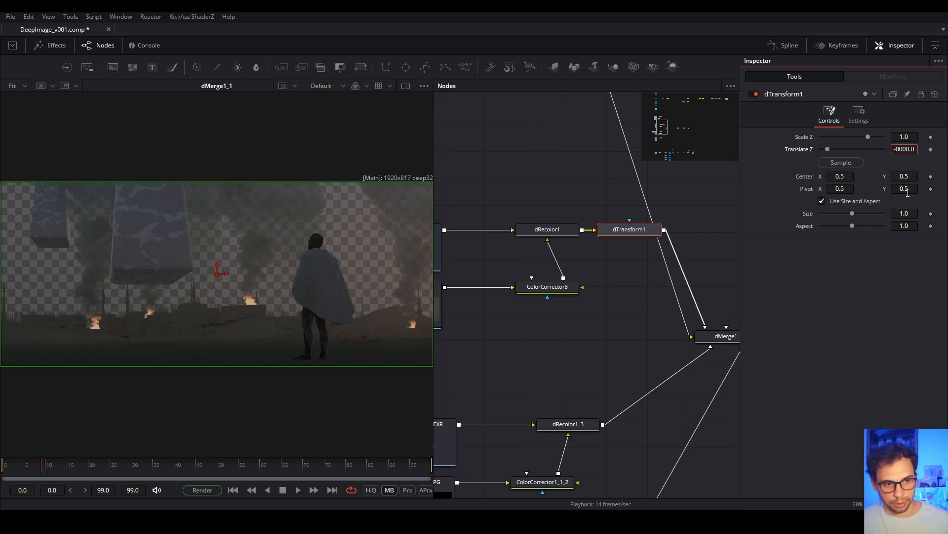
type("100")
key("Tab")
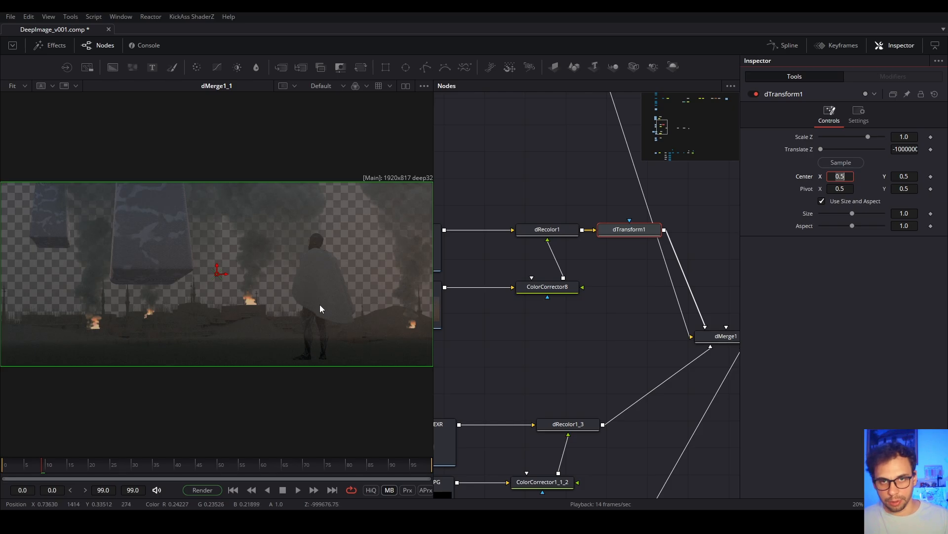
scroll(318, 285, "up", 5)
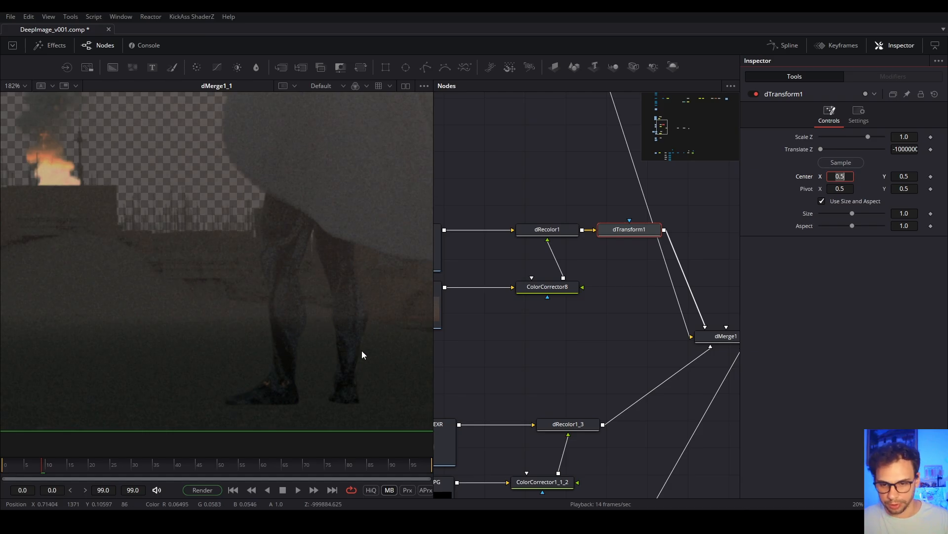
scroll(288, 378, "down", 6)
- Try Translate Z values of -800000 and -500000 on dTransform1
left_click(902, 148)
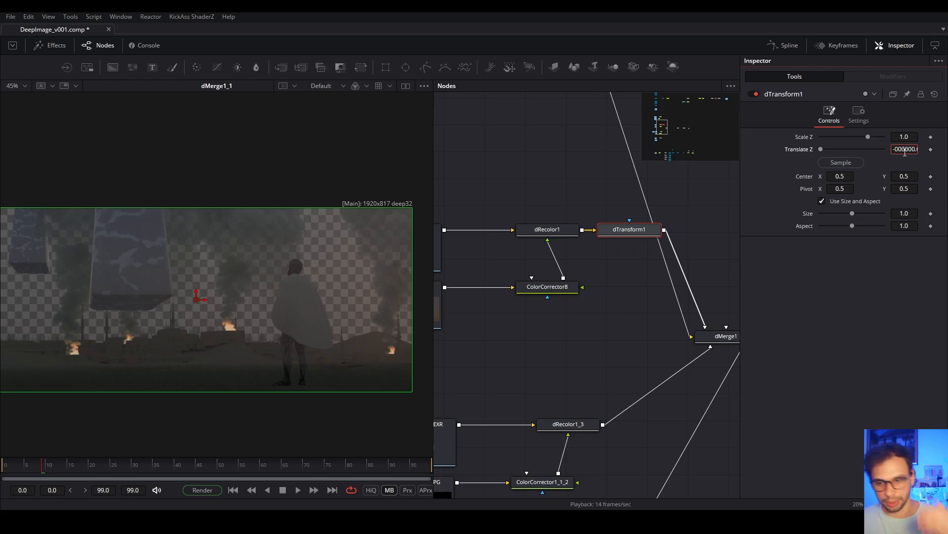
key("Delete")
type("8")
key("Tab")
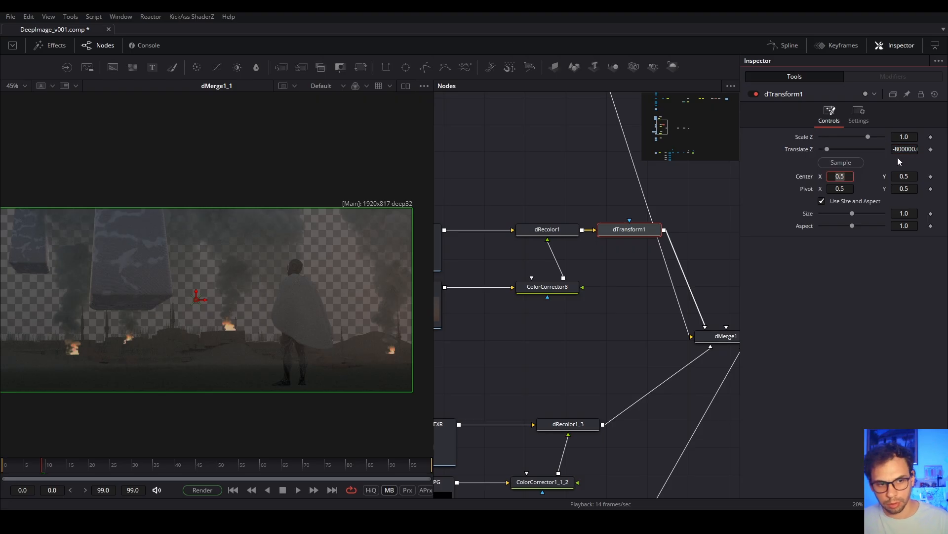
left_click(897, 149)
key("BackSpace")
type("5")
key("Tab")
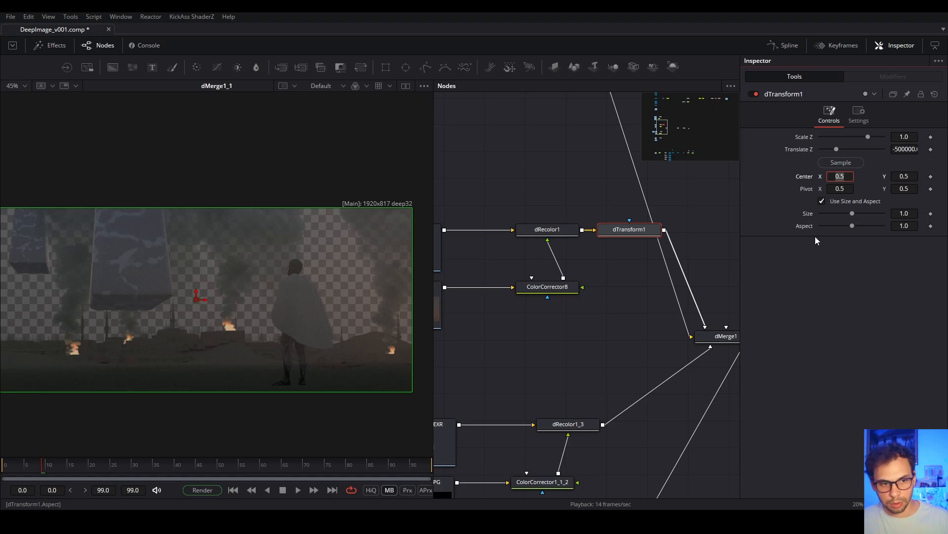
- Set dTransform1's Translate Z to -50000
left_click(900, 149)
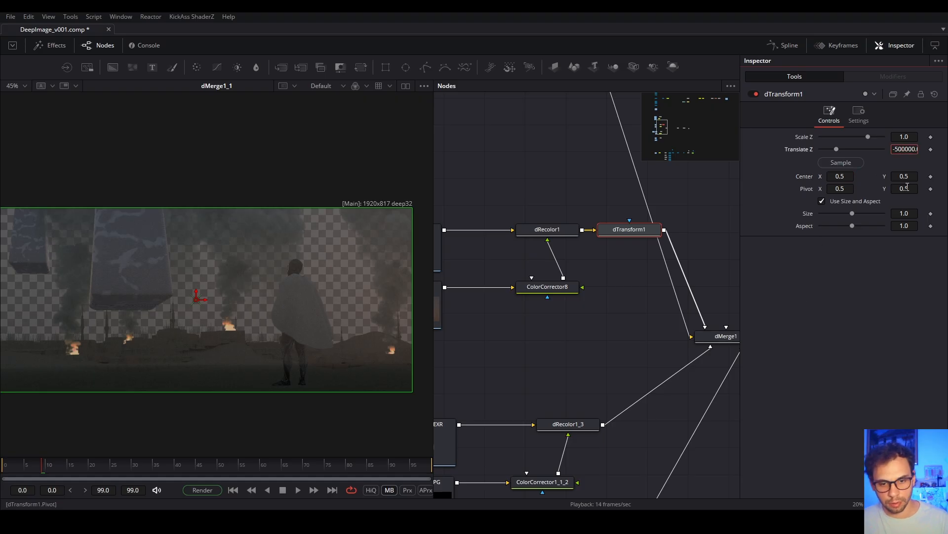
key("BackSpace")
key("Tab")
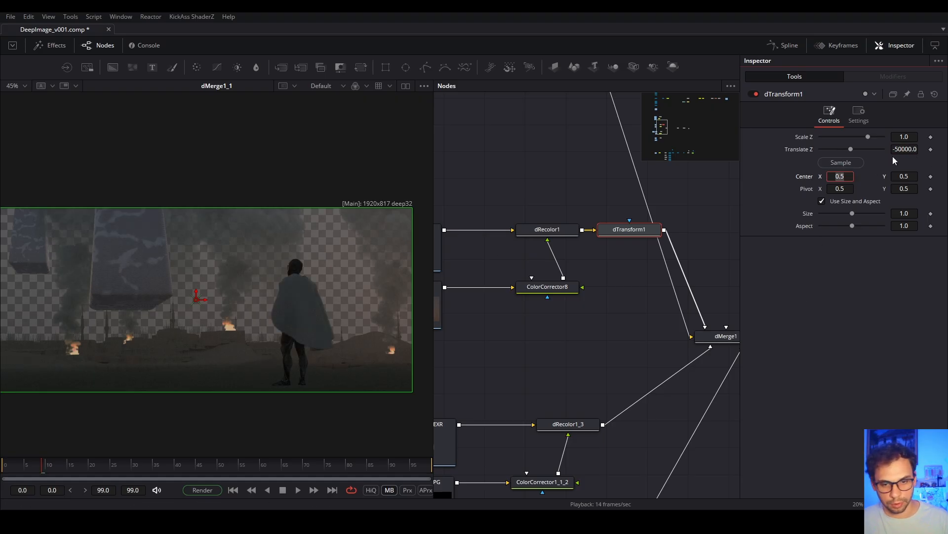
left_click(539, 353)
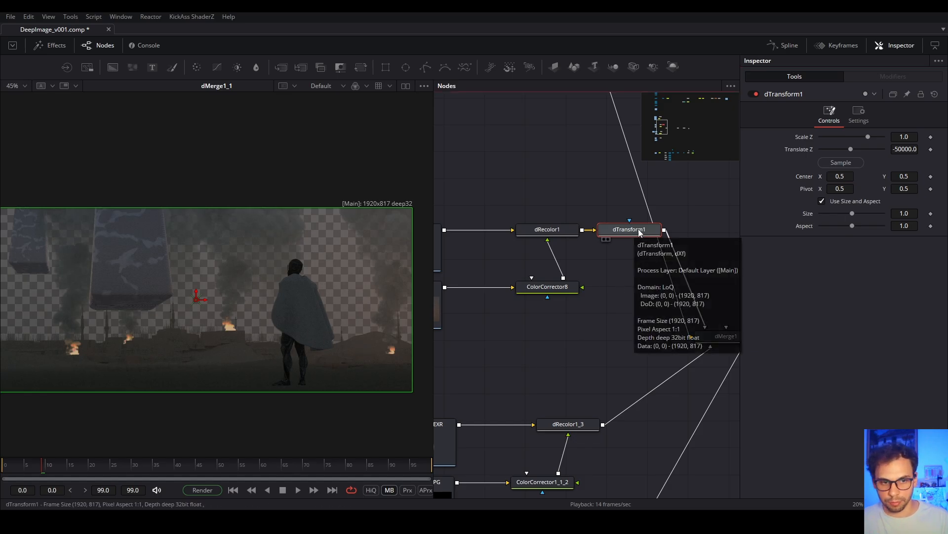
- Toggle dTransform1 off and on repeatedly to compare the fog with and without the depth shift, leaving it enabled
left_click(755, 94)
left_click(754, 93)
left_click(754, 94)
left_click(754, 94)
left_click(755, 93)
left_click(755, 94)
left_click(754, 94)
left_click(754, 94)
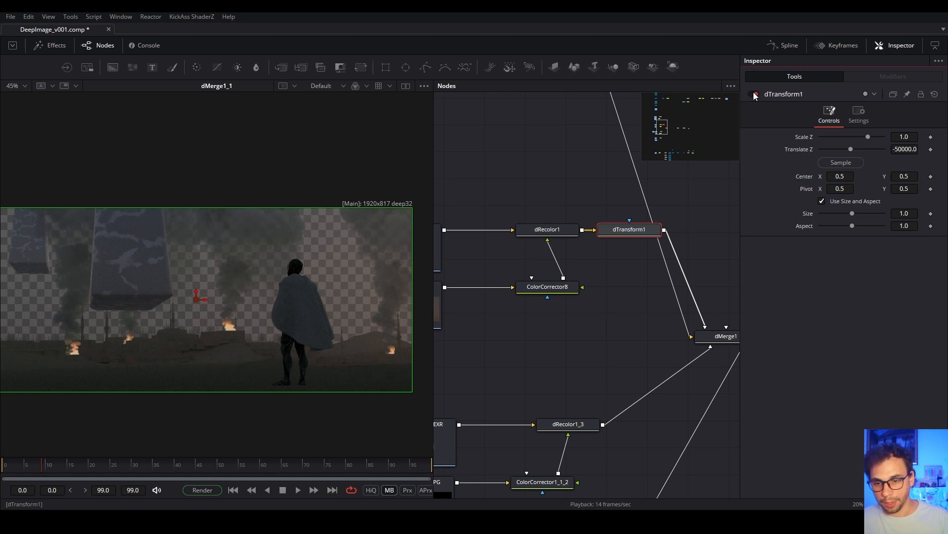
left_click(754, 94)
left_click(755, 94)
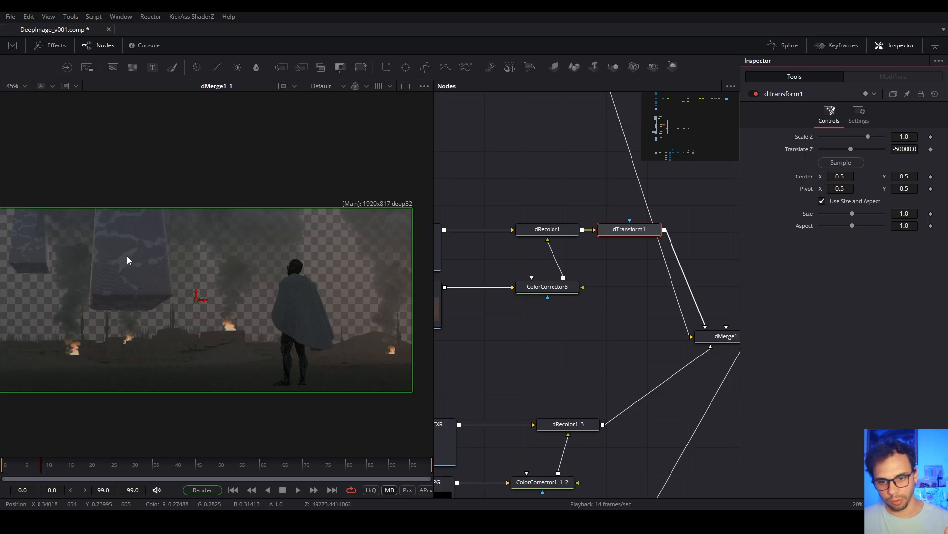
- Delete dTransform1 from the fog branch so dRecolor1 feeds dMerge1 directly
left_click(659, 298)
left_click(624, 235)
key("Delete")
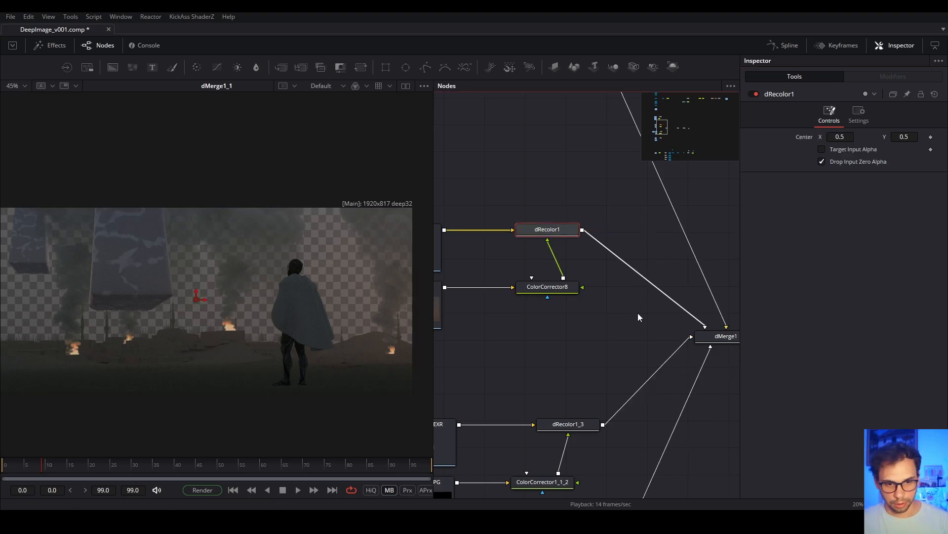
left_click(586, 349)
- Show the output of DeepToImage1, downstream of dMerge1_1, in the viewer
scroll(570, 310, "down", 5)
left_click_drag(650, 187, 567, 306)
scroll(606, 269, "down", 2)
left_click_drag(669, 341, 560, 267)
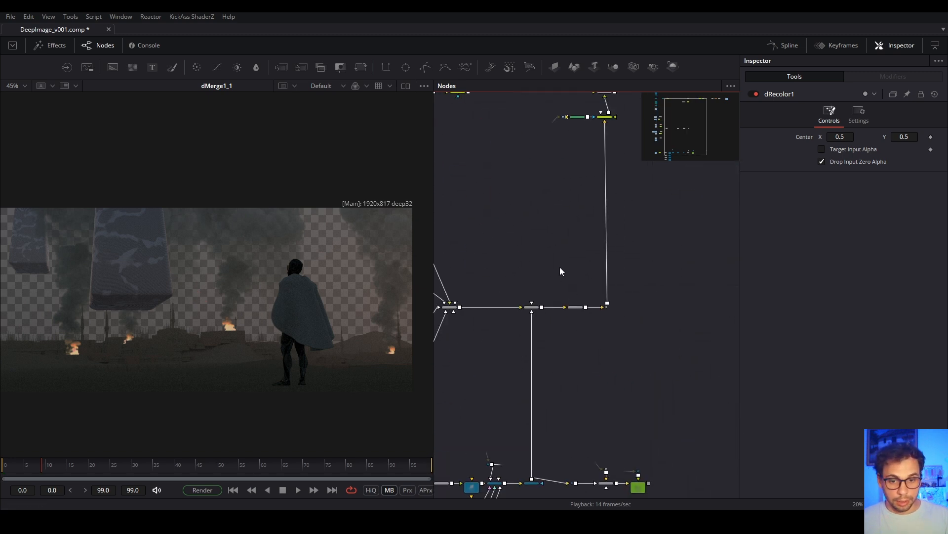
scroll(575, 307, "up", 4)
left_click(588, 311)
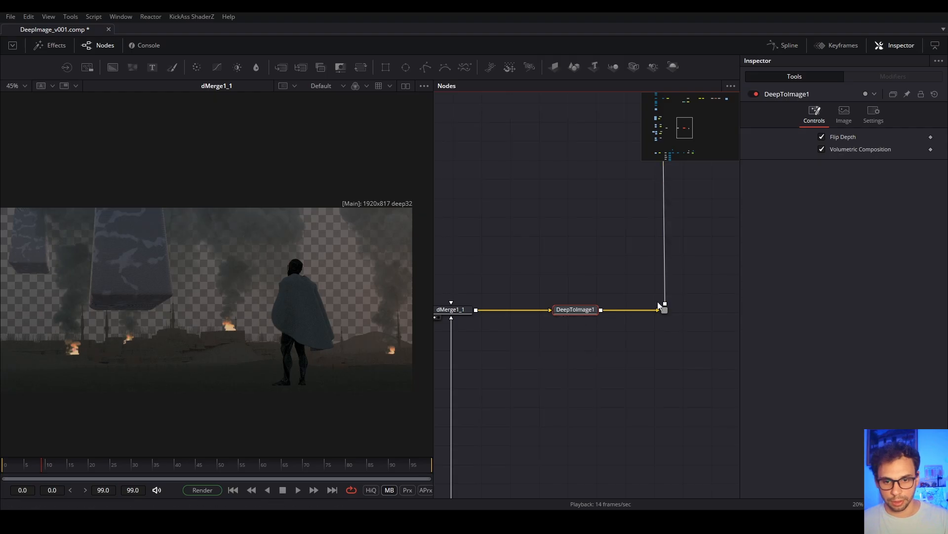
left_click_drag(395, 216, 416, 215)
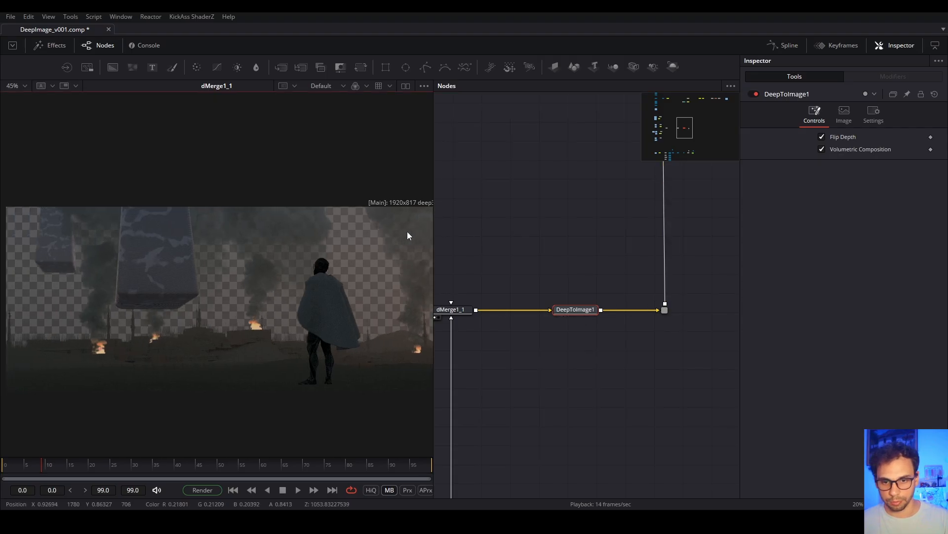
left_click_drag(419, 247, 414, 247)
key("1")
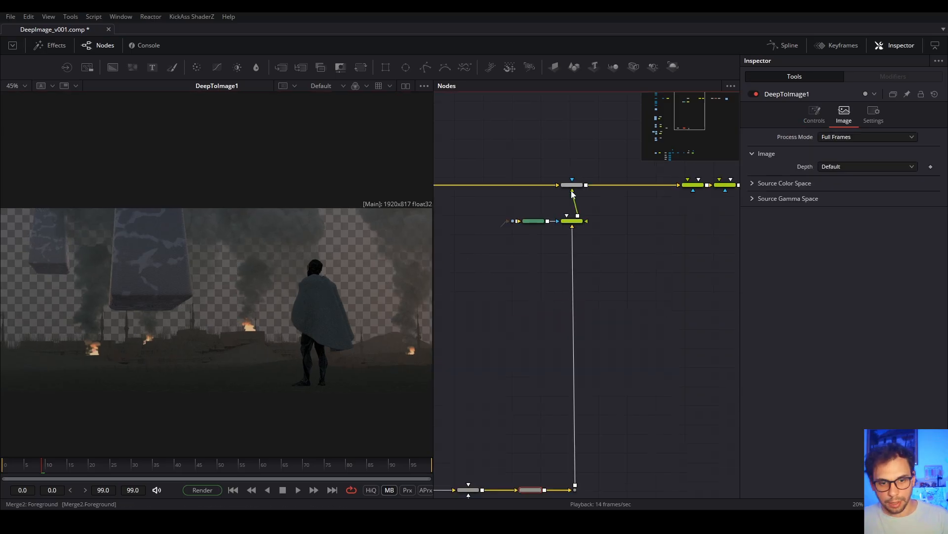
- Inspect ColorCorrector7's settings and view the CM_cloak cryptomatte that masks it
scroll(638, 346, "up", 5)
left_click(595, 338)
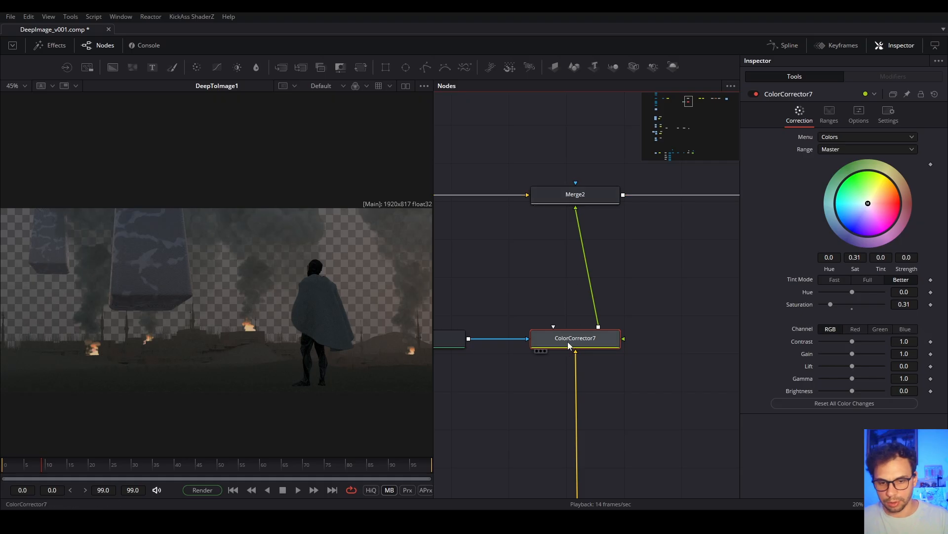
left_click_drag(460, 366, 518, 335)
left_click(484, 313)
key("1")
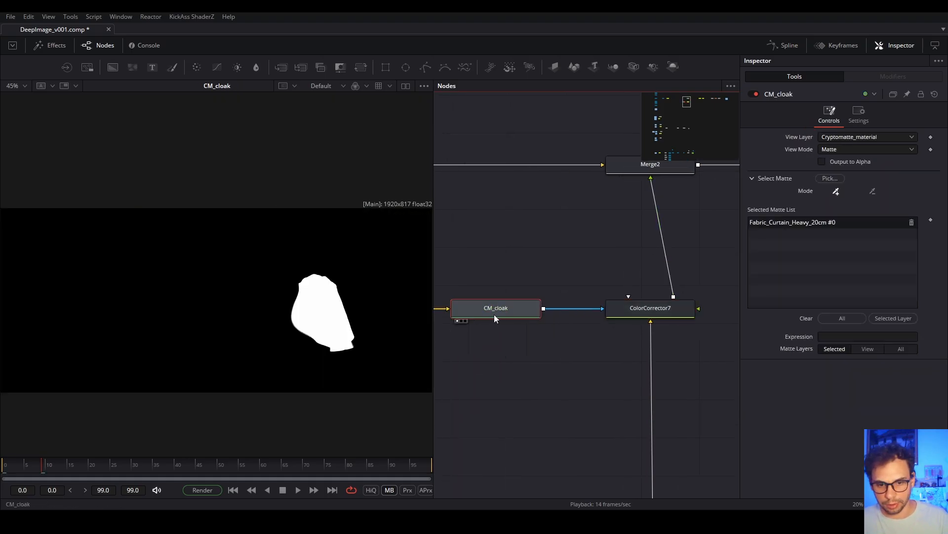
- View ColorCorrector7 and toggle its bypass to compare the cloak's color with and without the desaturation
left_click(643, 308)
key("1")
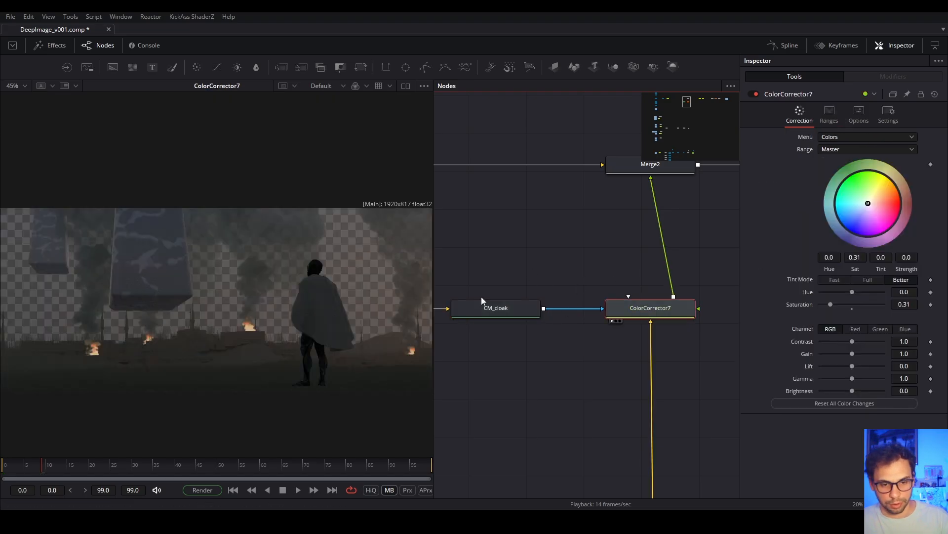
left_click(497, 312)
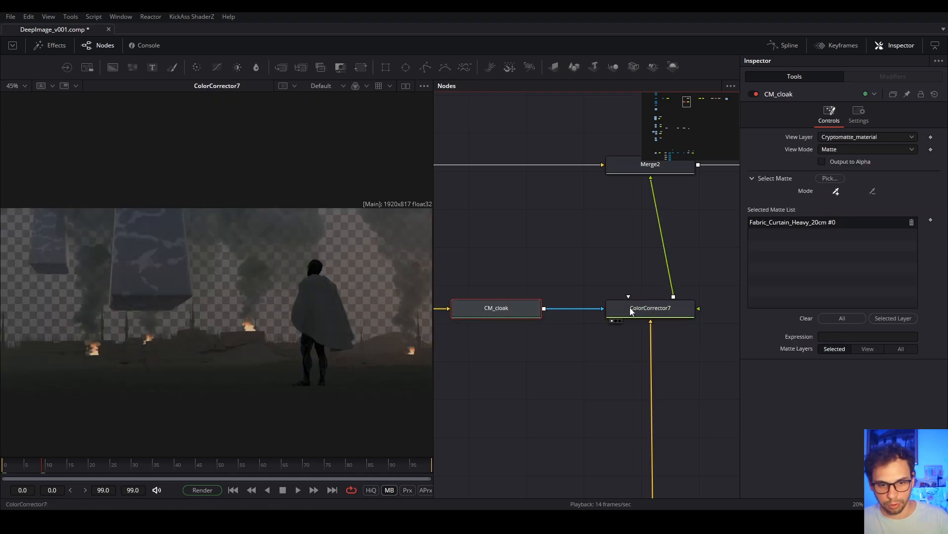
left_click(661, 311)
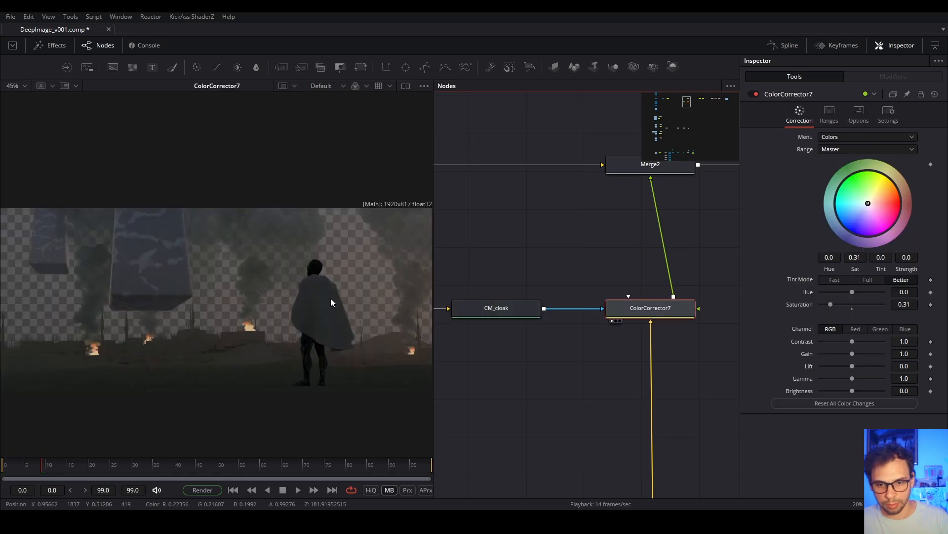
key("ctrl+p")
key("ctrl+p")
key("1")
key("ctrl+p")
key("1")
key("ctrl+p")
key("ctrl+p")
key("ctrl+p")
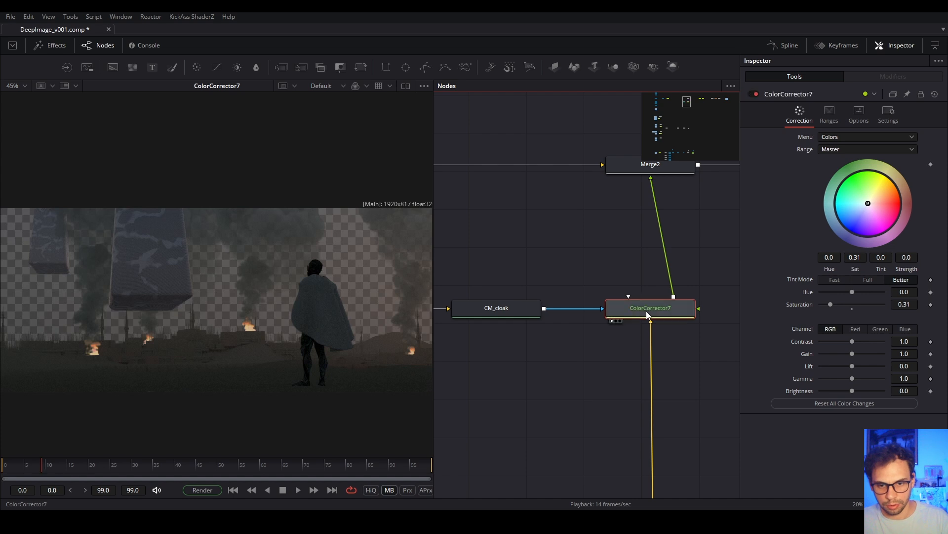
- View the Merge2 composite followed by the ColorCorrector3 and ColorCorrector4 grades
left_click(639, 165)
key("1")
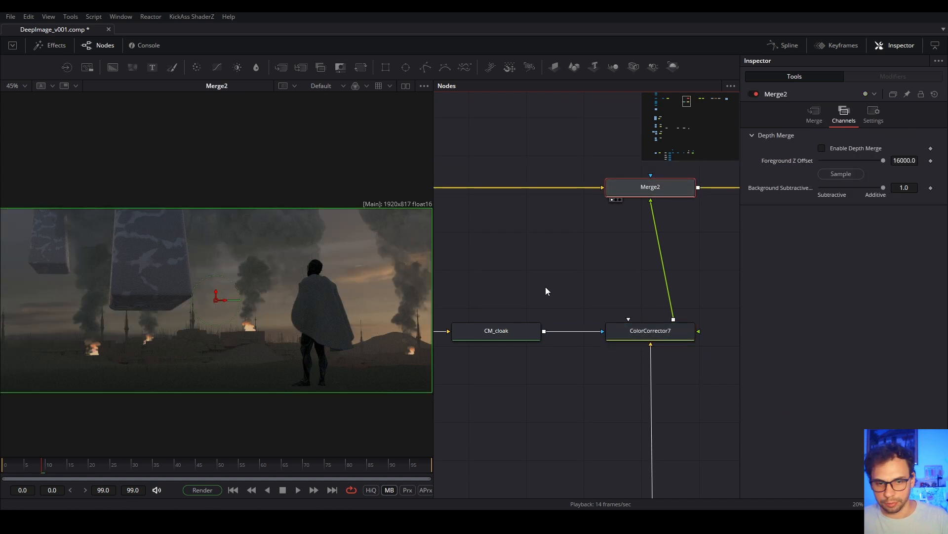
left_click(562, 243)
scroll(567, 242, "down", 5)
left_click_drag(710, 246, 580, 265)
left_click_drag(638, 267, 583, 282)
scroll(536, 263, "up", 5)
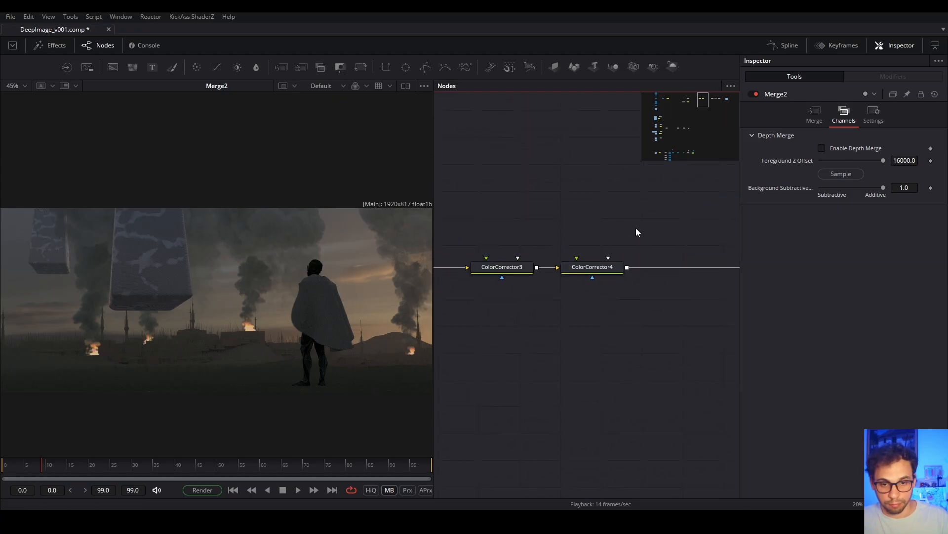
left_click(553, 271)
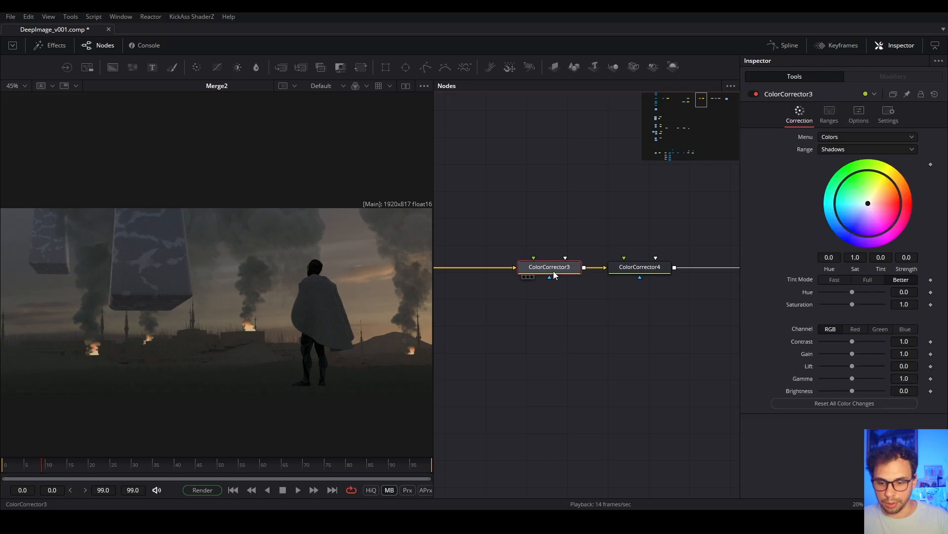
key("1")
left_click(647, 266)
key("1")
- View DepthBlur1's output and examine the horizon beside the figure in close-up
left_click_drag(680, 221, 489, 235)
left_click_drag(606, 219, 464, 248)
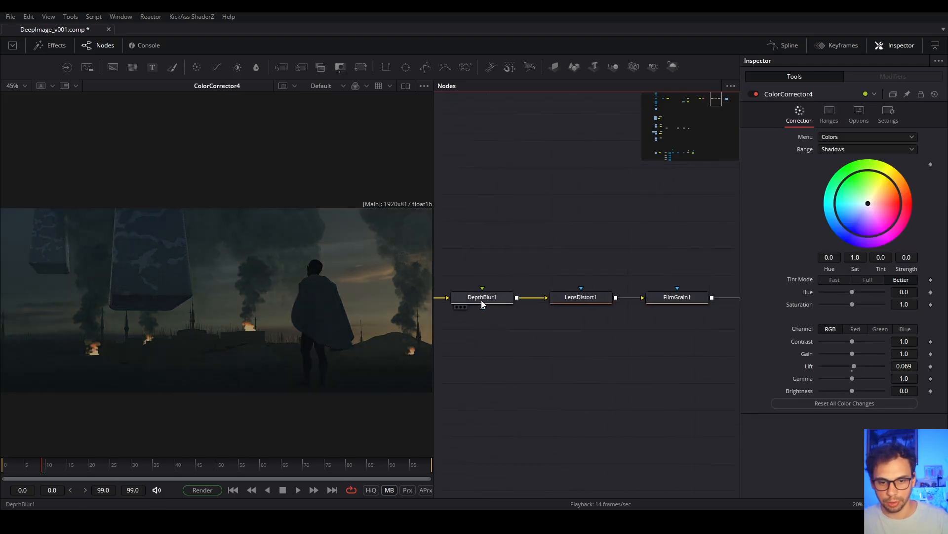
left_click(497, 298)
key("1")
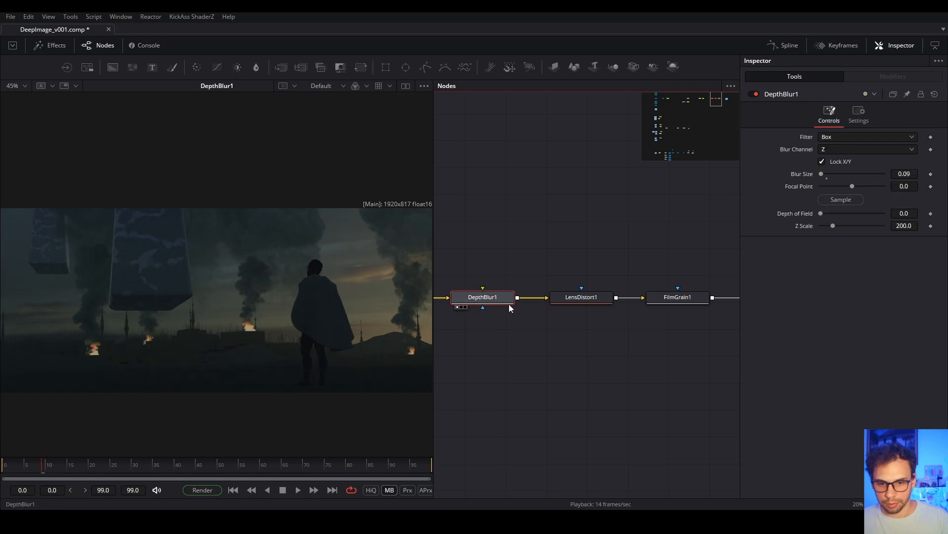
scroll(285, 340, "up", 6)
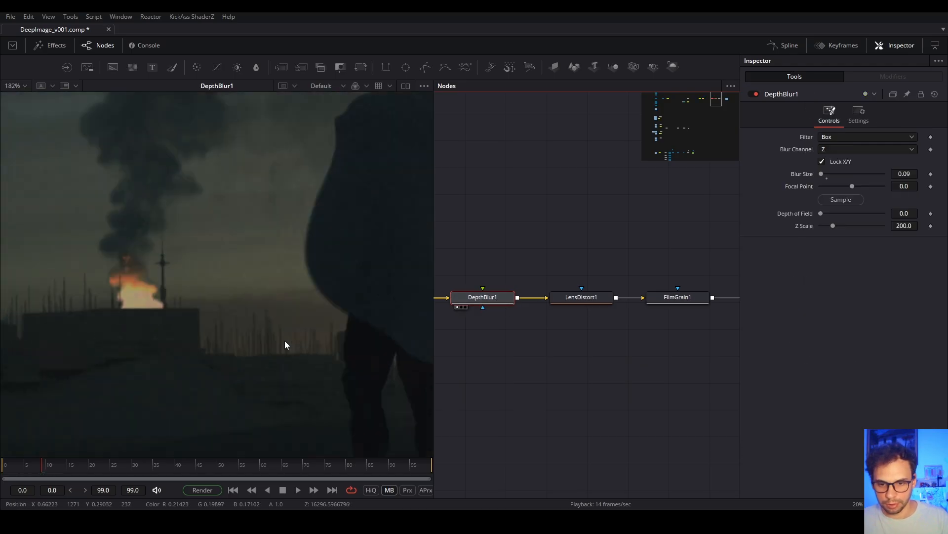
scroll(365, 354, "up", 4)
- Toggle DepthBlur1 off and on to compare the blur on the background, leaving it enabled
key("ctrl+p")
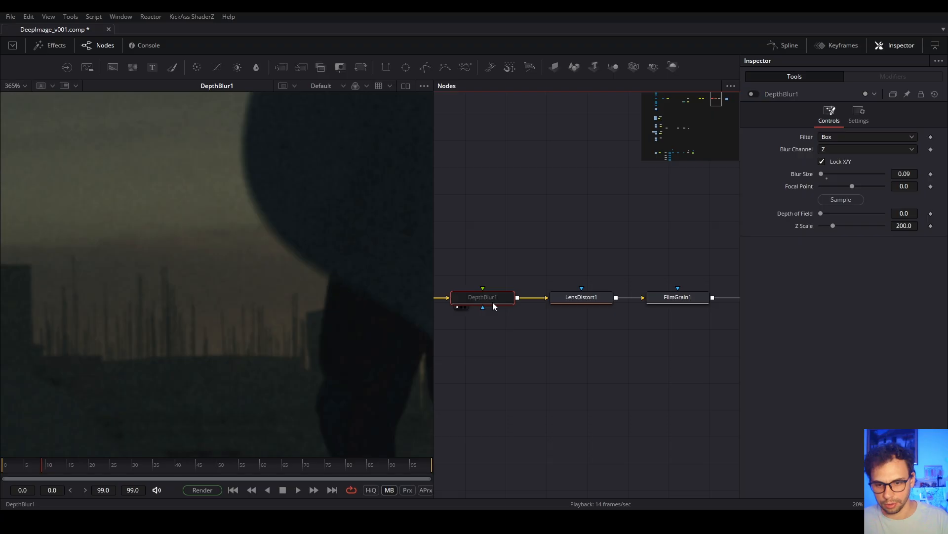
key("ctrl+p")
key("ctrl+p")
key("ctrl+p")
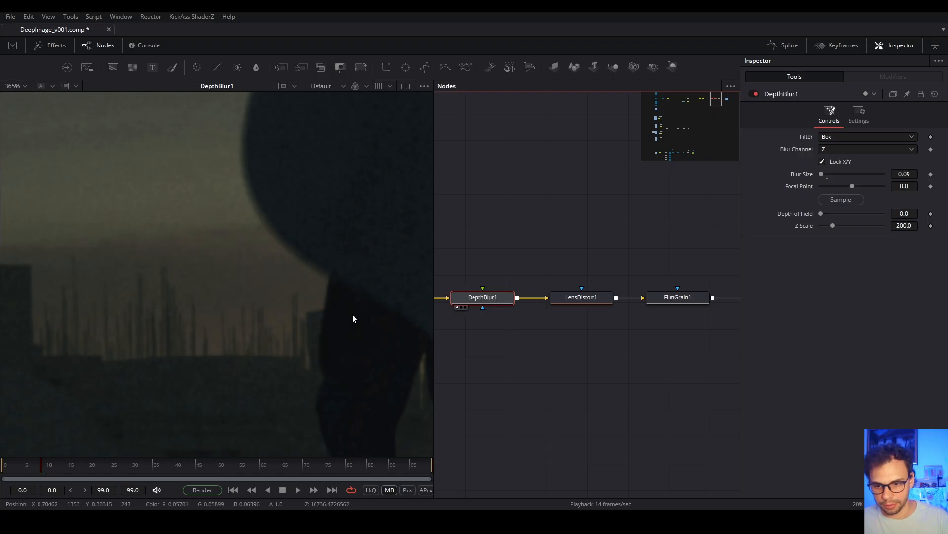
key("ctrl+p")
left_click(577, 299)
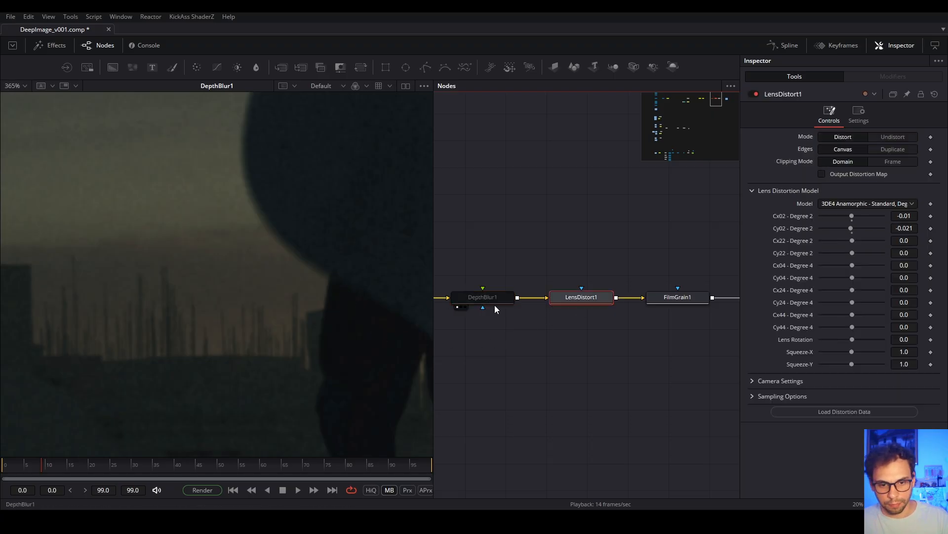
left_click(496, 303)
key("ctrl+p")
- View the LensDistort1 and FilmGrain1 outputs, checking the grain on the cloak in close-up
left_click(568, 299)
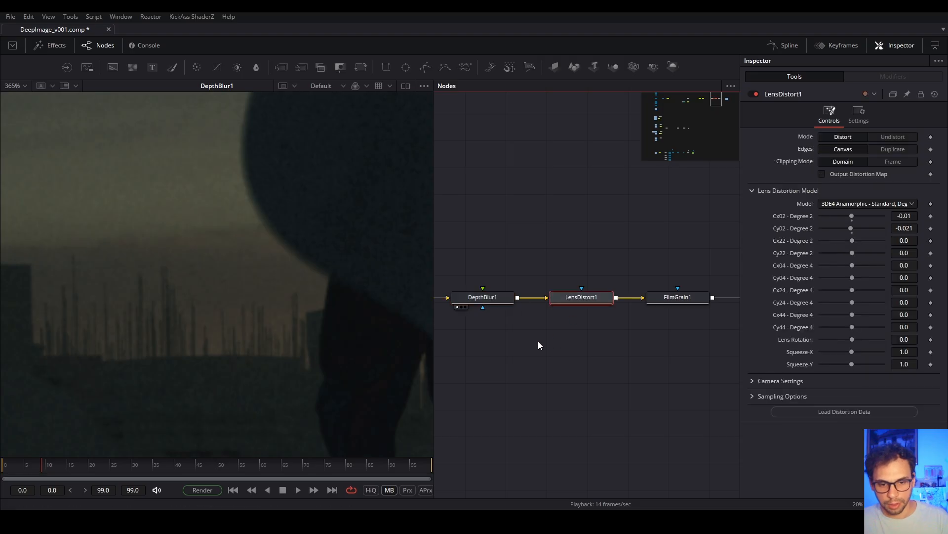
key("1")
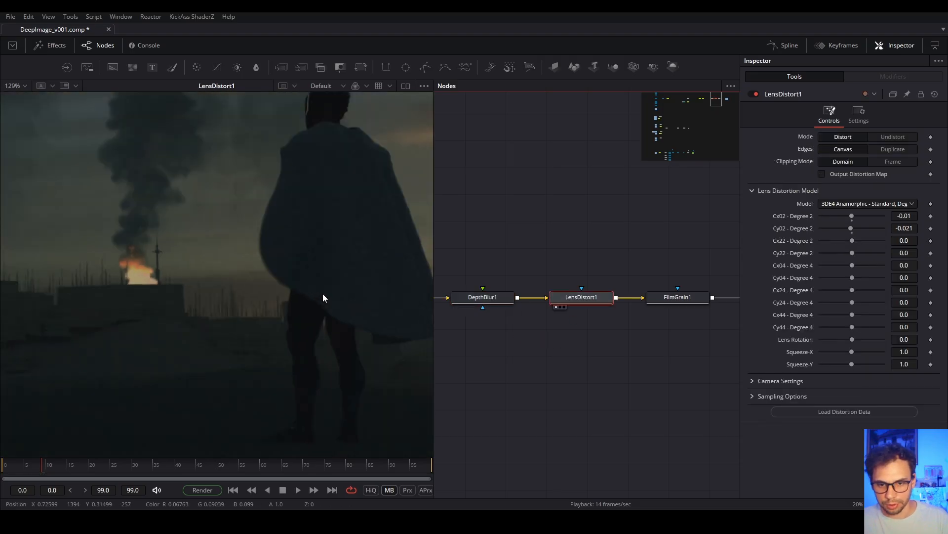
left_click(706, 297)
key("1")
scroll(377, 296, "up", 2)
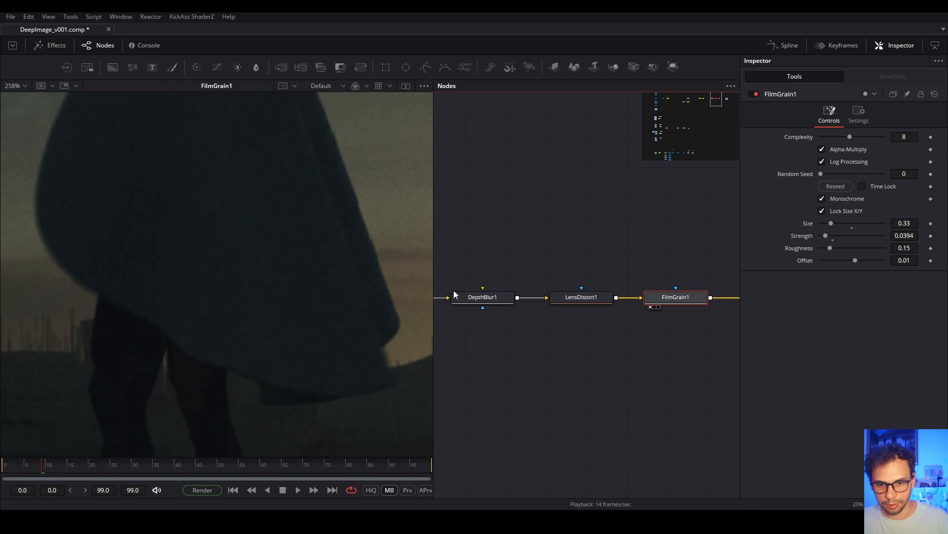
- View the final Saver1 output comp_v001_f.jpg fitted to the viewer and review the whole node tree
scroll(638, 305, "down", 3)
left_click_drag(669, 315, 486, 319)
scroll(546, 308, "up", 4)
left_click(579, 354)
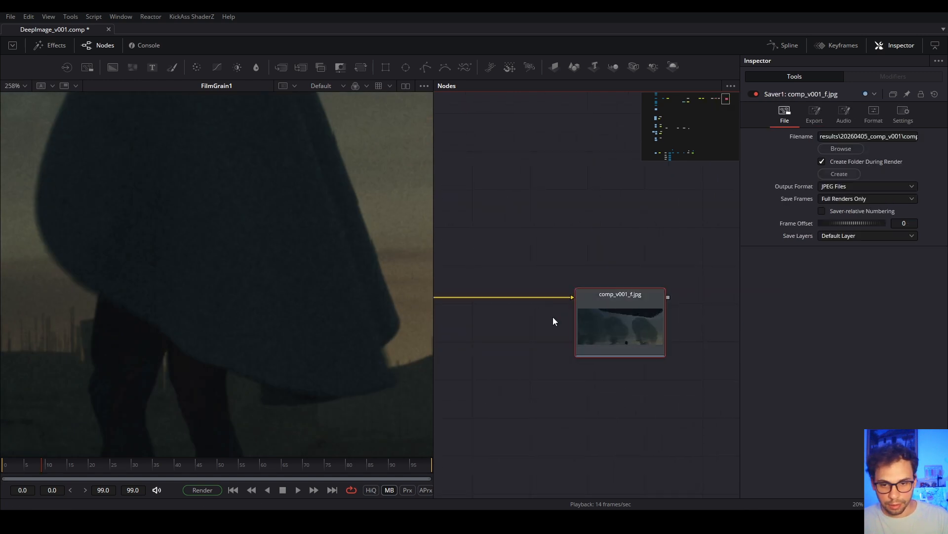
key("1")
key("ctrl+f")
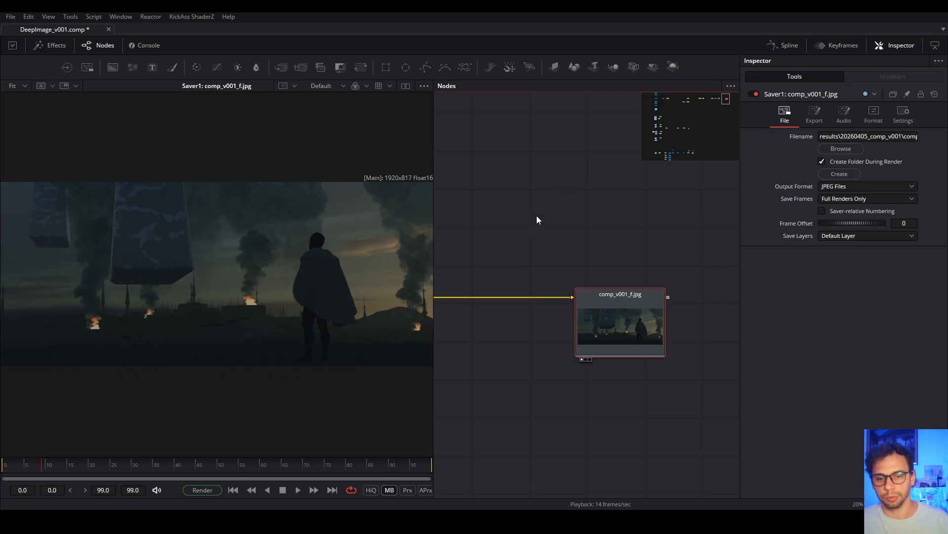
scroll(538, 217, "down", 6)
left_click_drag(457, 299, 641, 272)
scroll(642, 274, "down", 2)
left_click_drag(575, 280, 528, 214)
left_click_drag(616, 275, 656, 263)
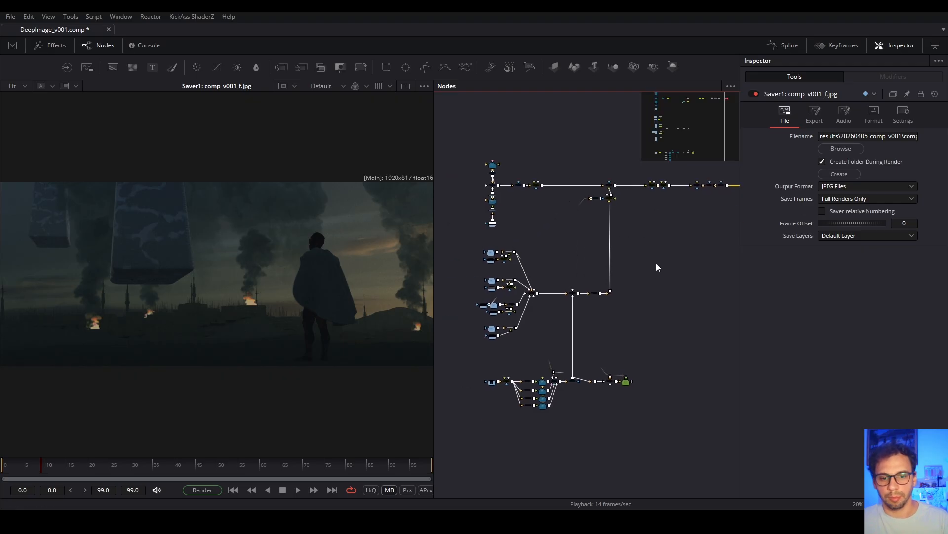